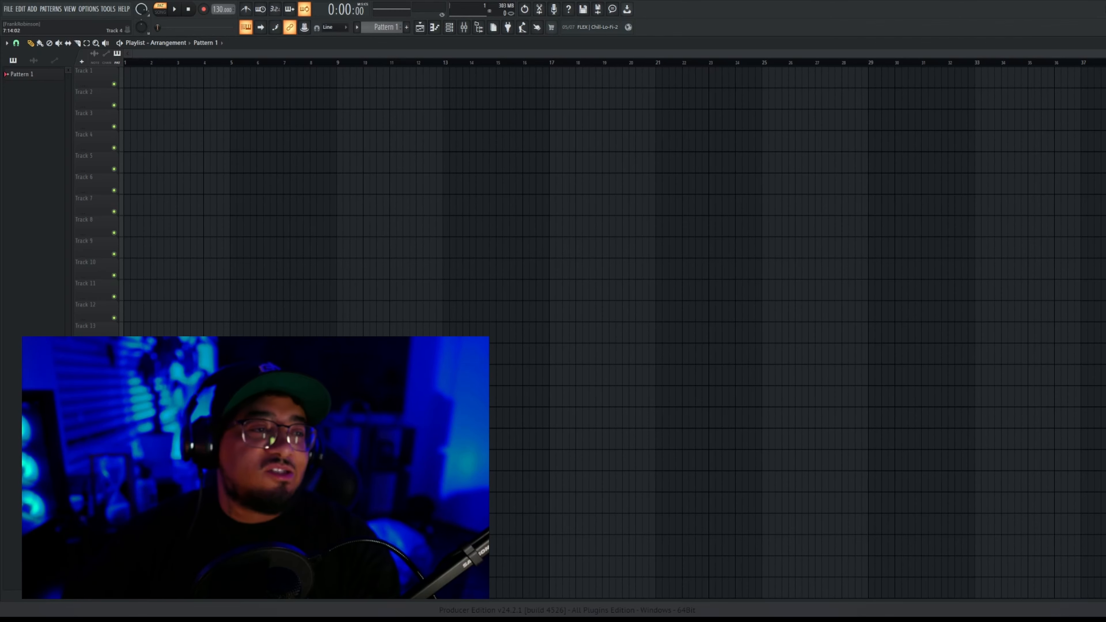
Step: Place a Pattern 1 clip across bars 1 to 8 of Track 1, then select that range for looping in song mode
left_click_drag(22, 74, 332, 77)
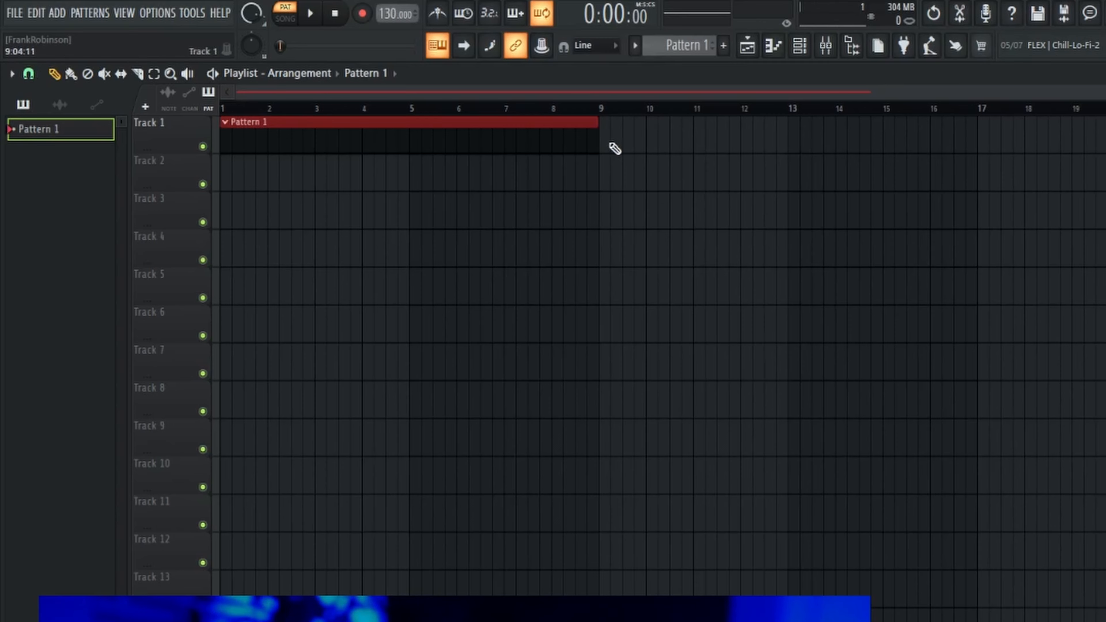
mouse_move(599, 136)
left_mouse_down()
mouse_move(403, 126)
mouse_move(618, 136)
mouse_move(597, 134)
left_mouse_up()
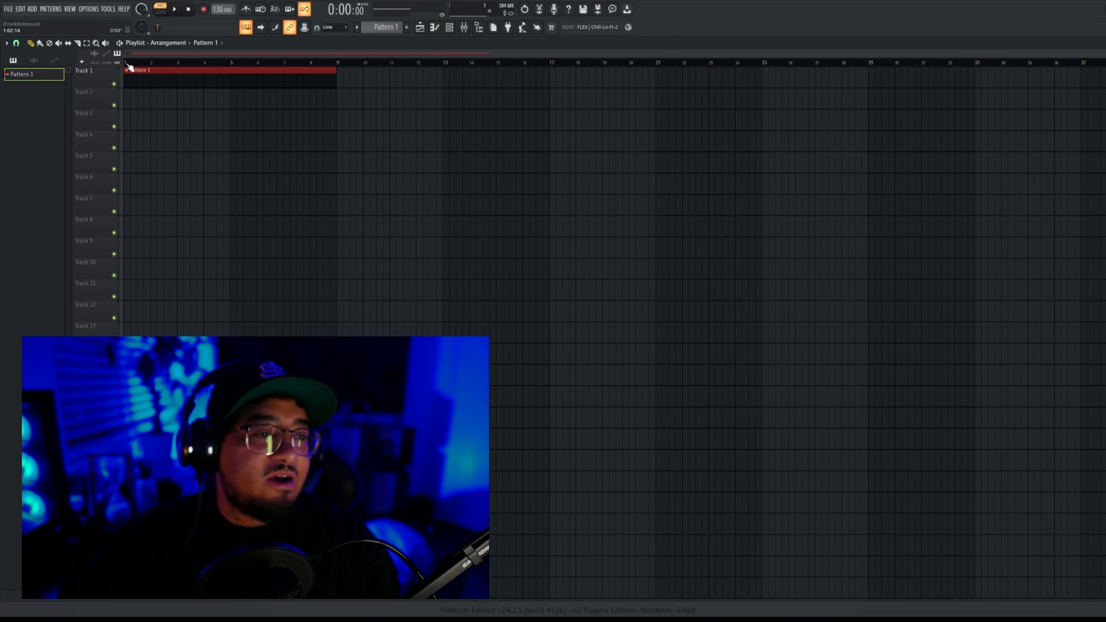
left_click_drag(126, 66, 334, 72)
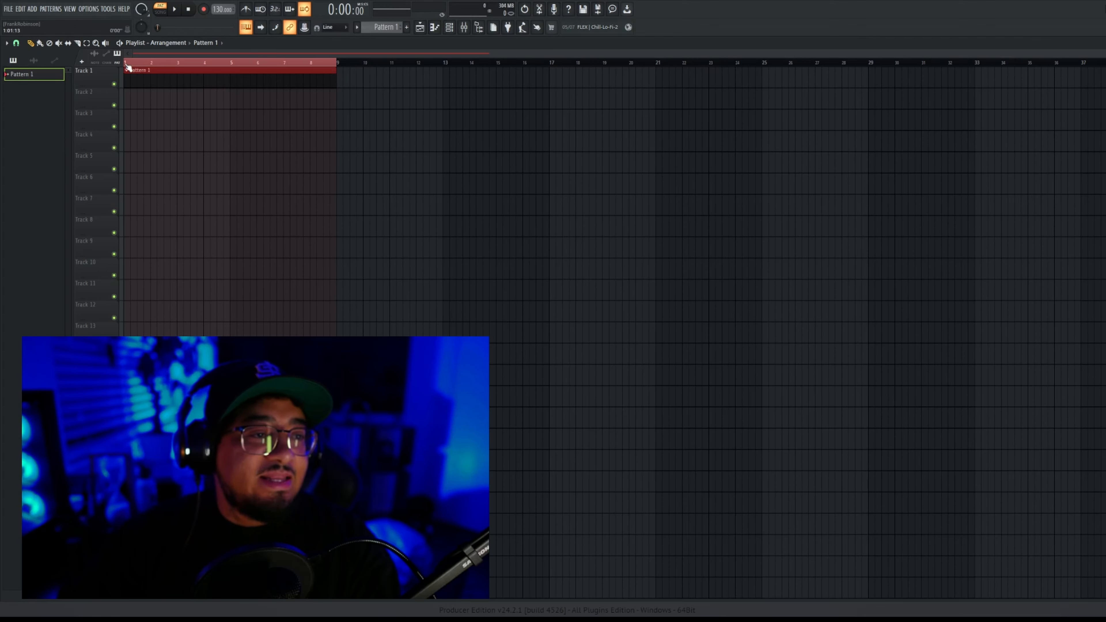
key("l")
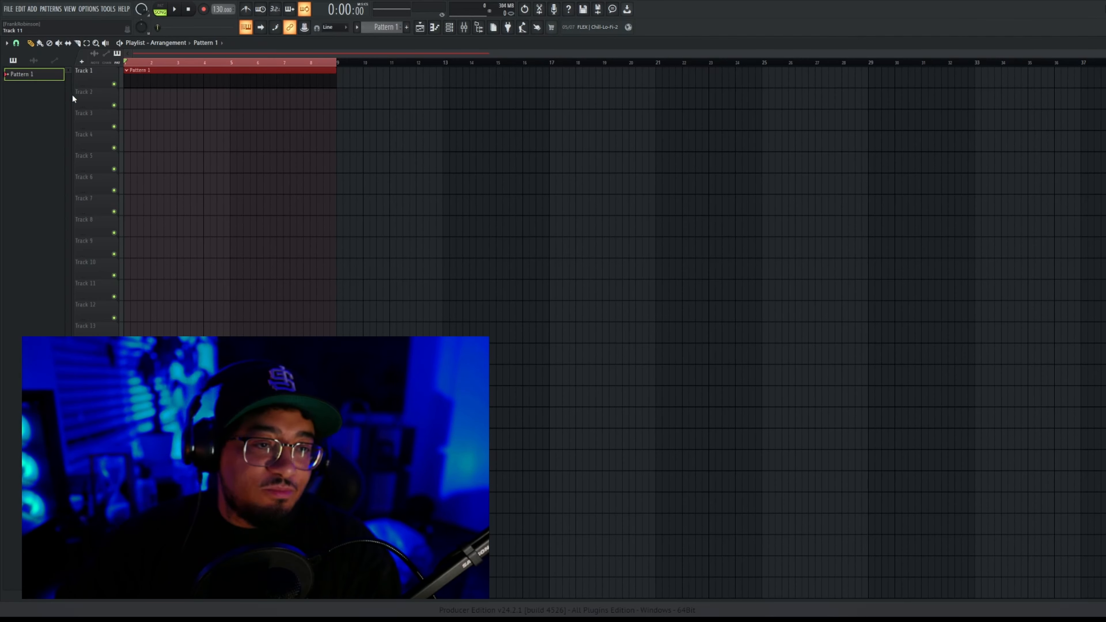
Step: Turn on the metronome, check its click during playback, and set the project tempo to 142 BPM
key("space")
key("space")
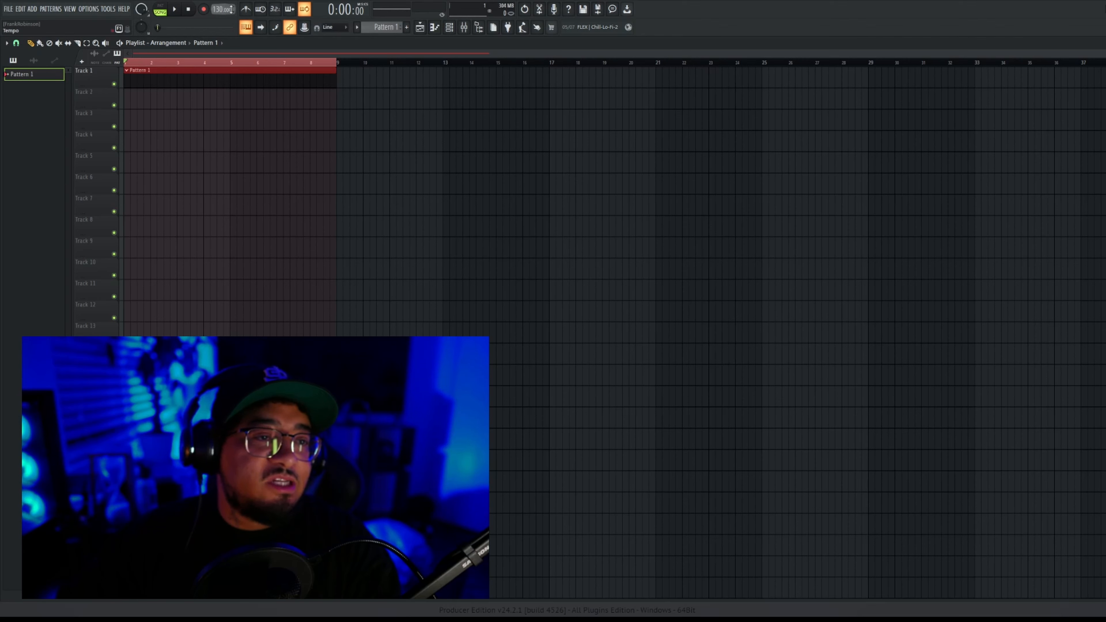
left_click(247, 9)
key("space")
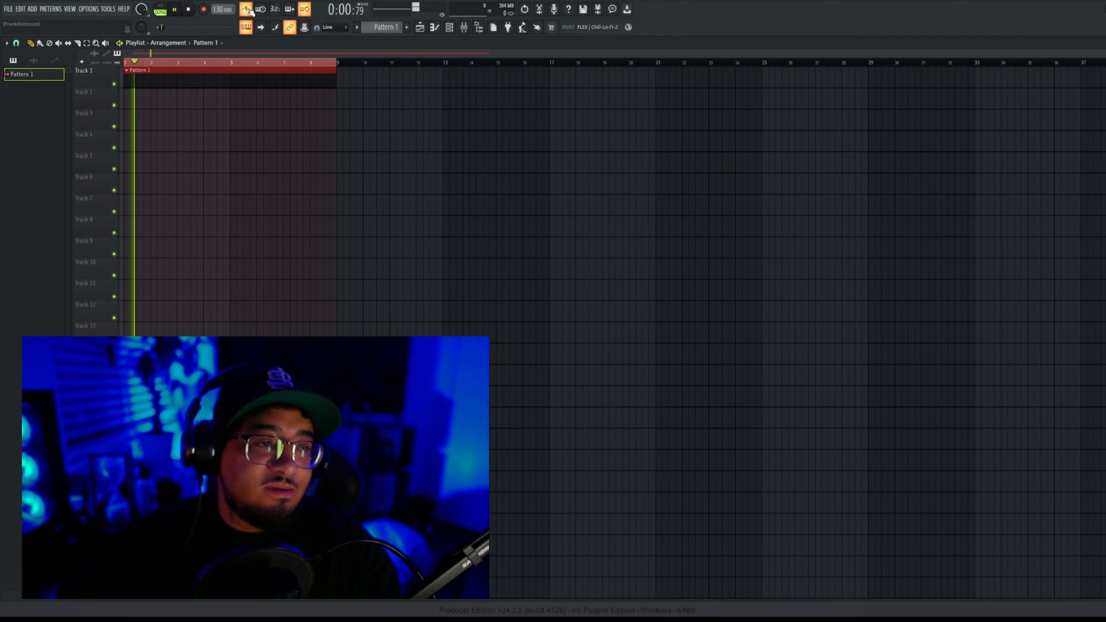
key("space")
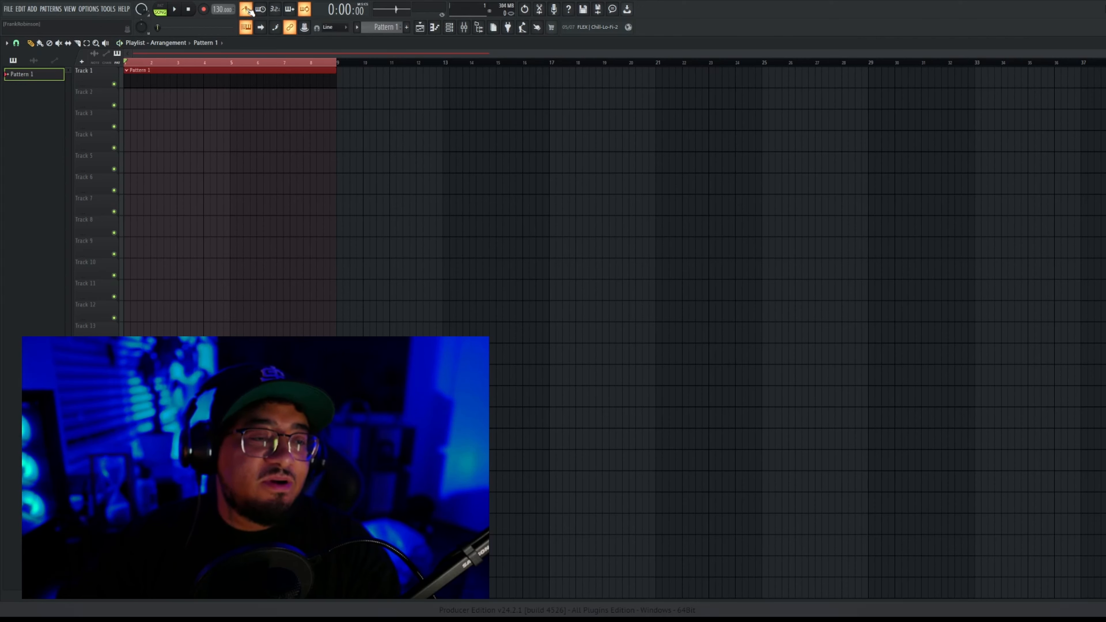
key("space")
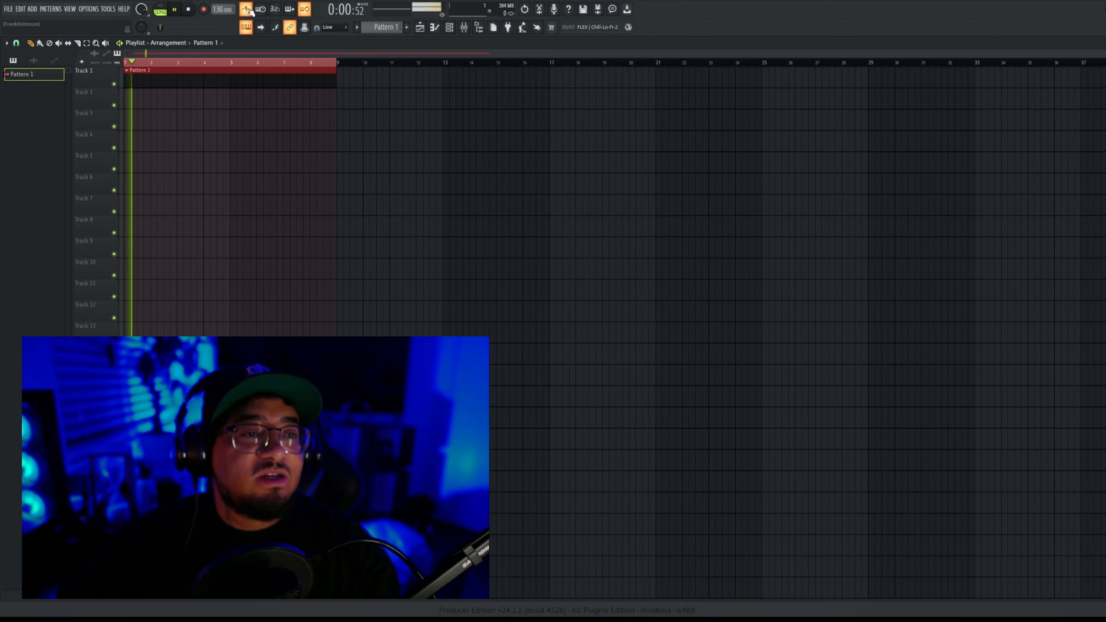
key("space")
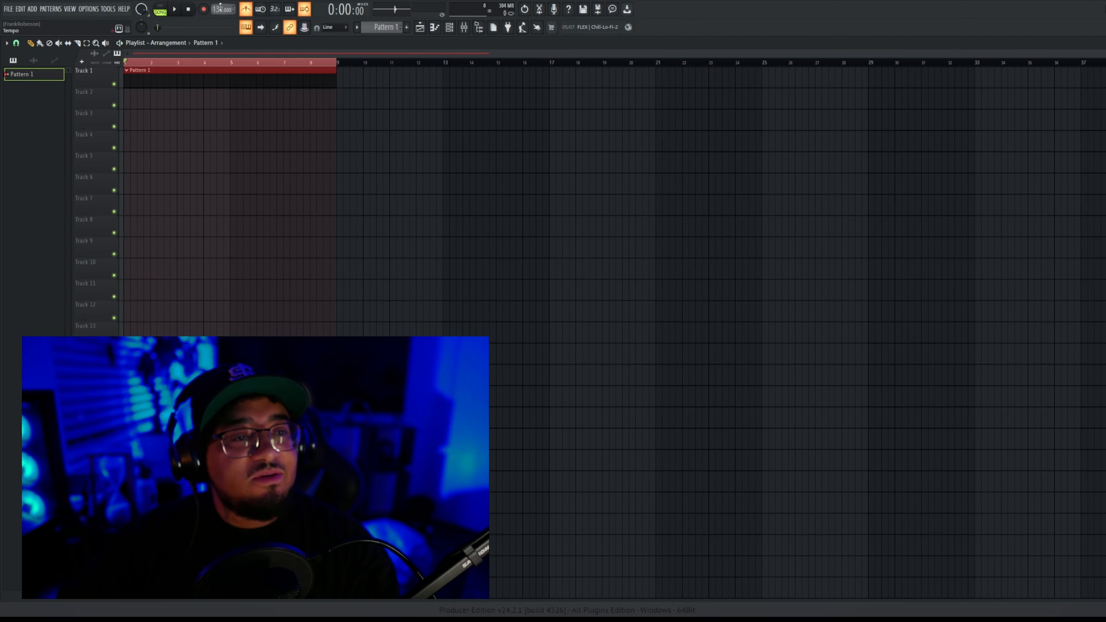
scroll(213, 9, "up", 4)
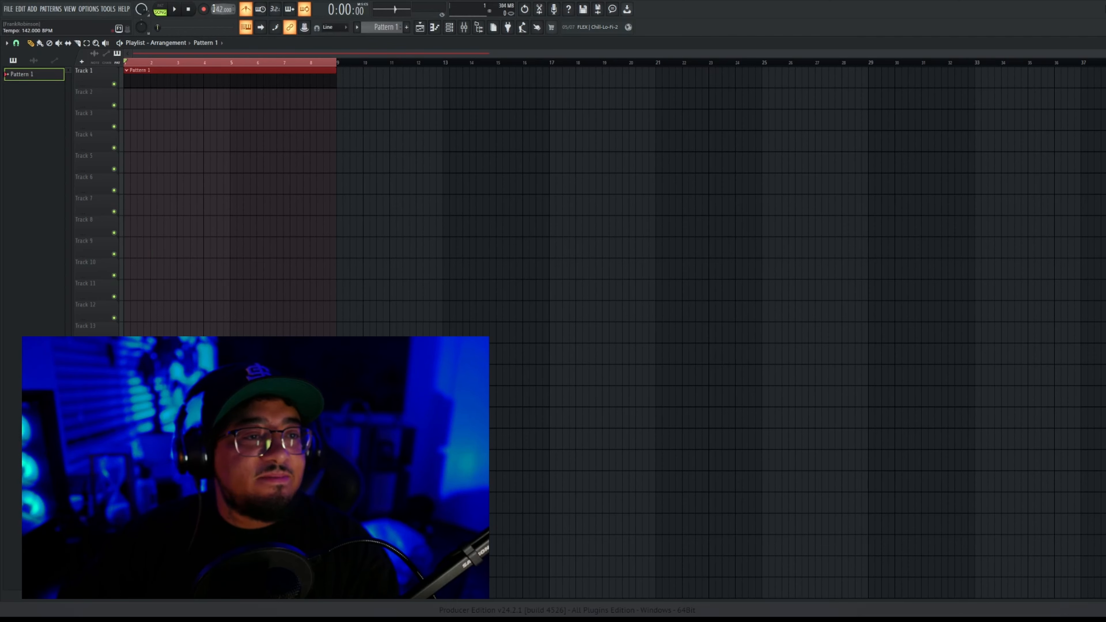
key("space")
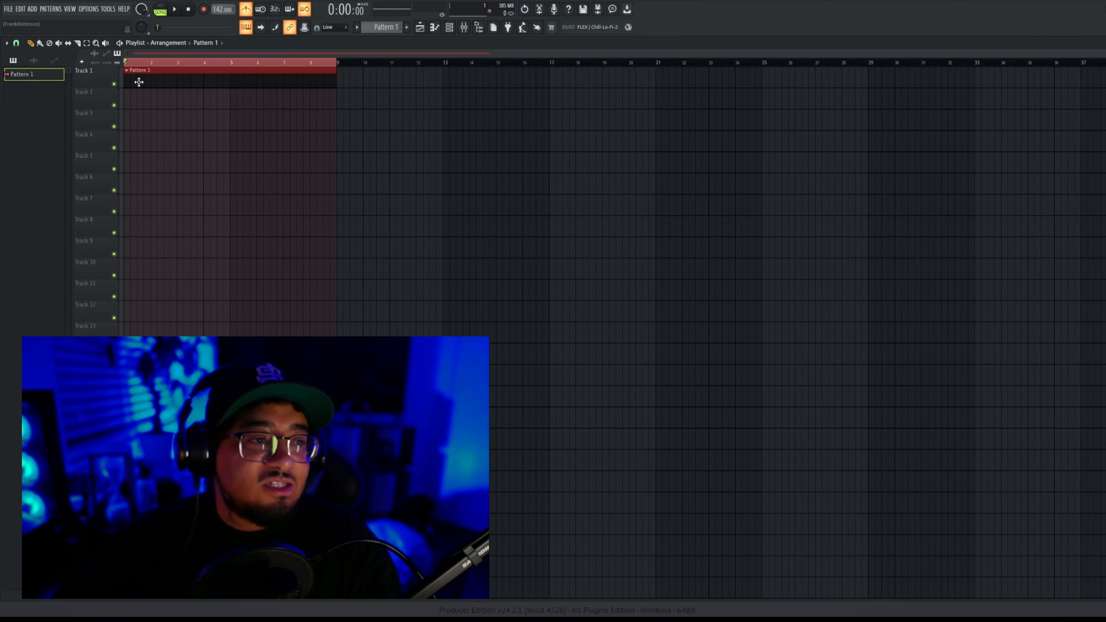
Step: Open the FLEX Bass instrument, try presets from the Essential Strings pack, and load Violins Sustain
left_click(449, 27)
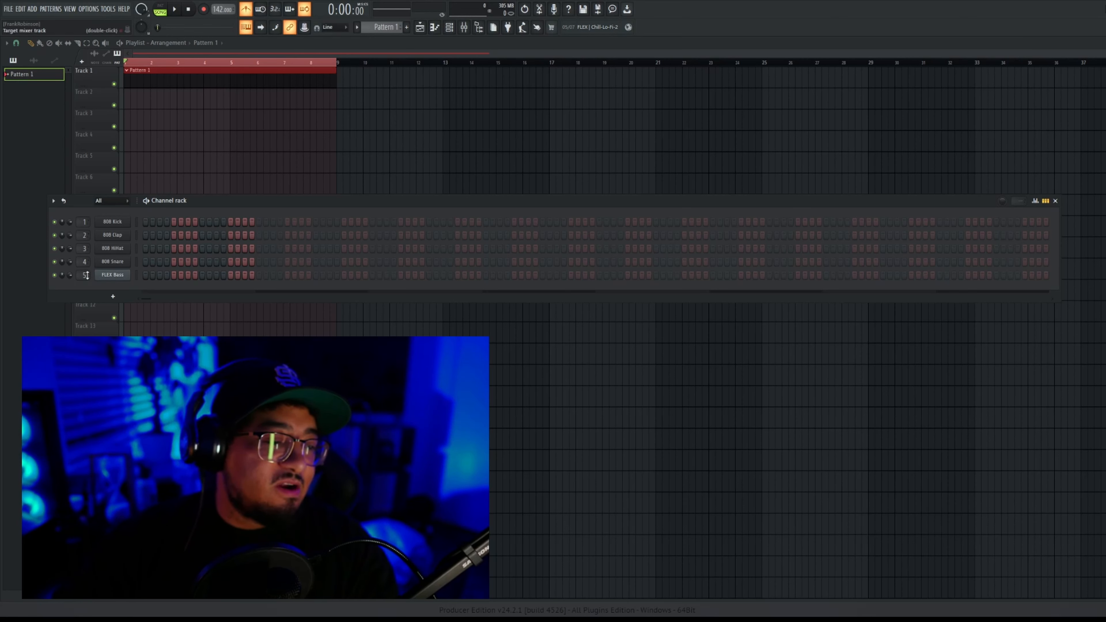
left_click(119, 275)
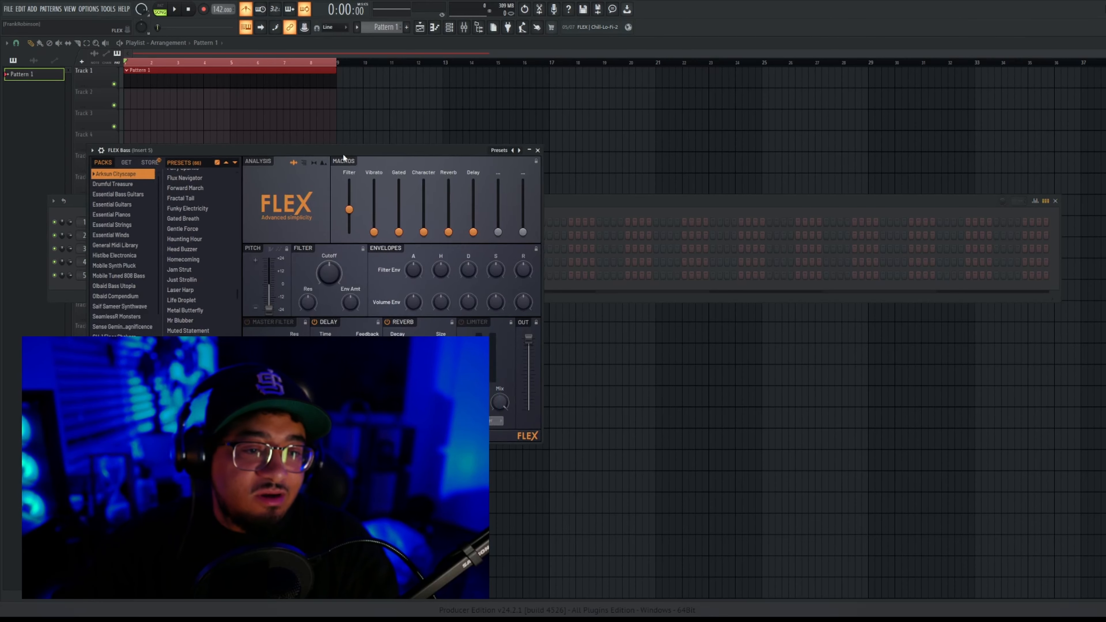
left_click_drag(343, 152, 684, 80)
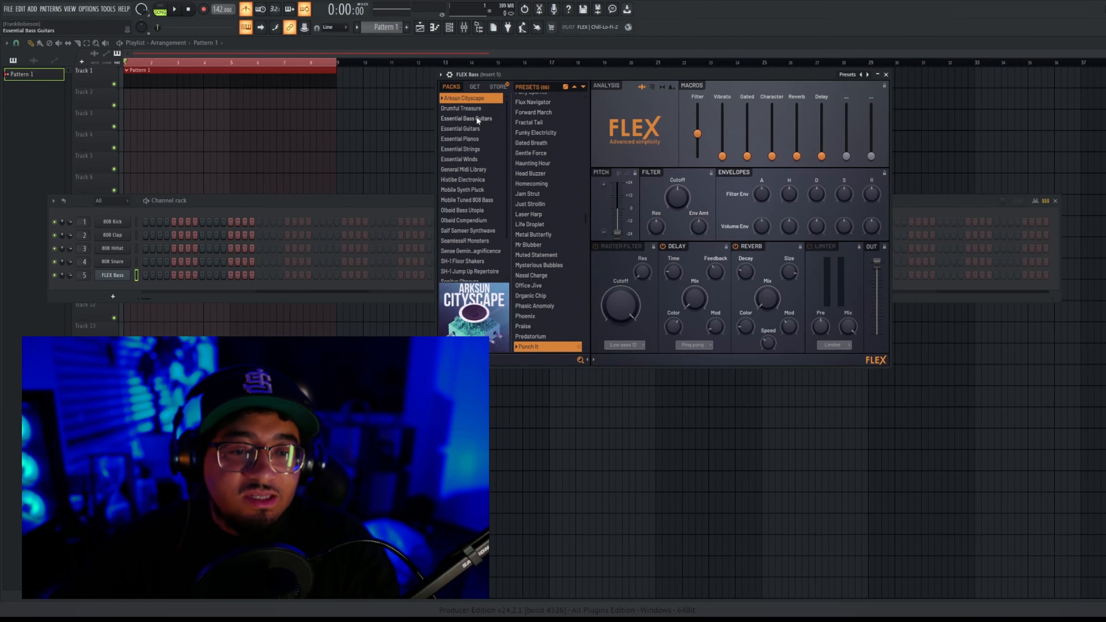
left_click(471, 148)
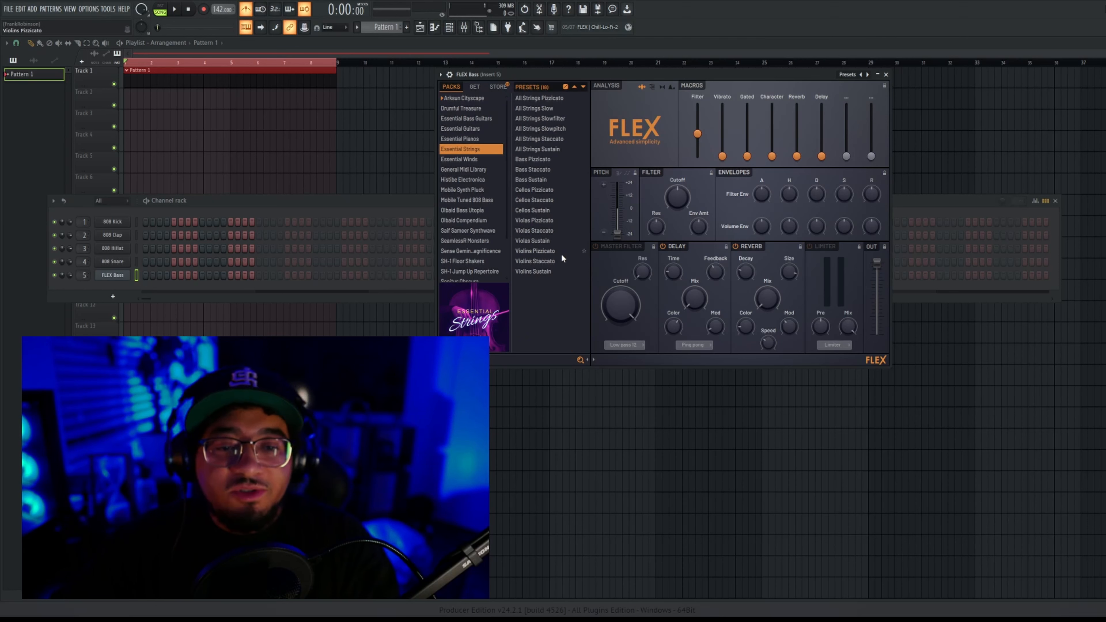
left_click(544, 242)
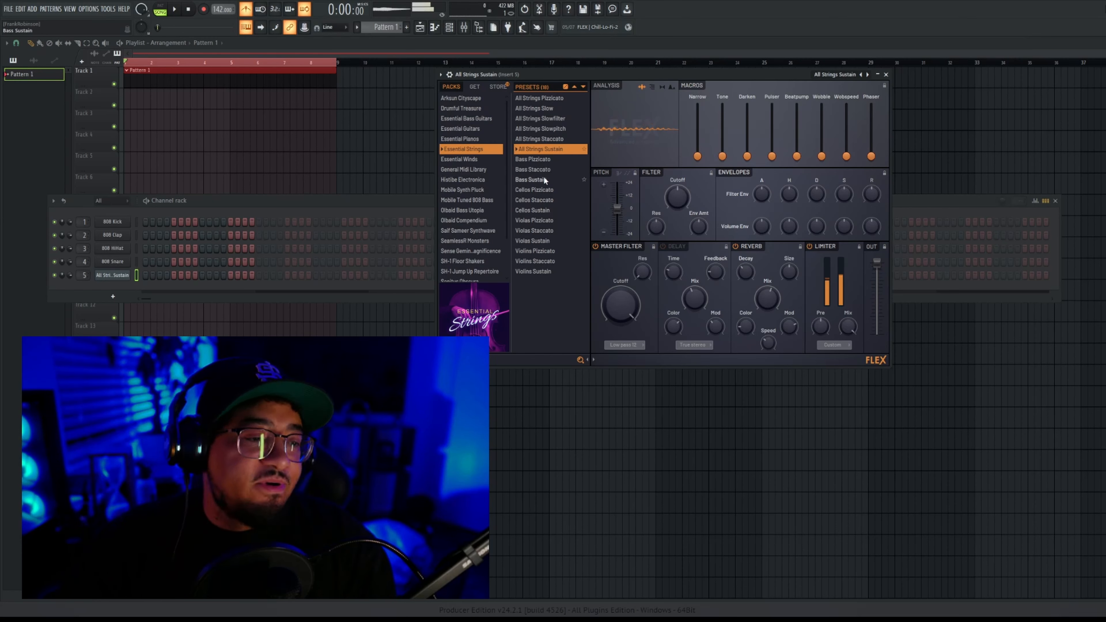
left_click(538, 119)
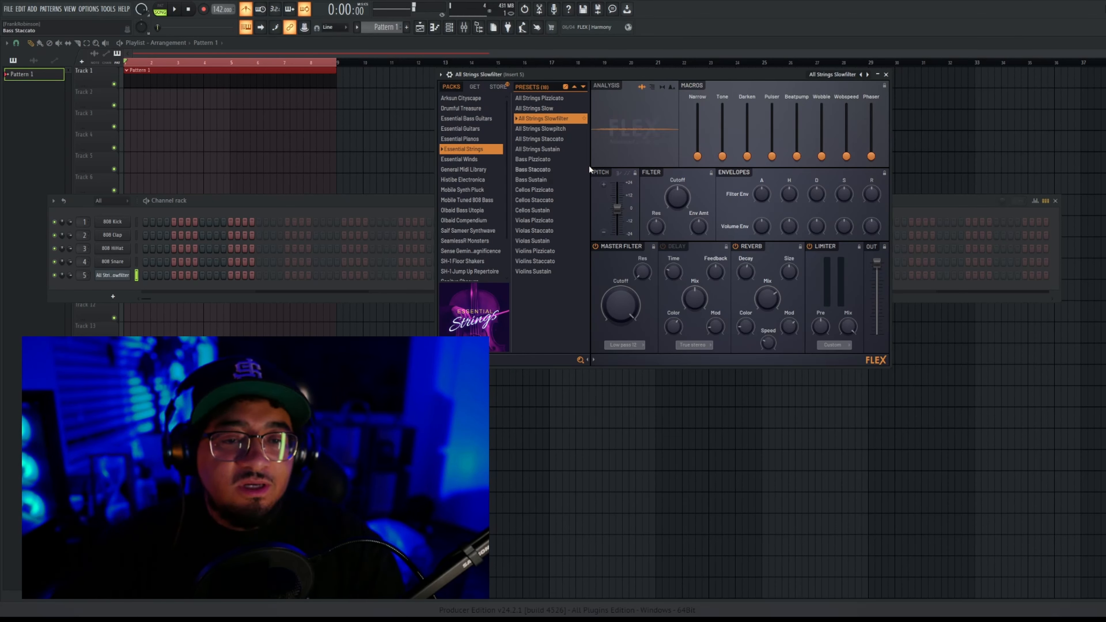
left_click(542, 149)
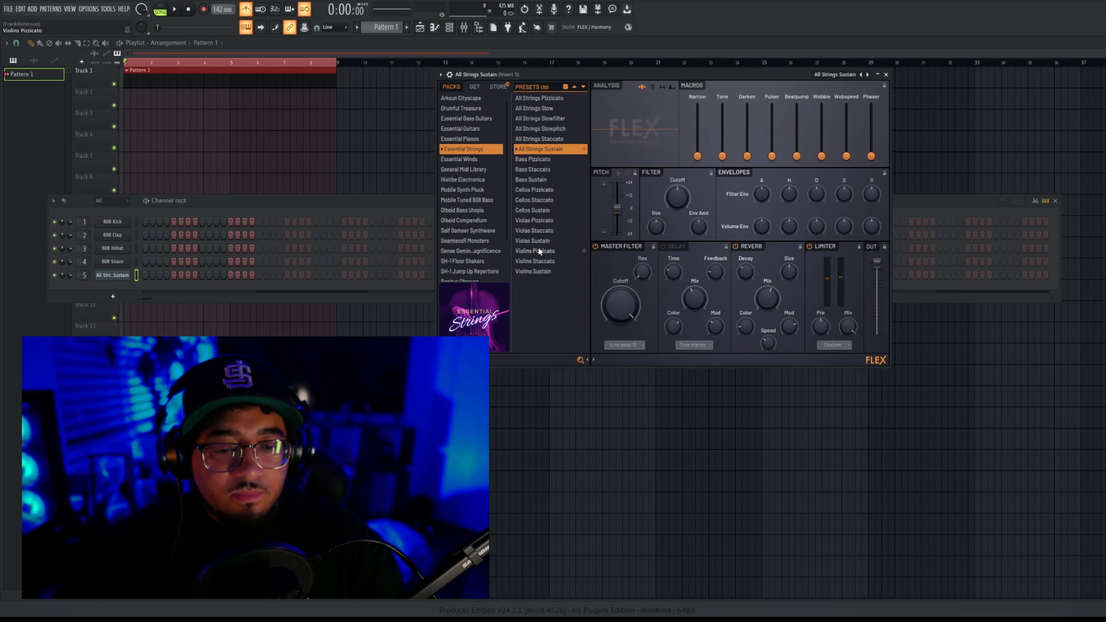
left_click(540, 272)
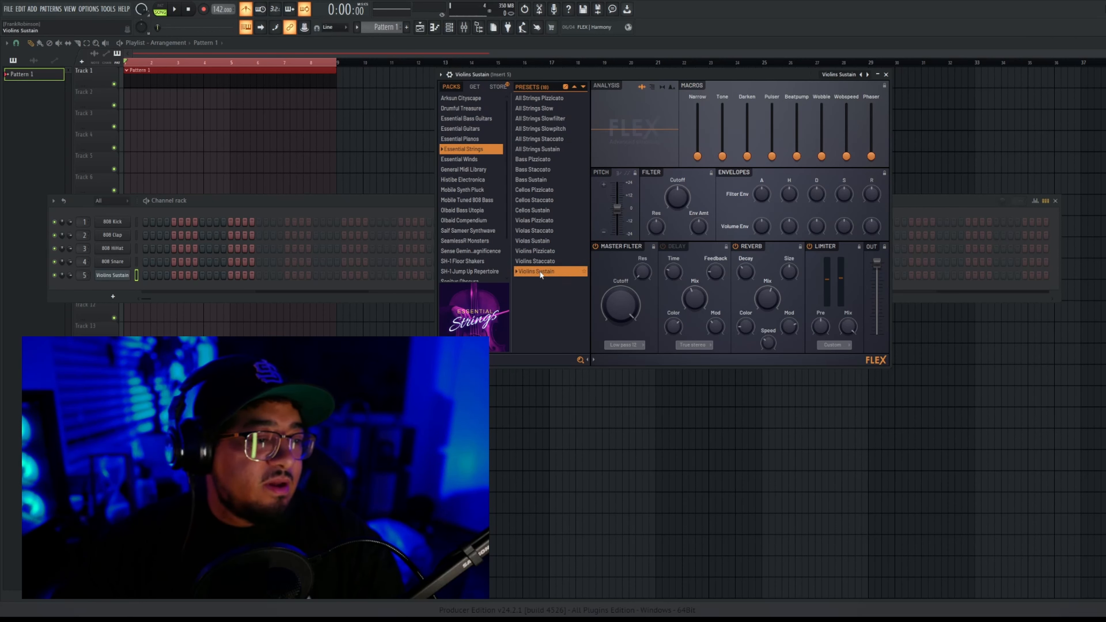
Step: Route Violins Sustain to mixer track 1 and the 808 Kick, Clap, HiHat and Snare to tracks 2, 3, 4 and 5
left_click(257, 208)
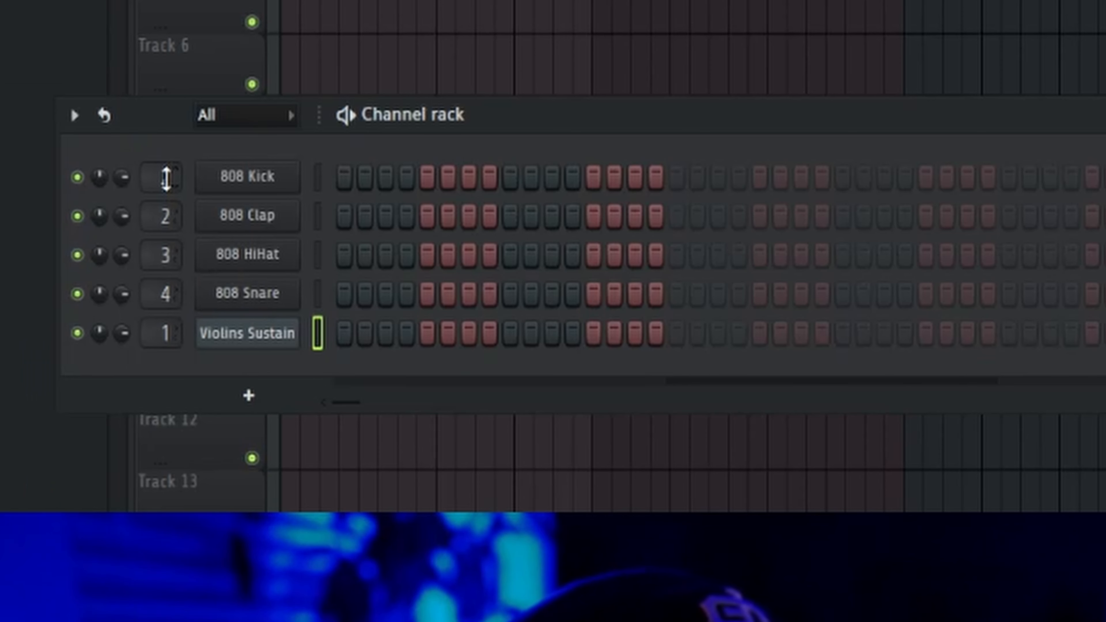
scroll(85, 223, "up", 1)
scroll(83, 235, "up", 1)
scroll(83, 248, "up", 1)
scroll(158, 291, "up", 1)
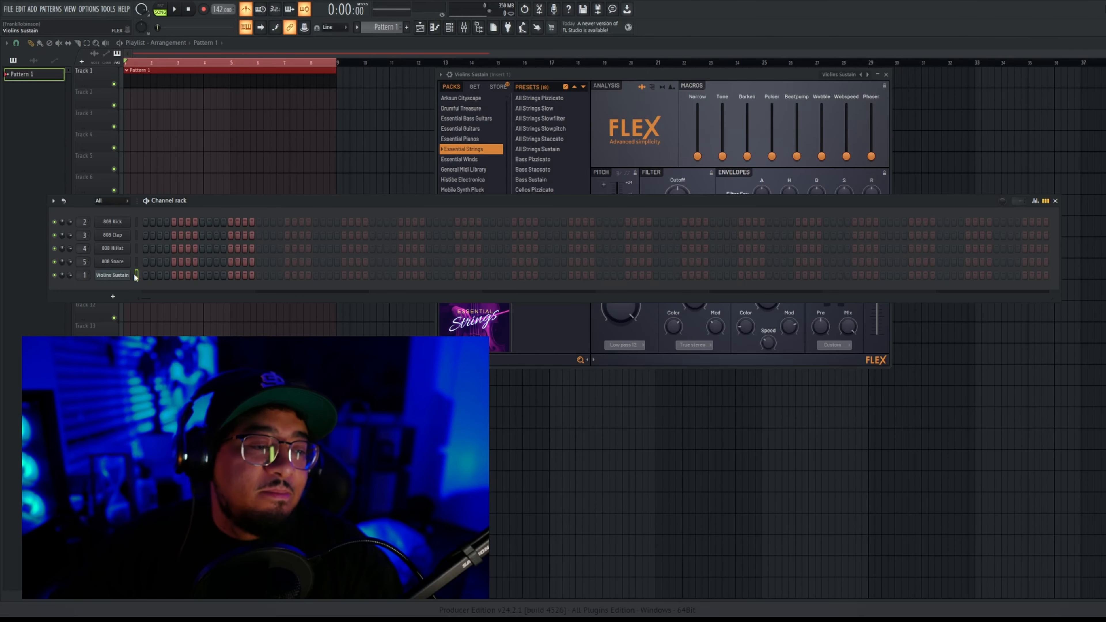
Step: Open the piano roll of the Violins Sustain channel, preview the C5 key, and listen to the metronome count
left_click(113, 278)
left_click(113, 278)
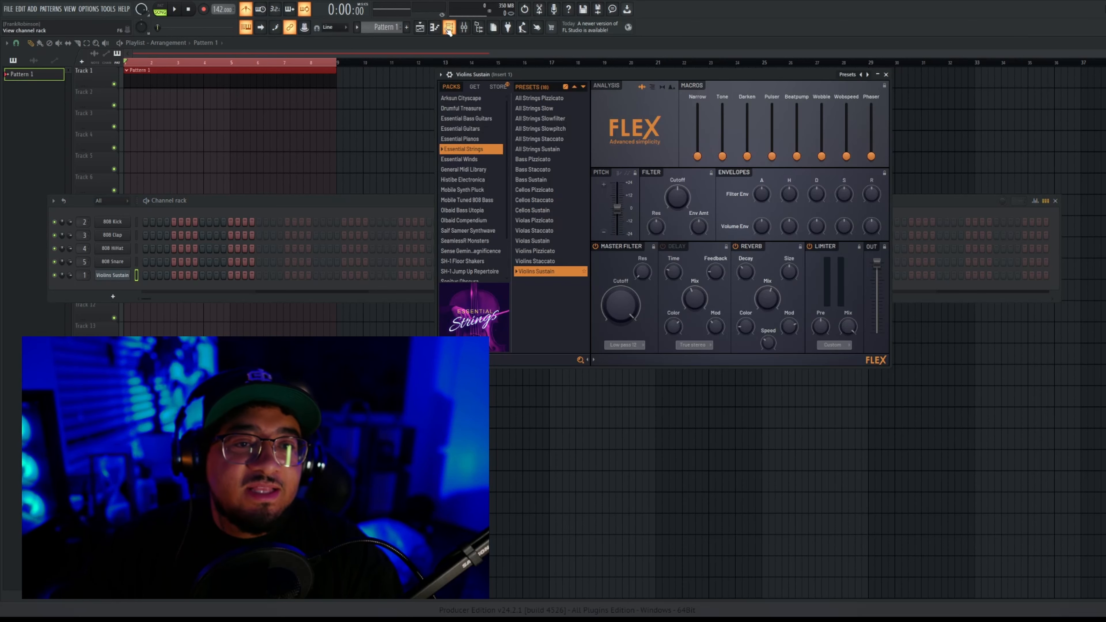
left_click(117, 277)
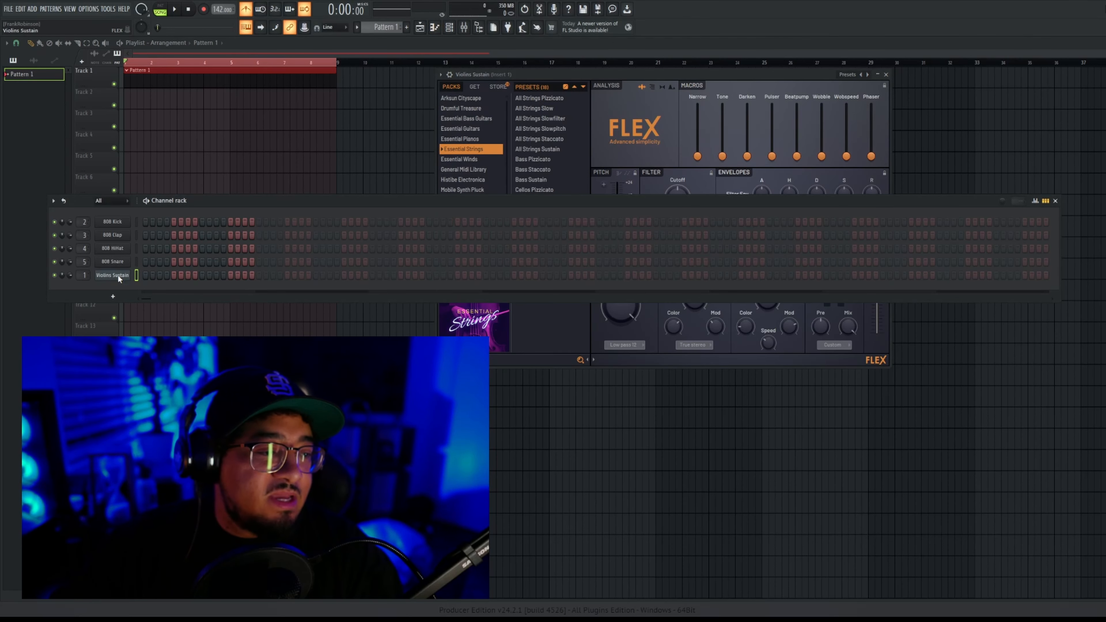
key("F7")
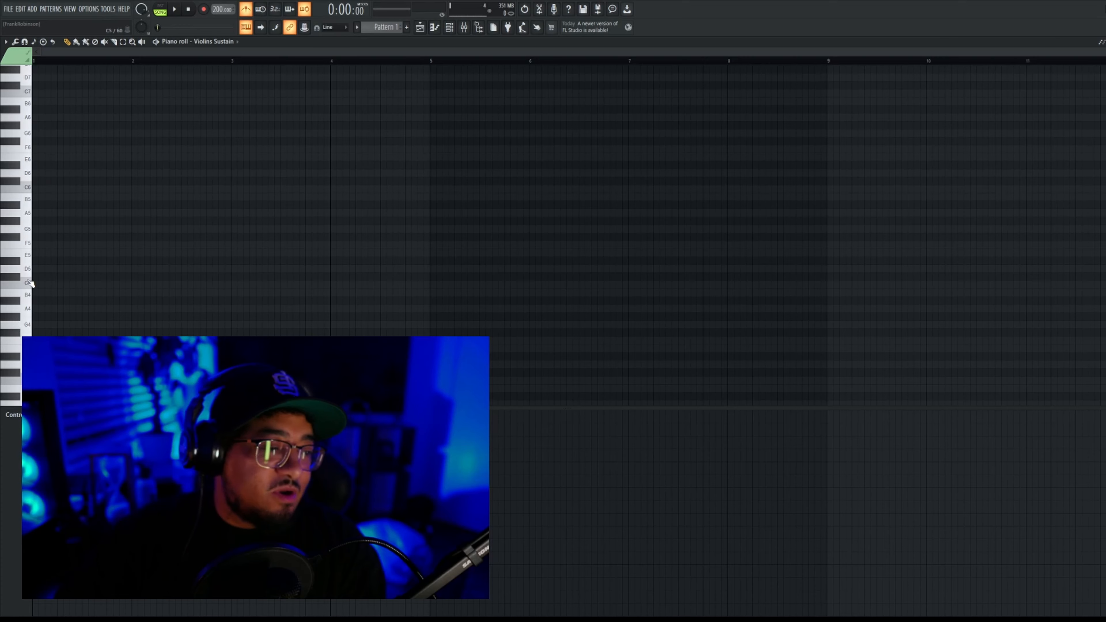
left_click(31, 284)
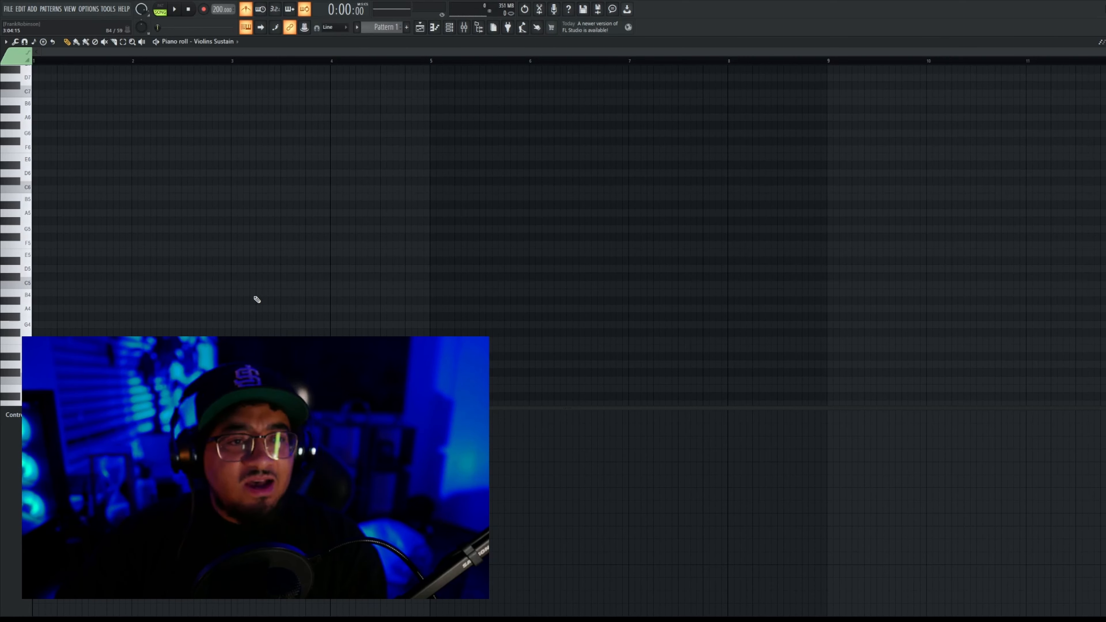
key("space")
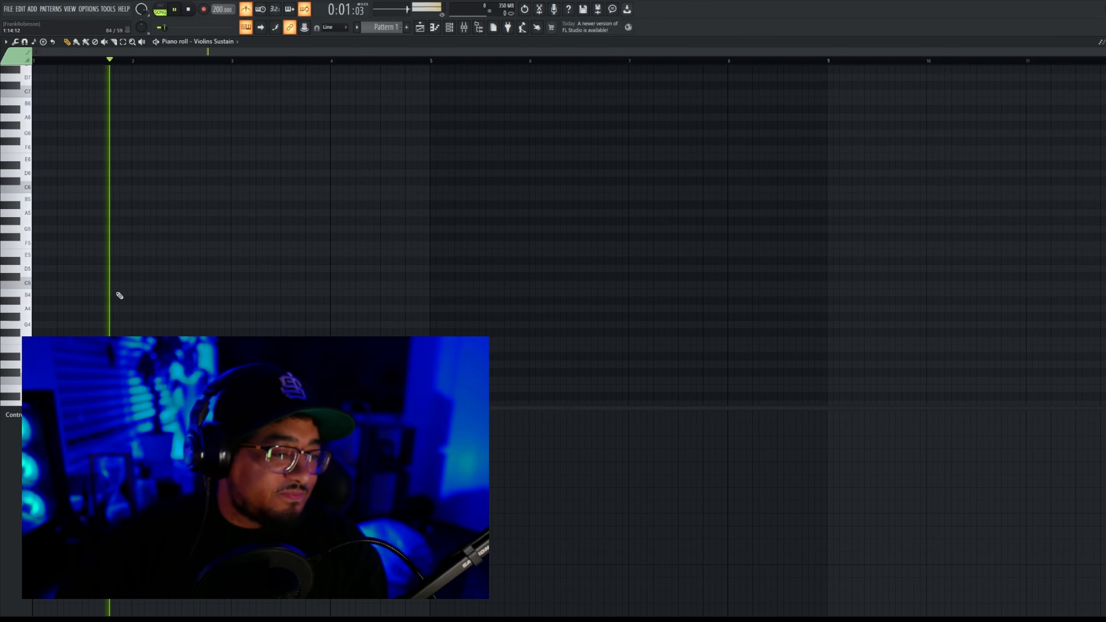
key("space")
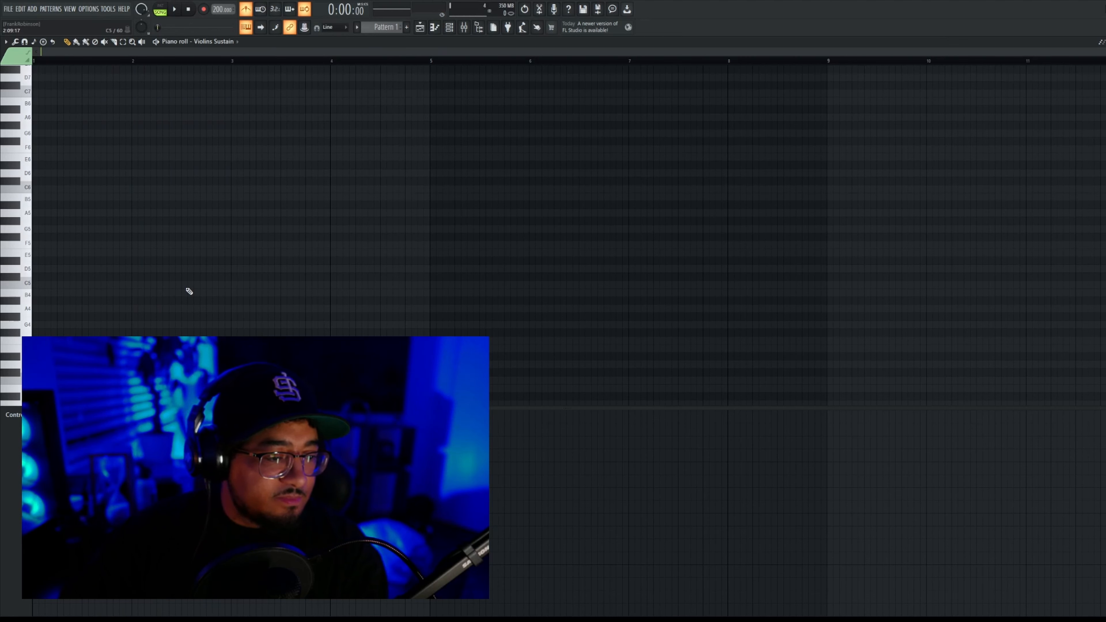
Step: Draw a sustained C5 note from bar 2 with an equally long D5 note directly behind it, and play both back
key("space")
left_click(161, 285)
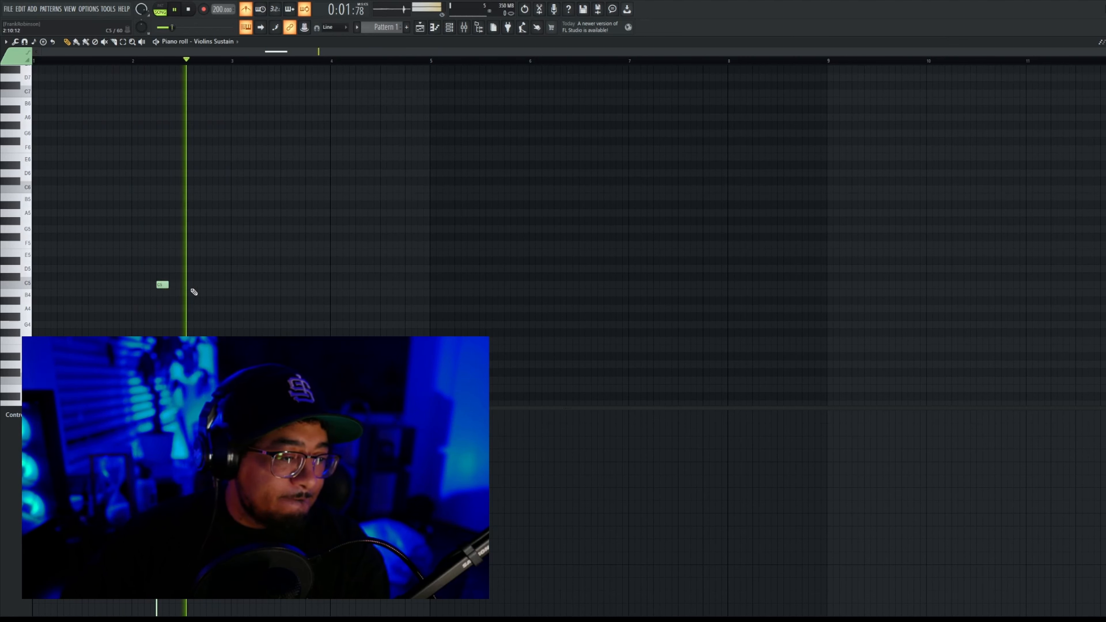
key("space")
left_click(162, 285)
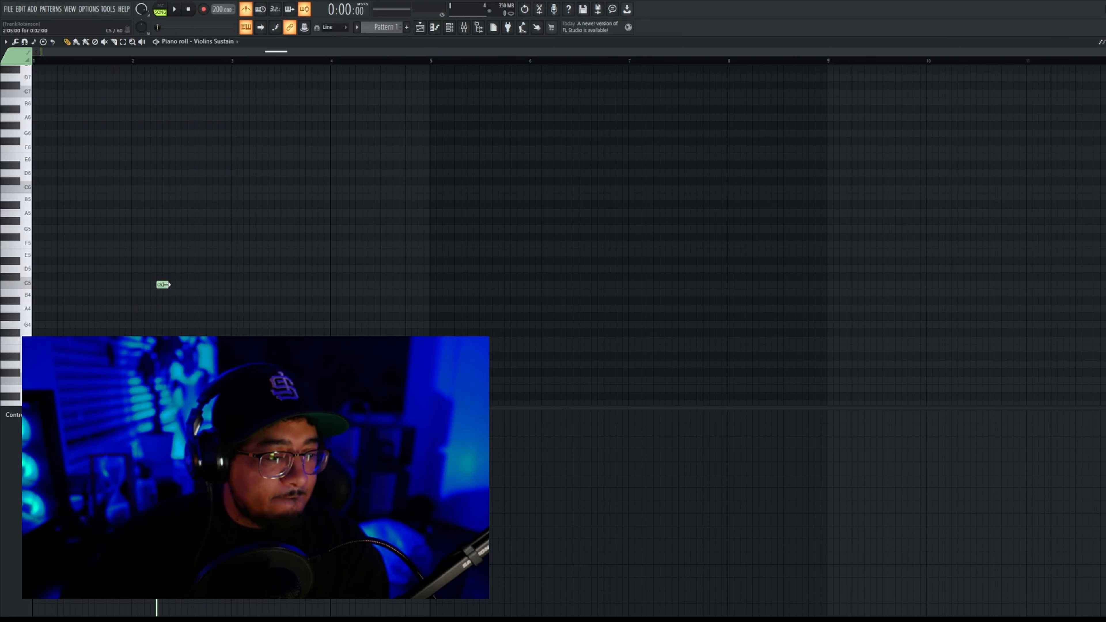
left_click_drag(170, 285, 209, 286)
key("space")
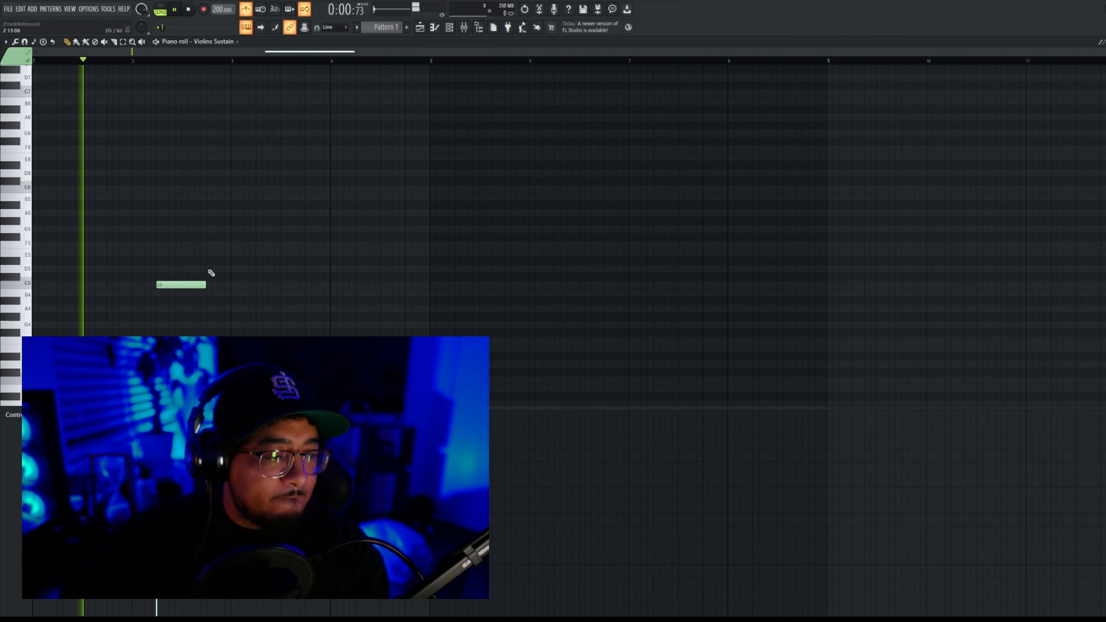
left_click(208, 269)
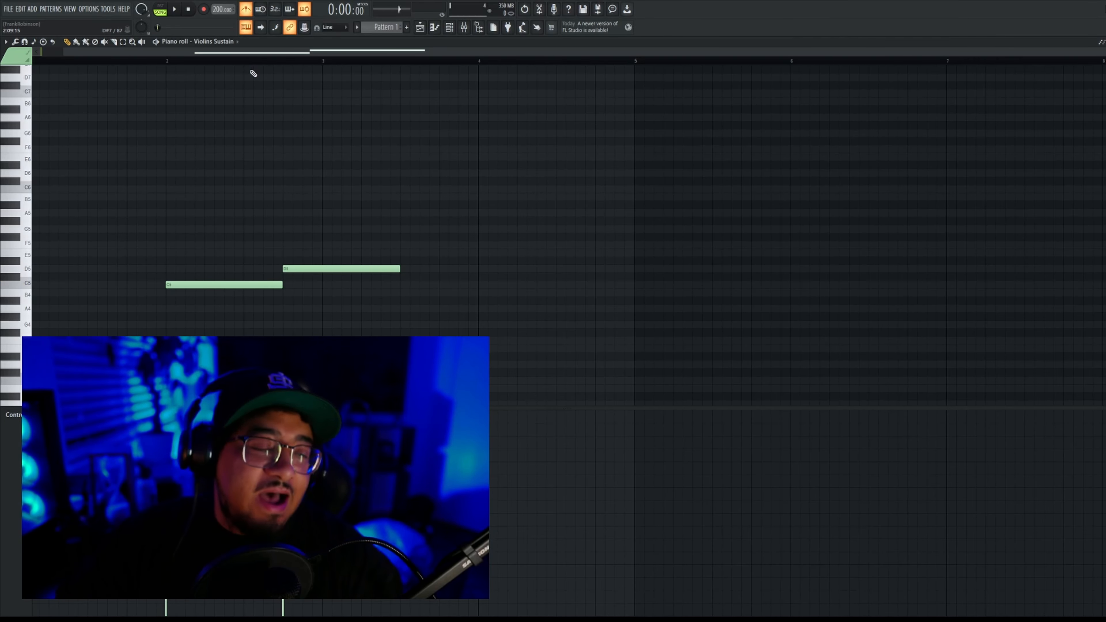
key("space")
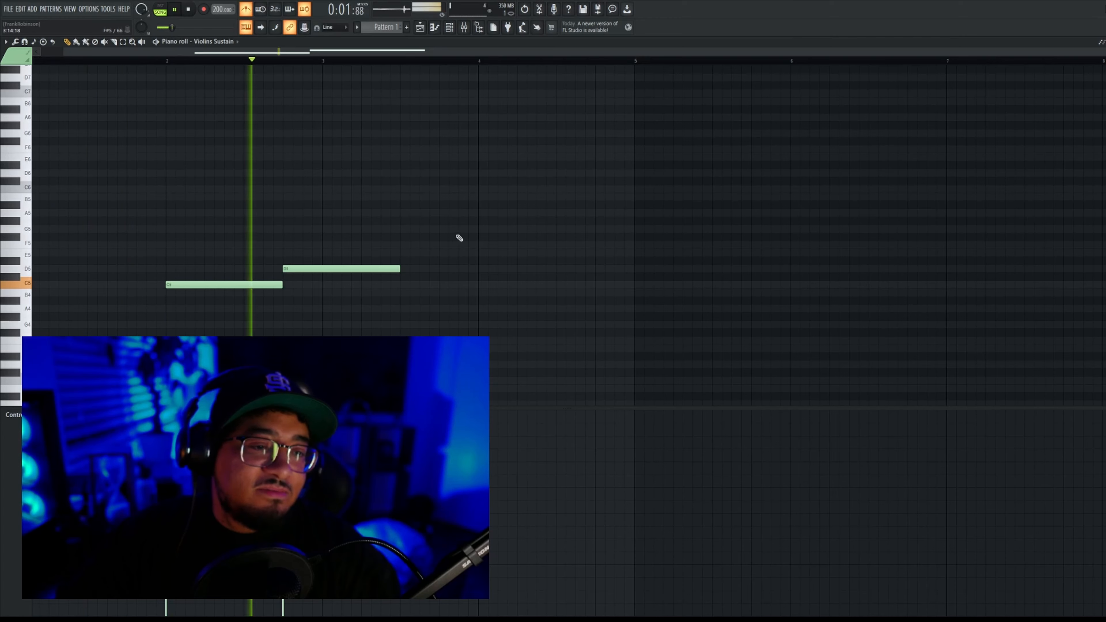
key("space")
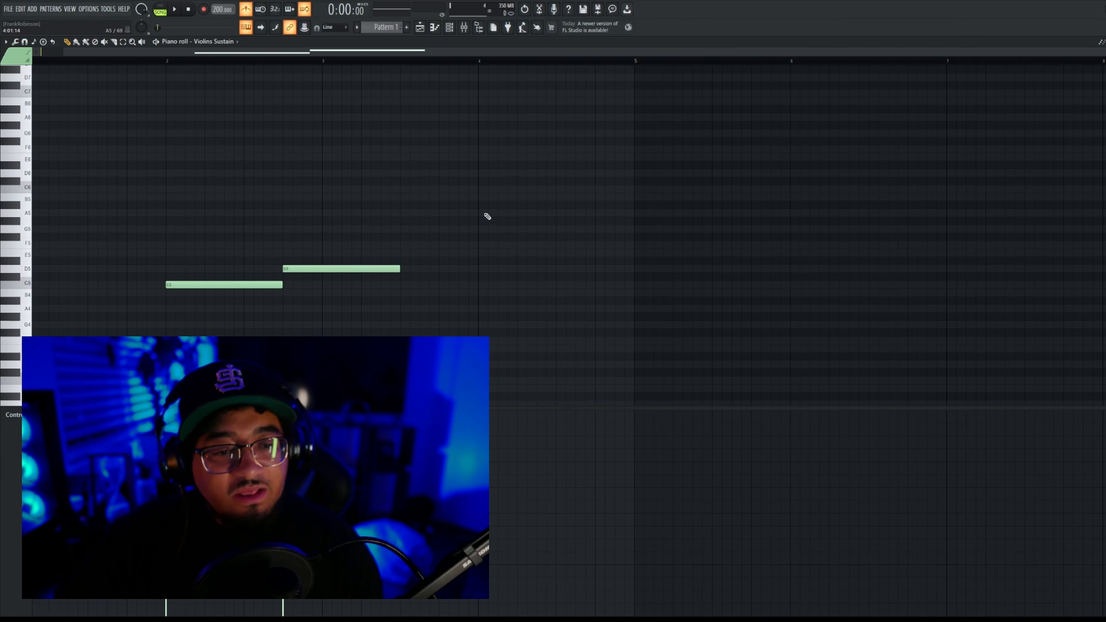
Step: Select the C5 and D5 notes and copy them so that the duplicate phrase starts at bar 6
left_click_drag(484, 212, 116, 335)
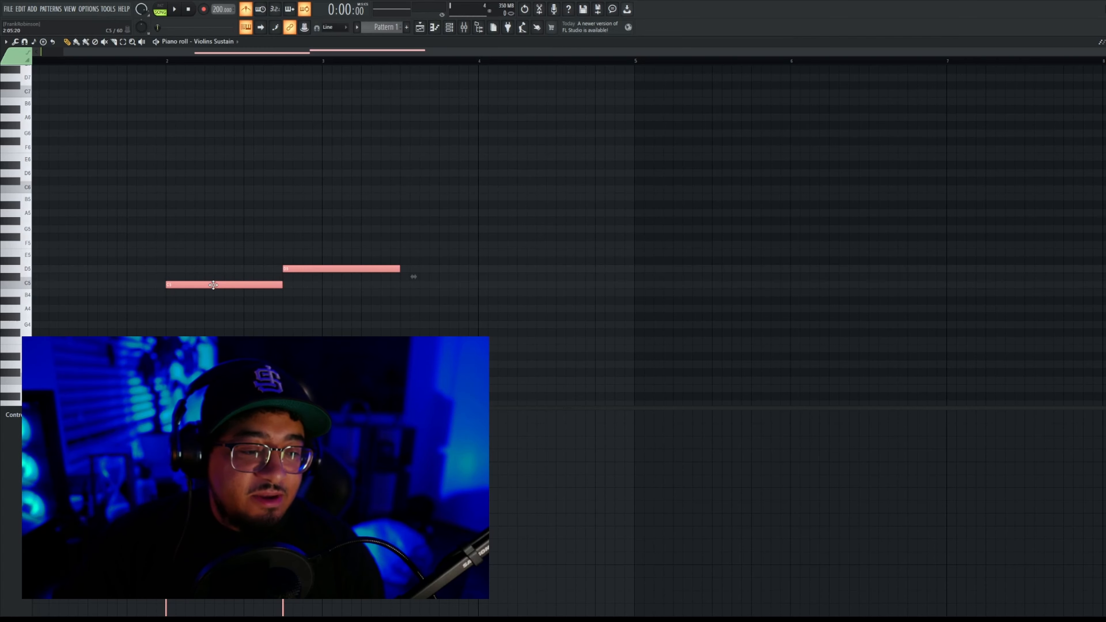
left_click_drag(213, 285, 839, 268)
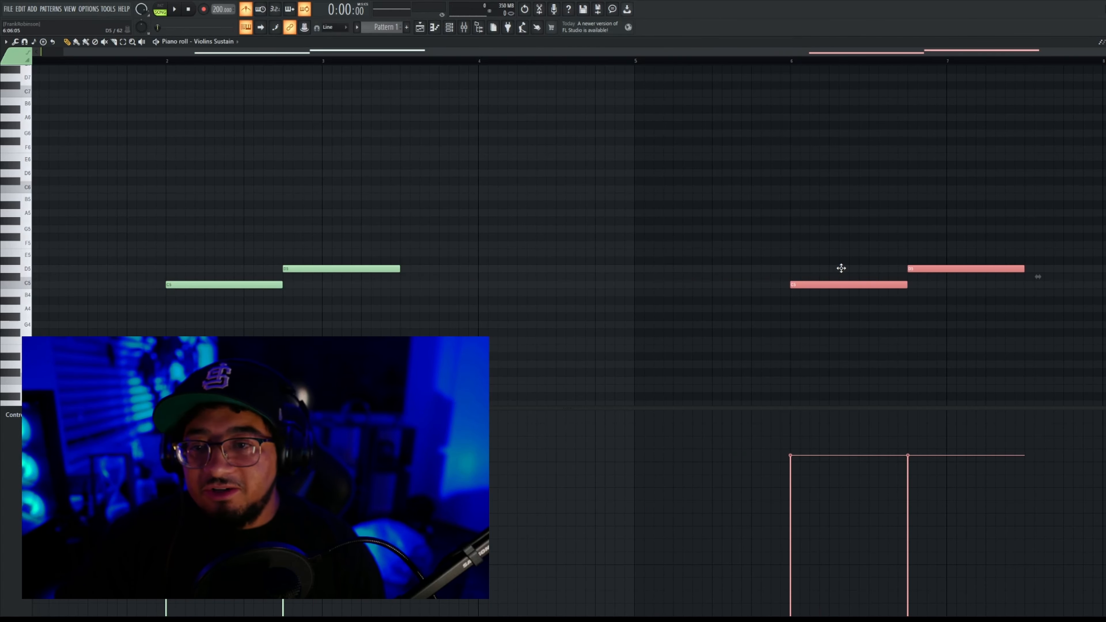
Step: Play the pattern back to hear both violin phrases at bars 2 and 6 in sequence
scroll(655, 62, "down", 2)
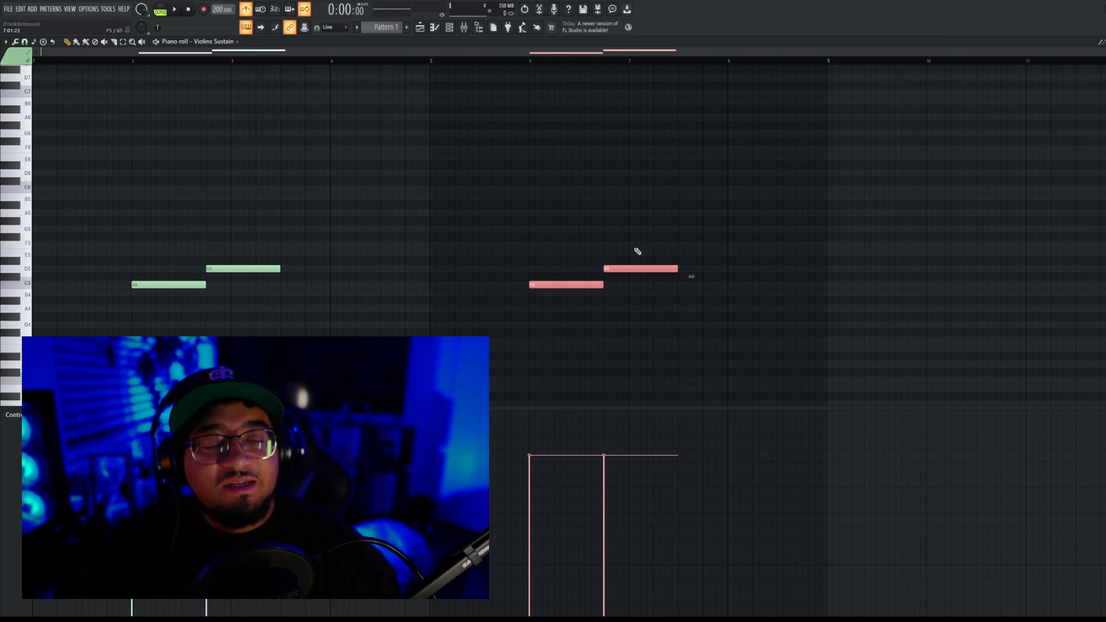
key("space")
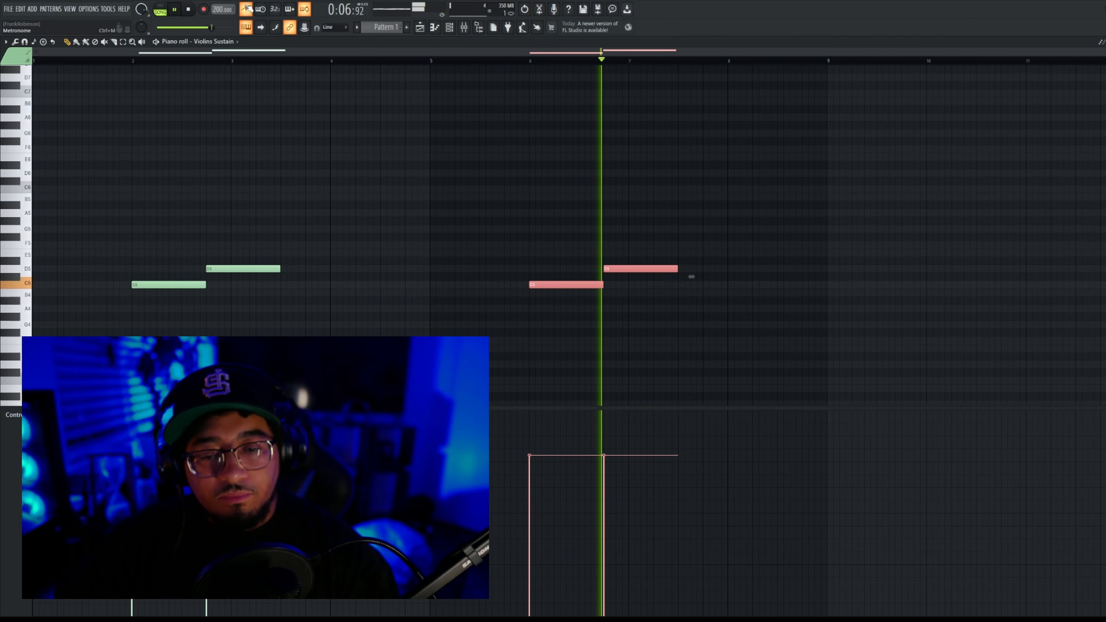
key("space")
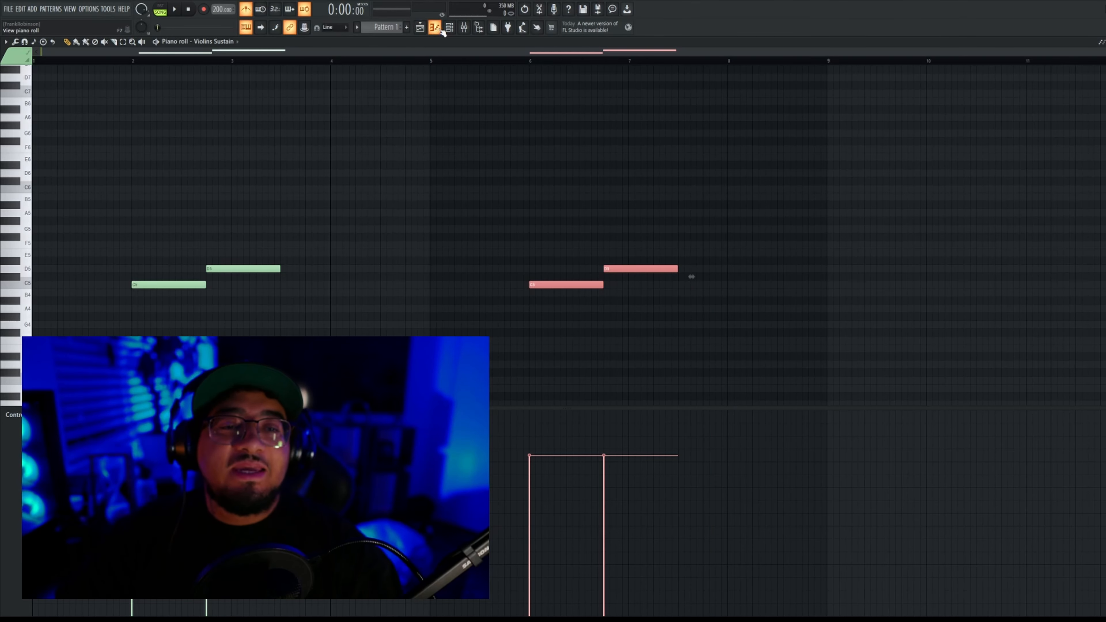
Step: Replace the 808 Kick channel's sound with the SPINZ 808 sample in the channel rack
left_click(449, 27)
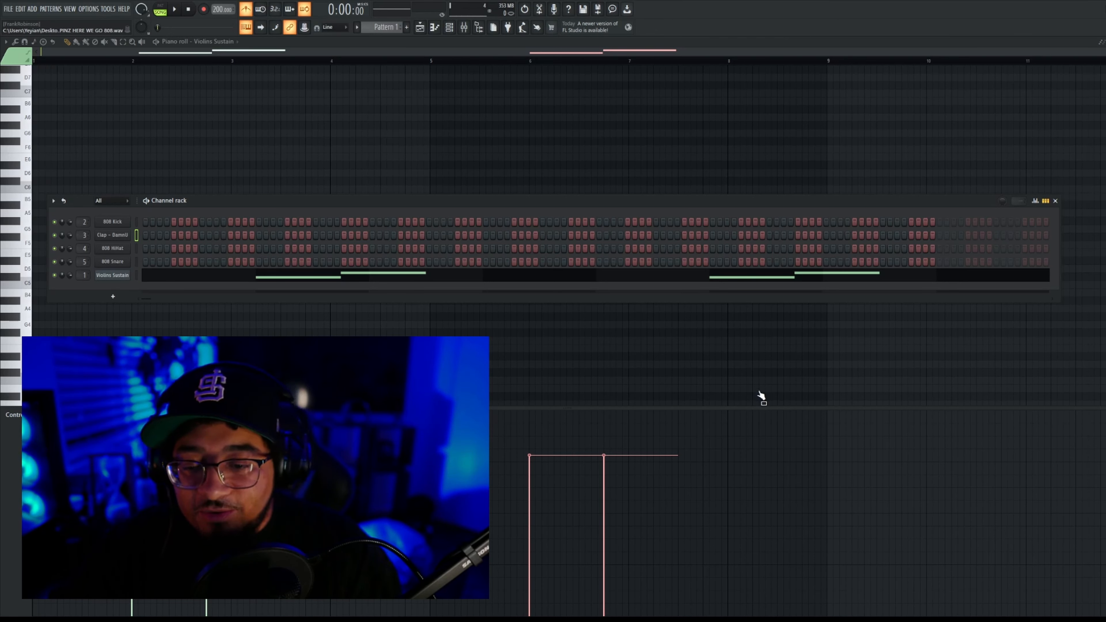
left_click_drag(767, 373, 116, 224)
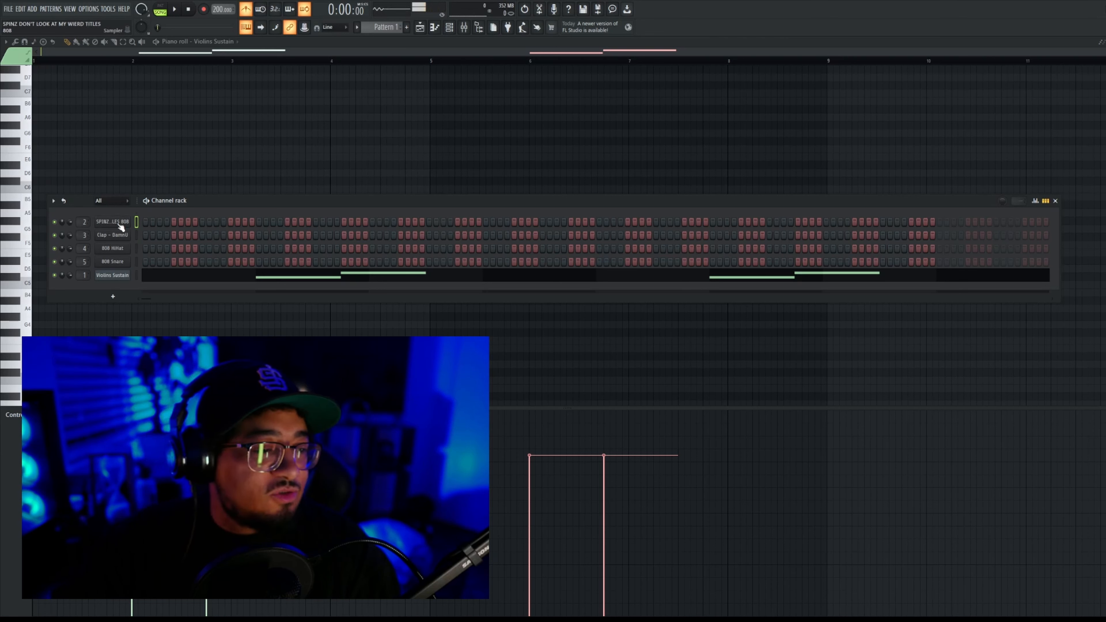
left_click(137, 222)
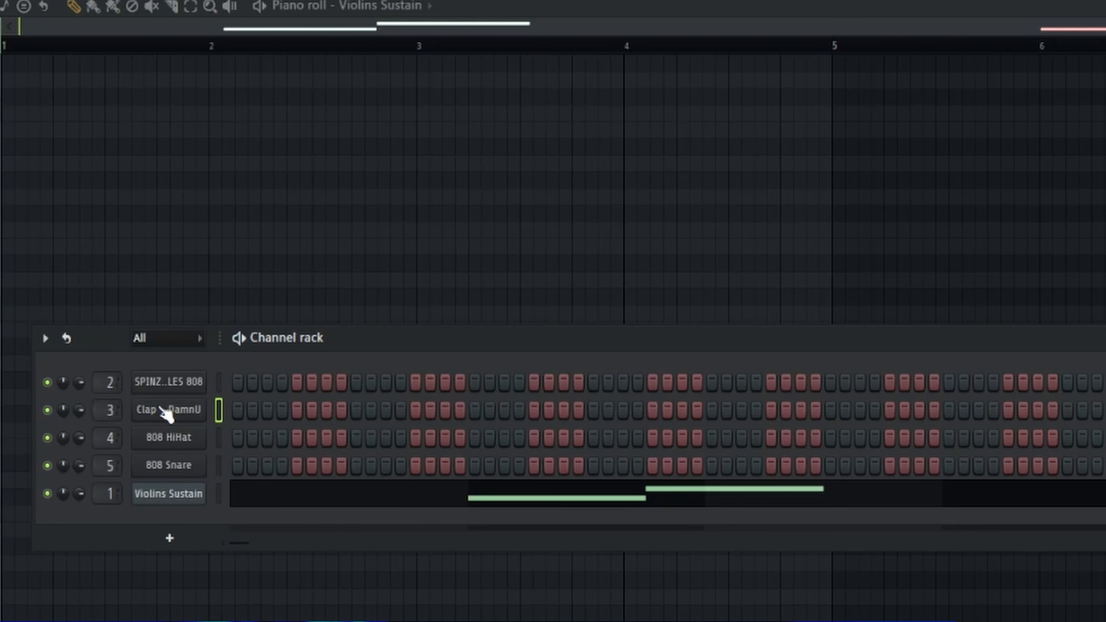
Step: Set the Clap - DamnU sample's time stretching to 137 BPM in its sampler settings, and close them
left_click(162, 410)
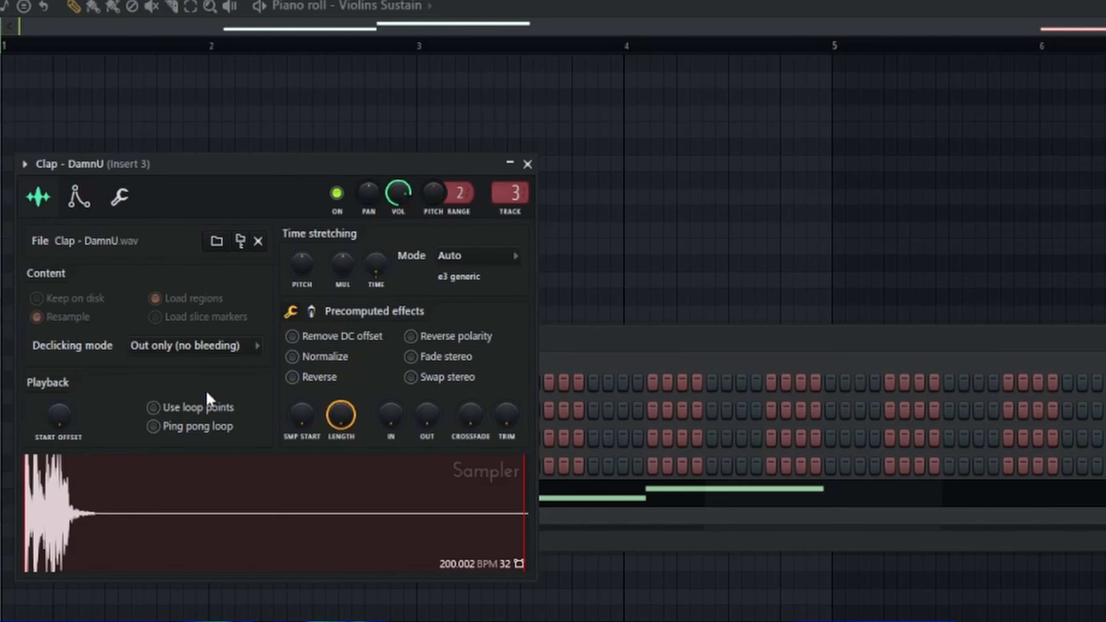
left_click_drag(232, 165, 595, 140)
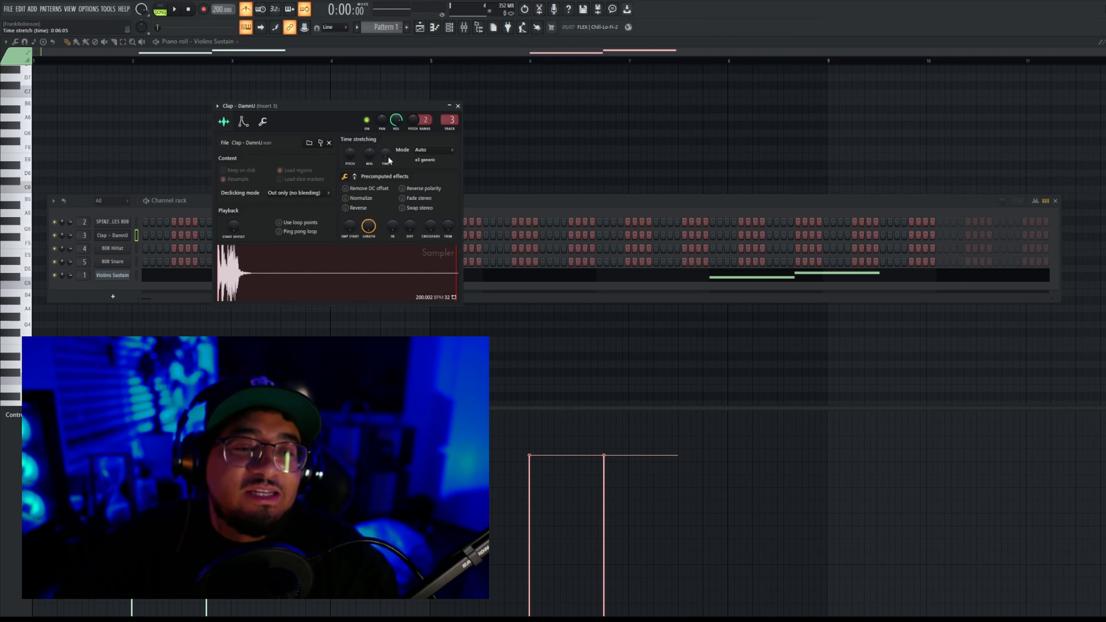
mouse_move(388, 157)
left_mouse_down()
mouse_move(386, 141)
mouse_move(386, 157)
left_mouse_up()
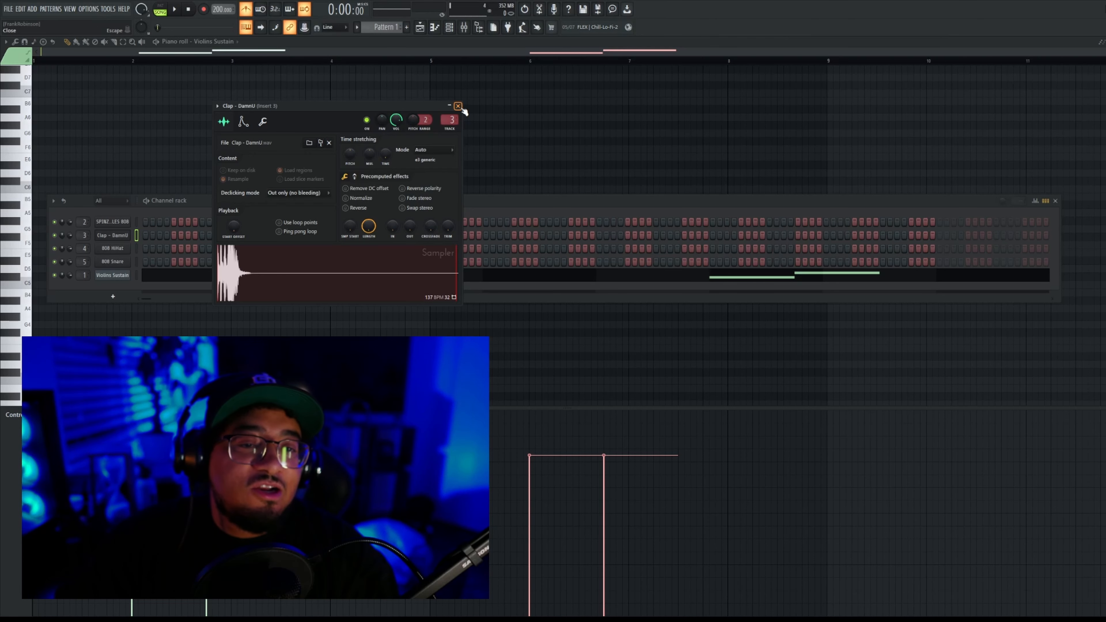
left_click(458, 105)
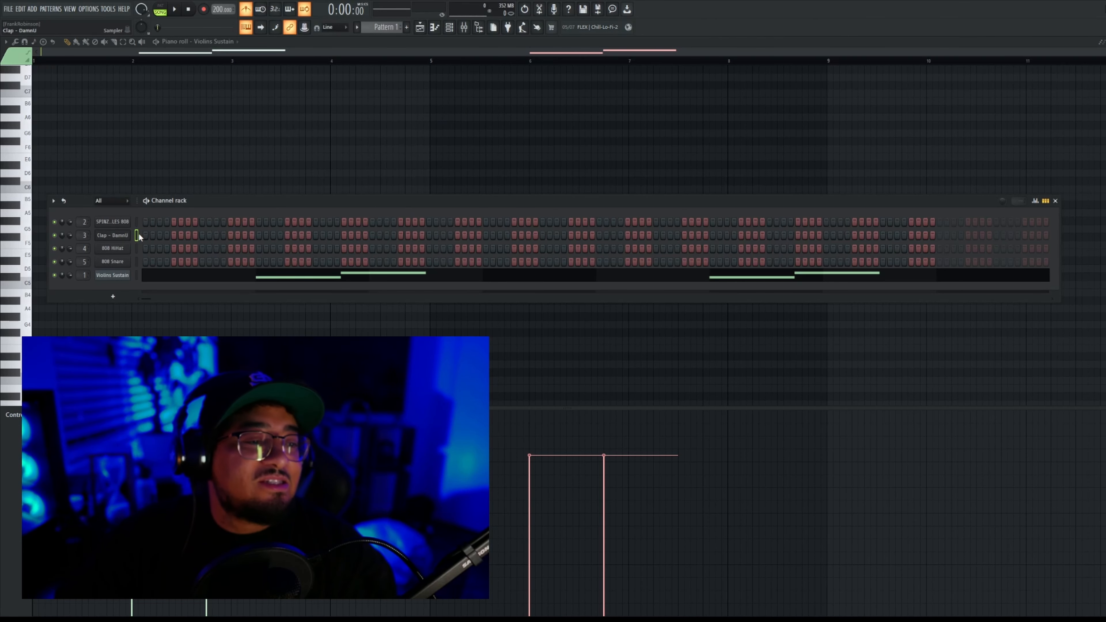
Step: Open the Clap - DamnU channel in the piano roll and preview the clap on C5 and several higher keys
key("F7")
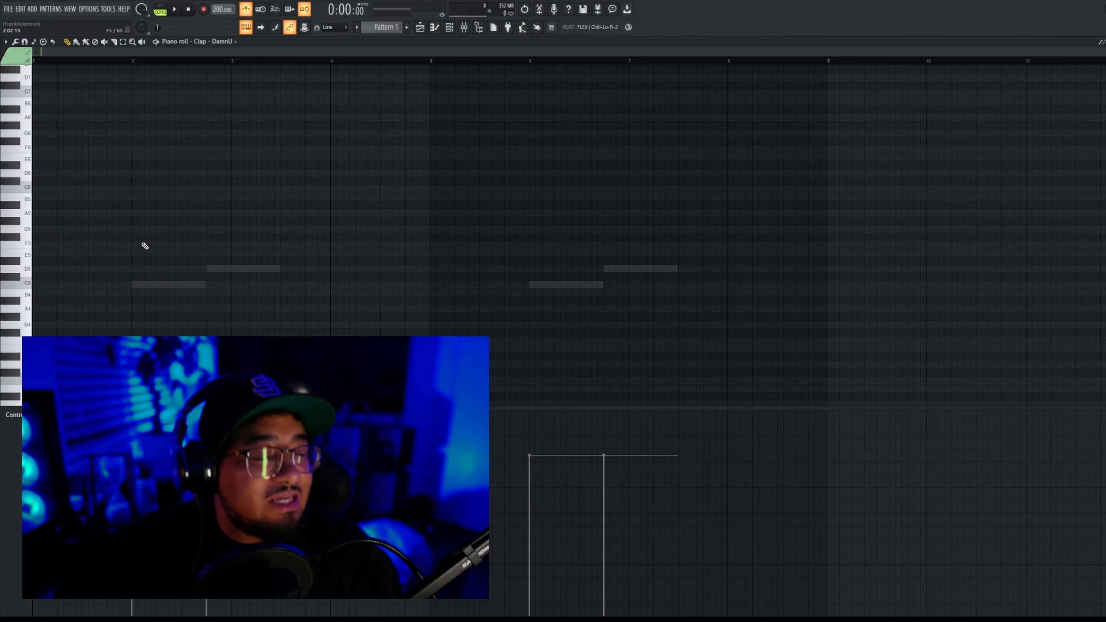
scroll(35, 172, "down", 2)
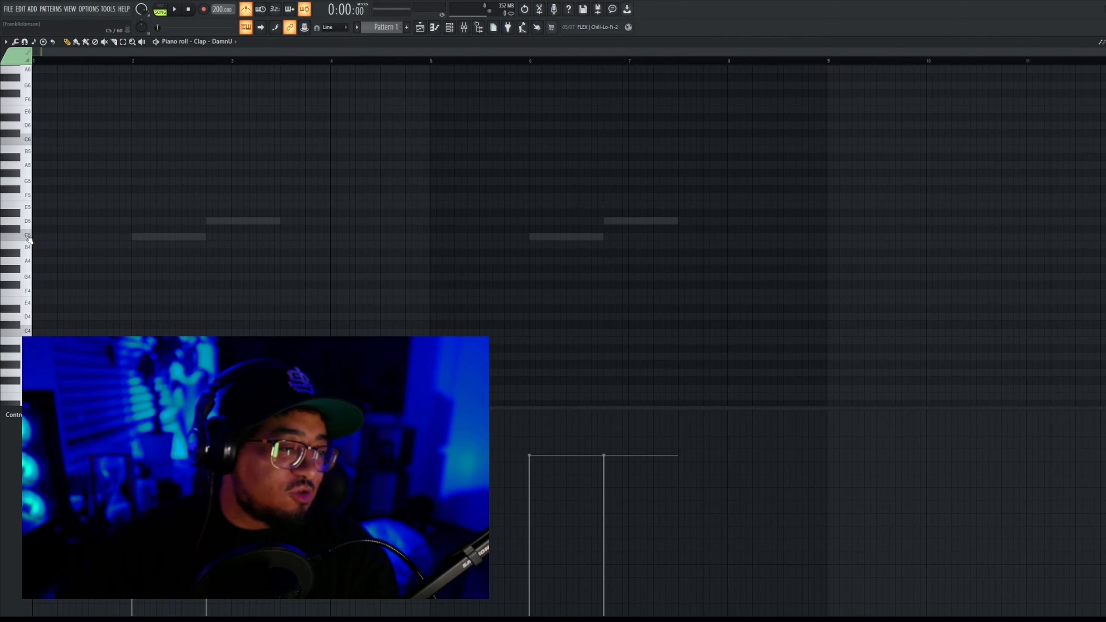
left_click(28, 240)
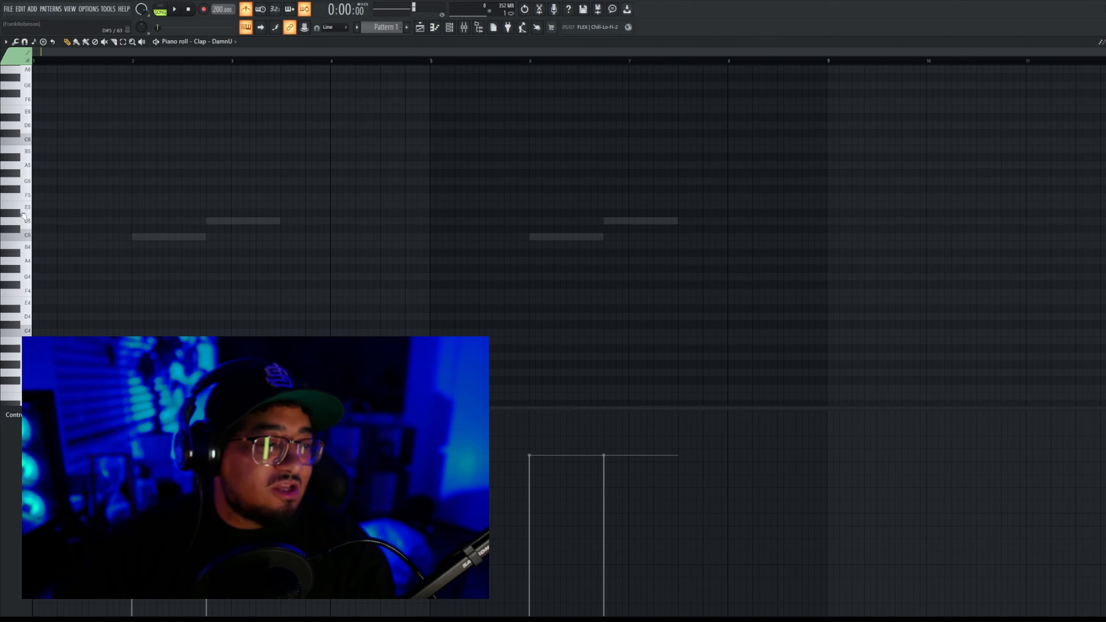
left_click(20, 190)
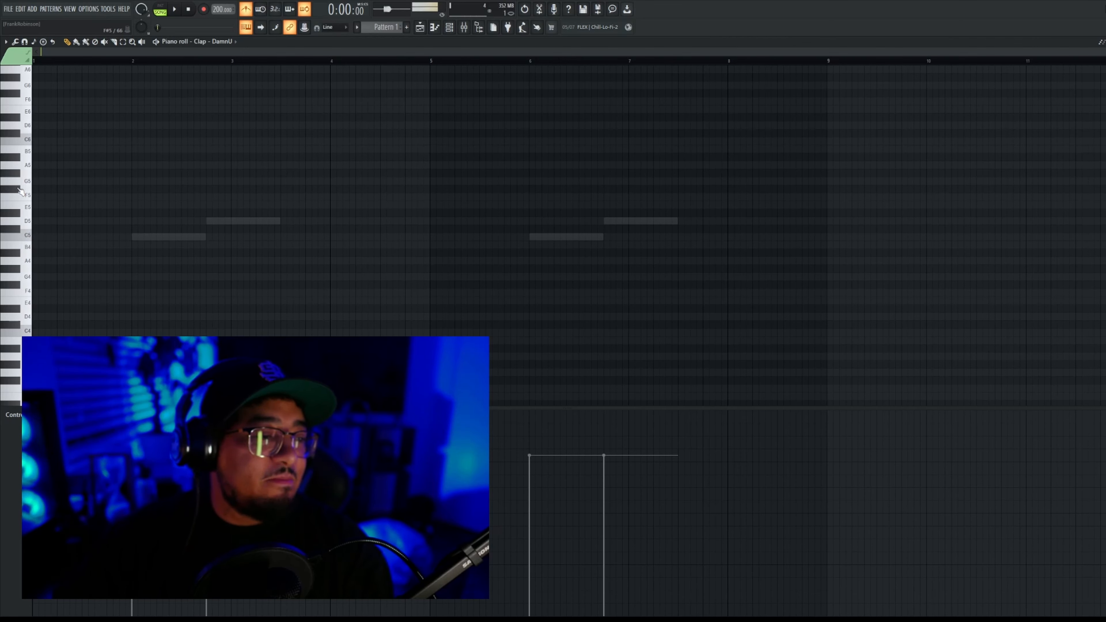
left_click(26, 179)
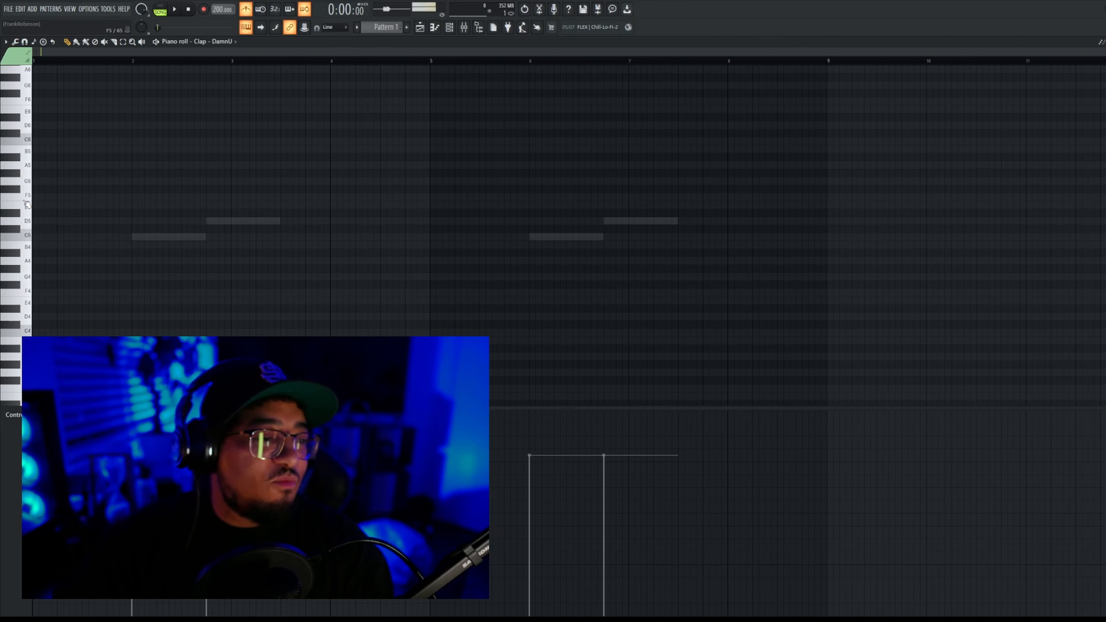
left_click(26, 236)
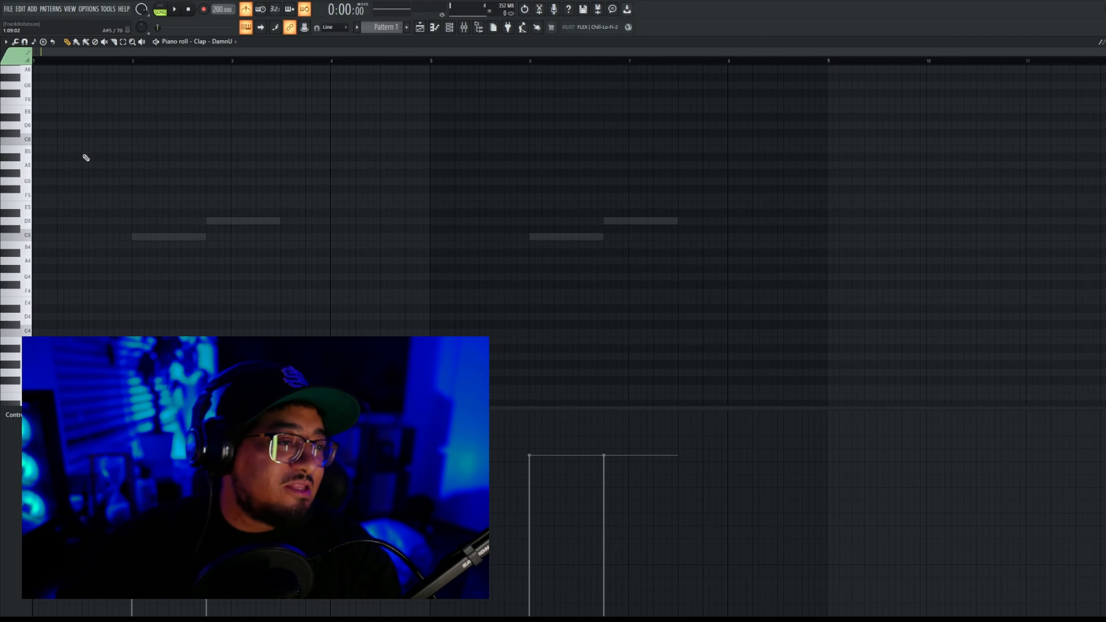
Step: Place two-step C5 claps on beat 3 of bars 1 to 8, with extra hits late in bars 2, 4, 6 and 8
left_click(85, 239)
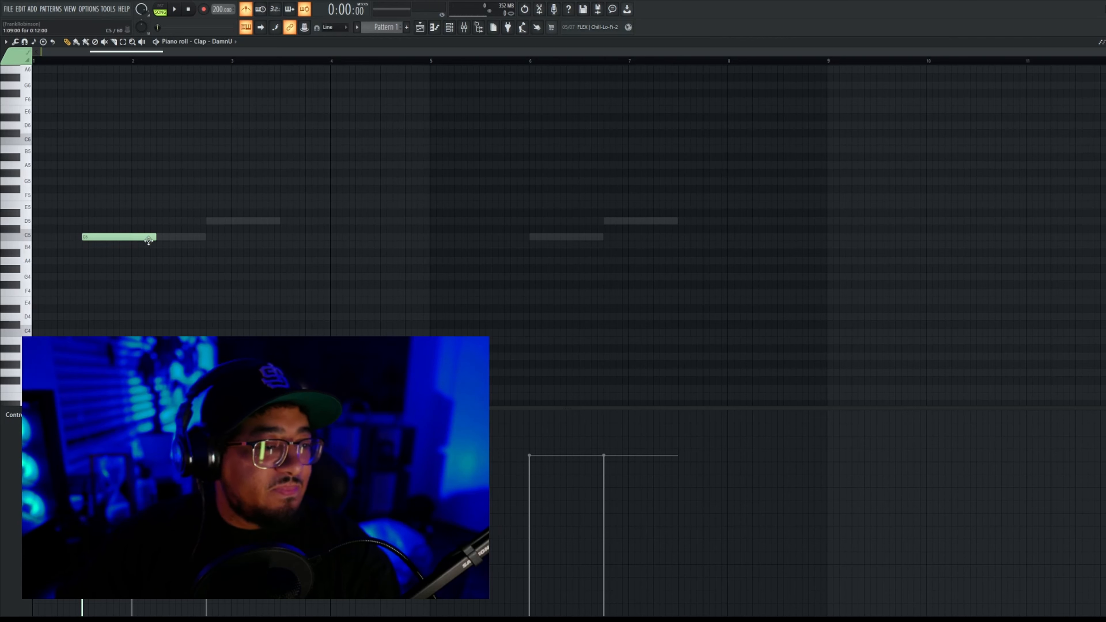
left_click_drag(154, 237, 105, 239)
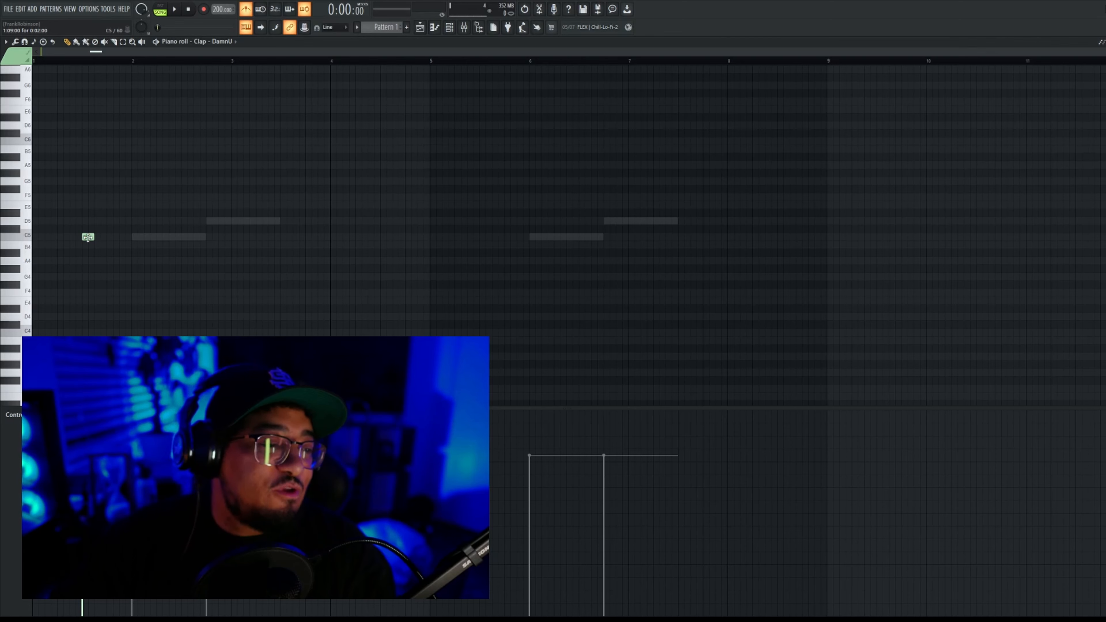
left_click(184, 238)
left_click(285, 238)
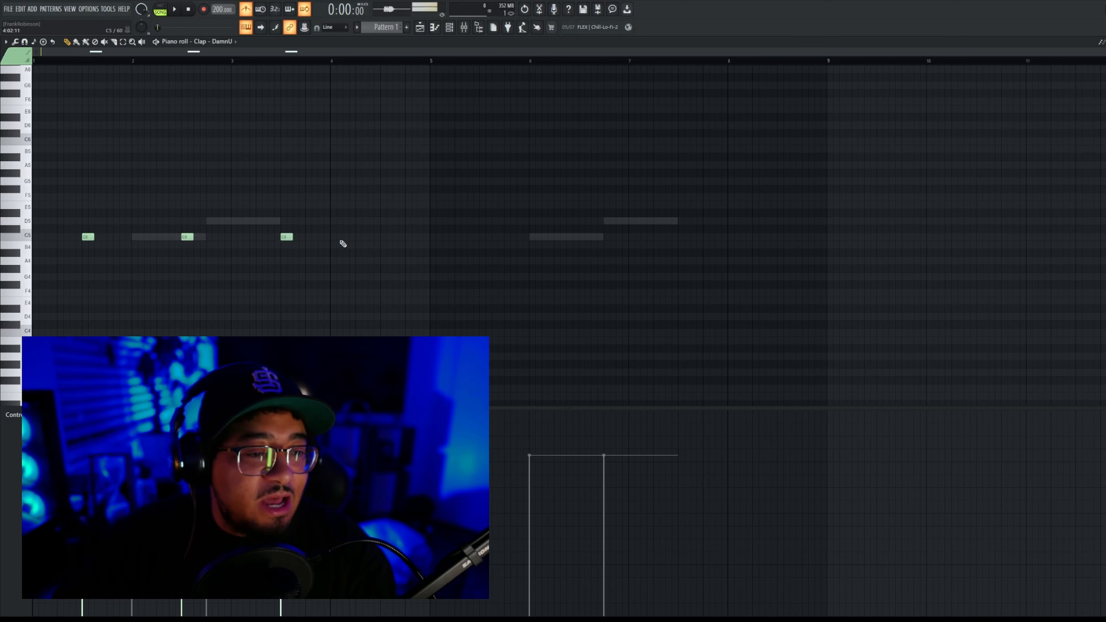
left_click(383, 238)
left_click(482, 238)
left_click(582, 238)
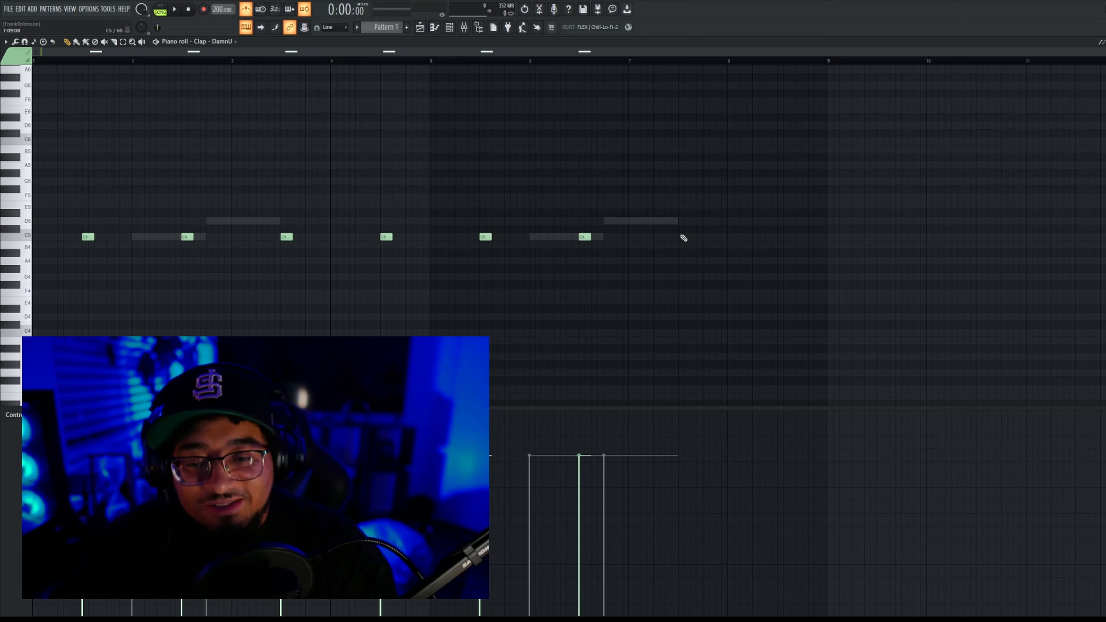
left_click(684, 238)
left_click(780, 239)
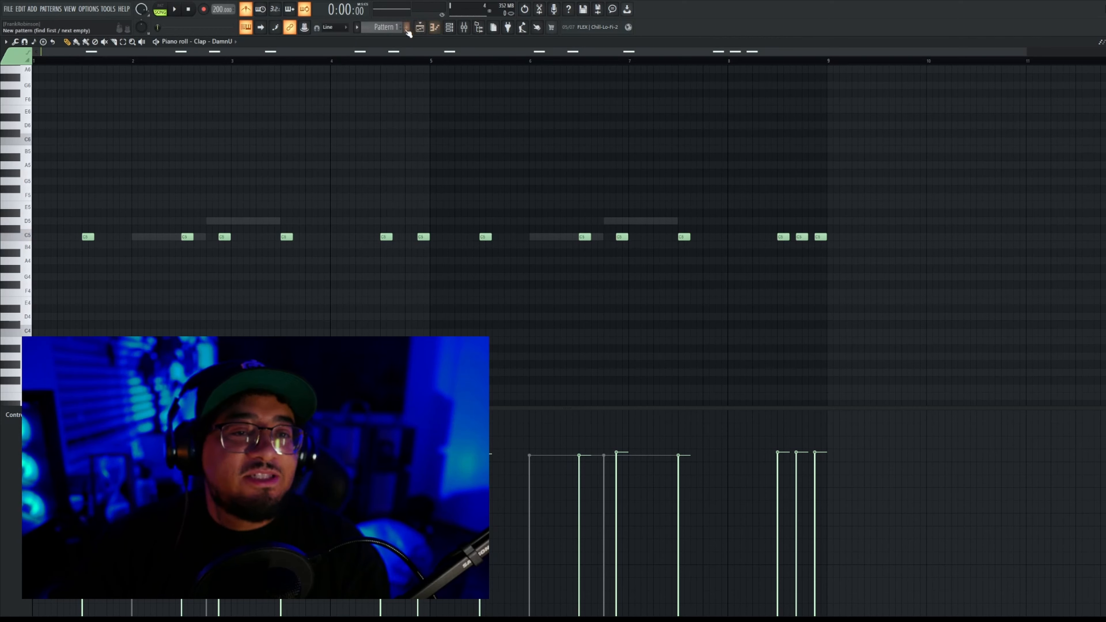
Step: Return to the channel rack and examine the SPINZ 808 channel's sampler settings
left_click(449, 28)
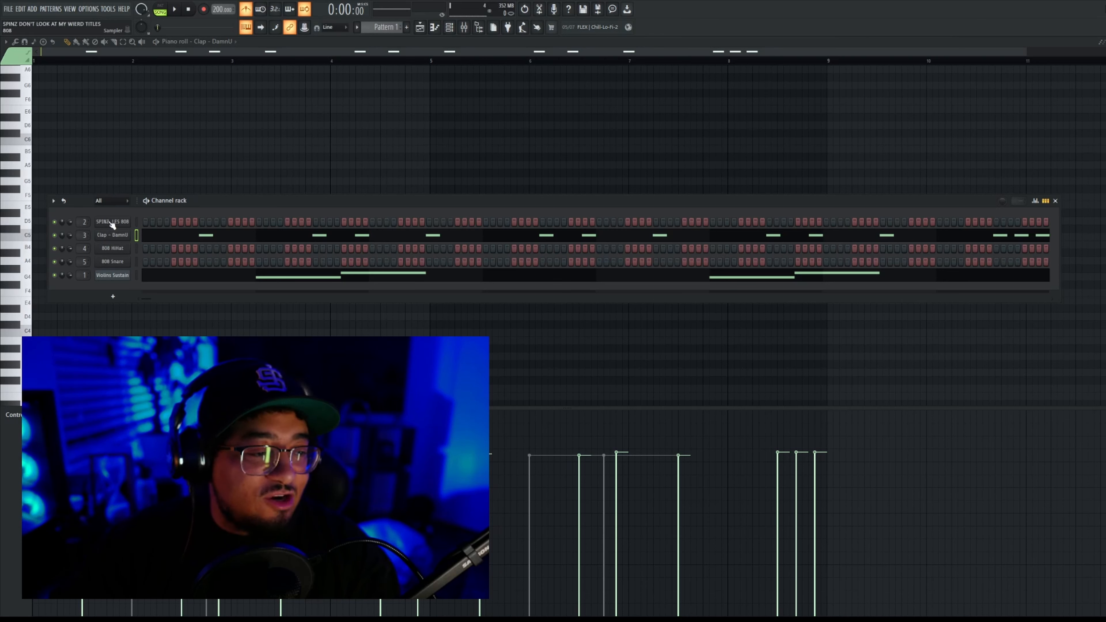
left_click(112, 222)
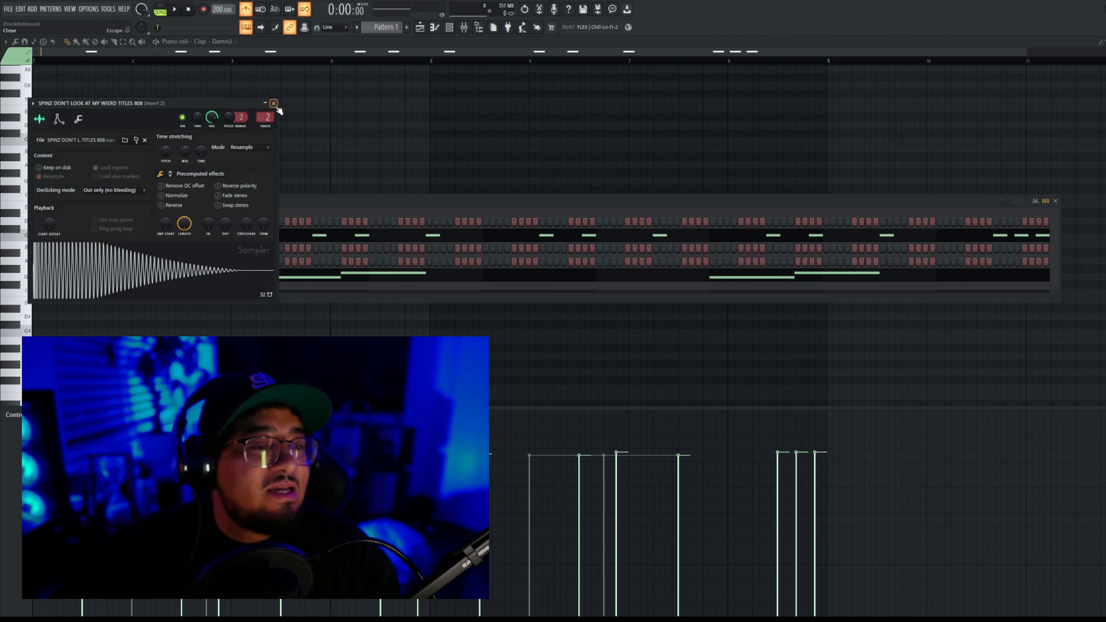
left_click(273, 104)
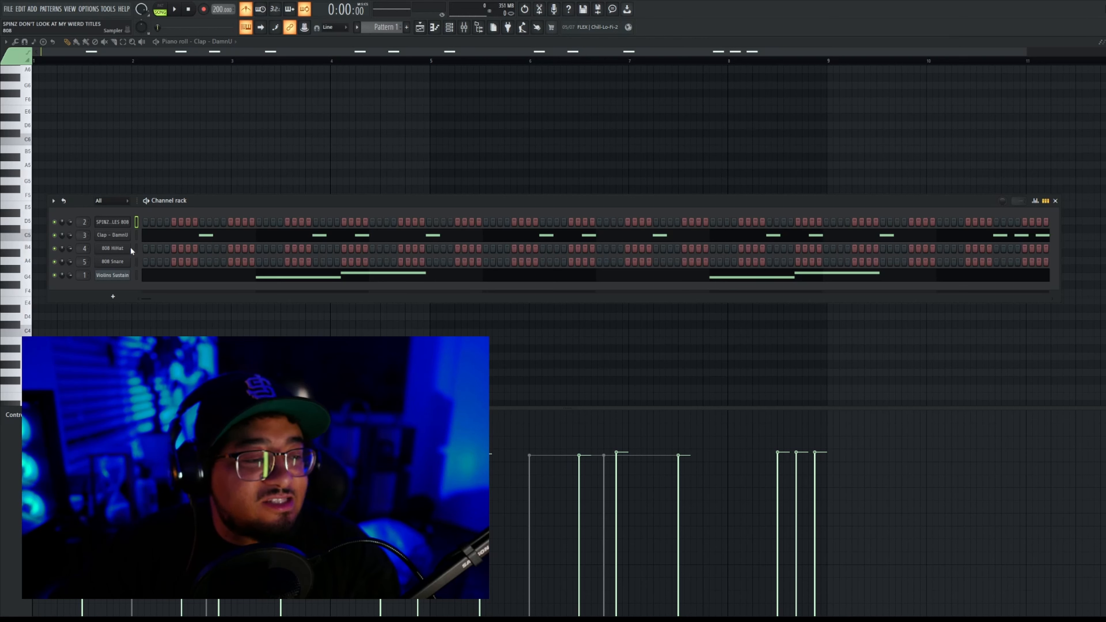
left_click(118, 223)
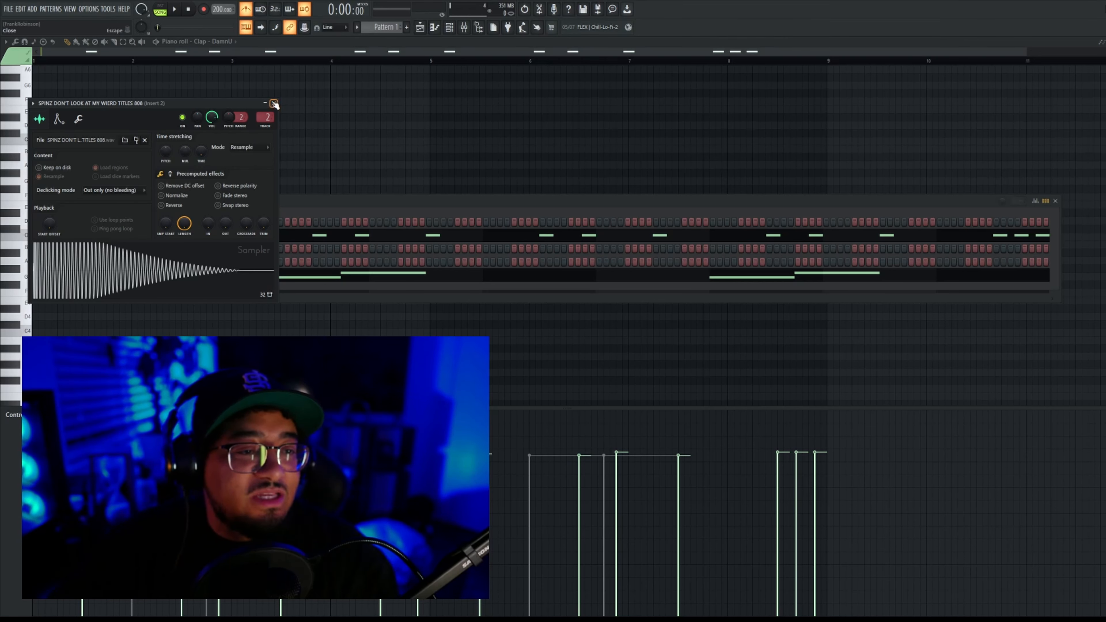
left_click(274, 103)
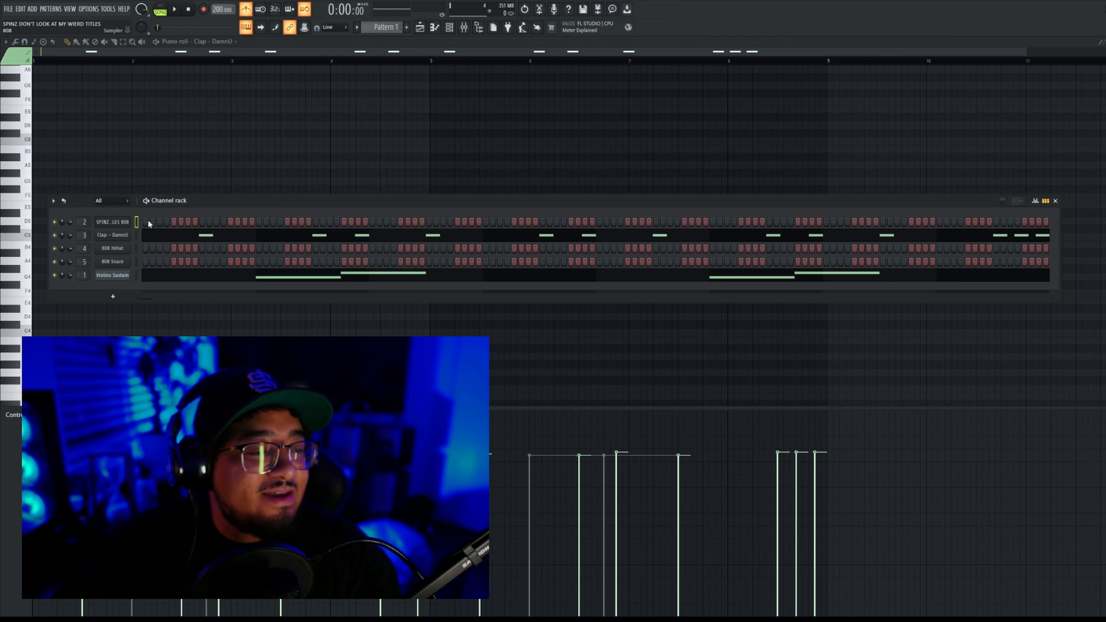
Step: Place a two-step C5 note at the start of bar 1 in the SPINZ 808 channel's piano roll, and play it back
key("F7")
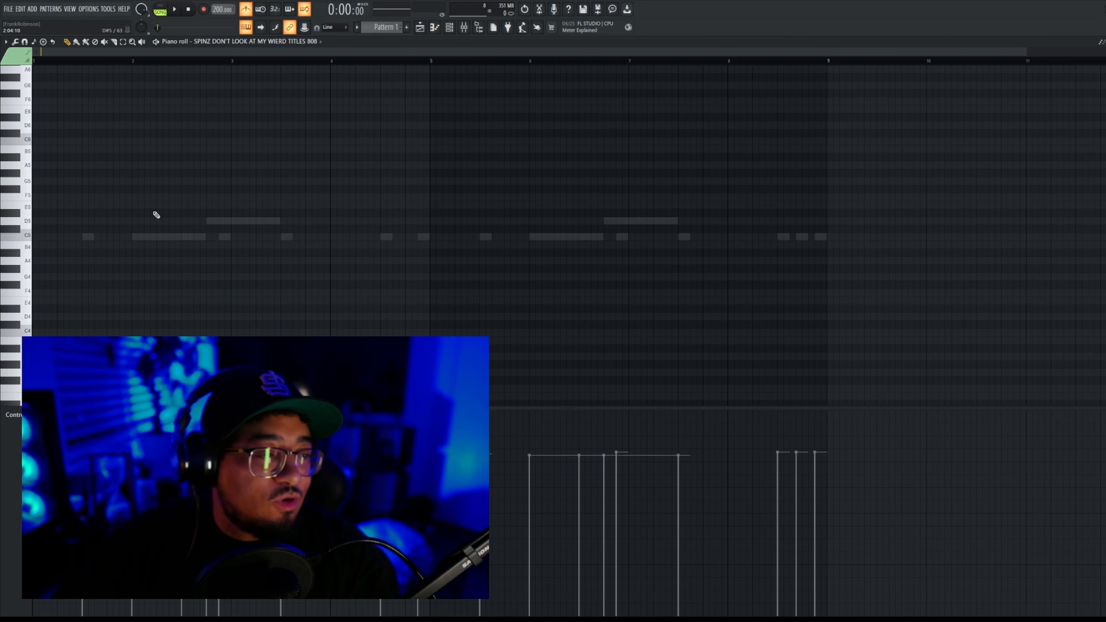
left_click(34, 238)
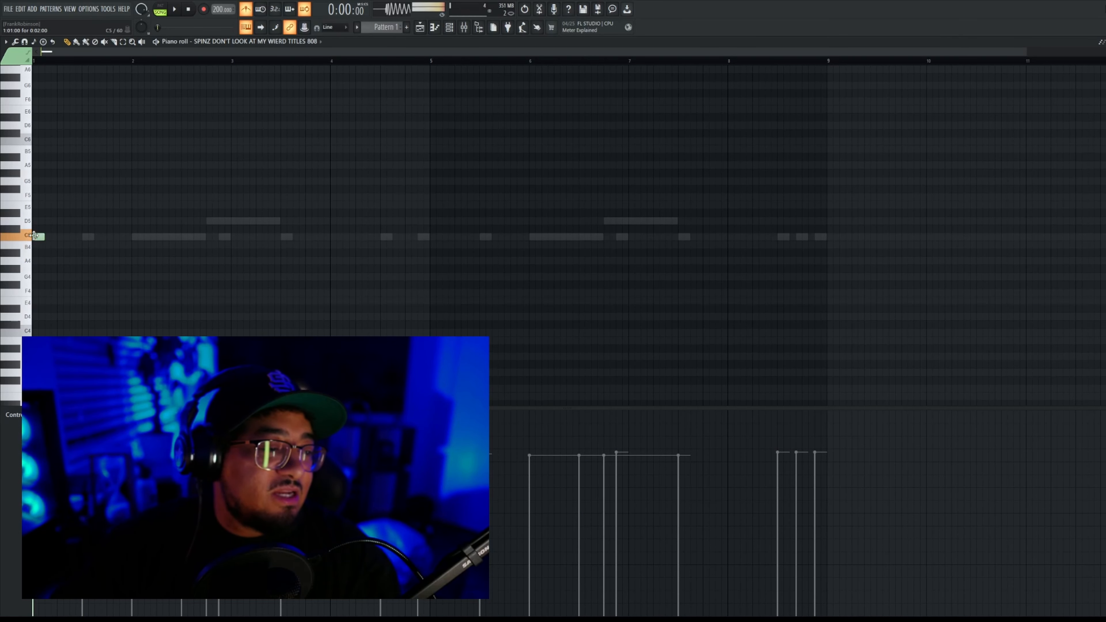
left_click(38, 237)
left_click(38, 237)
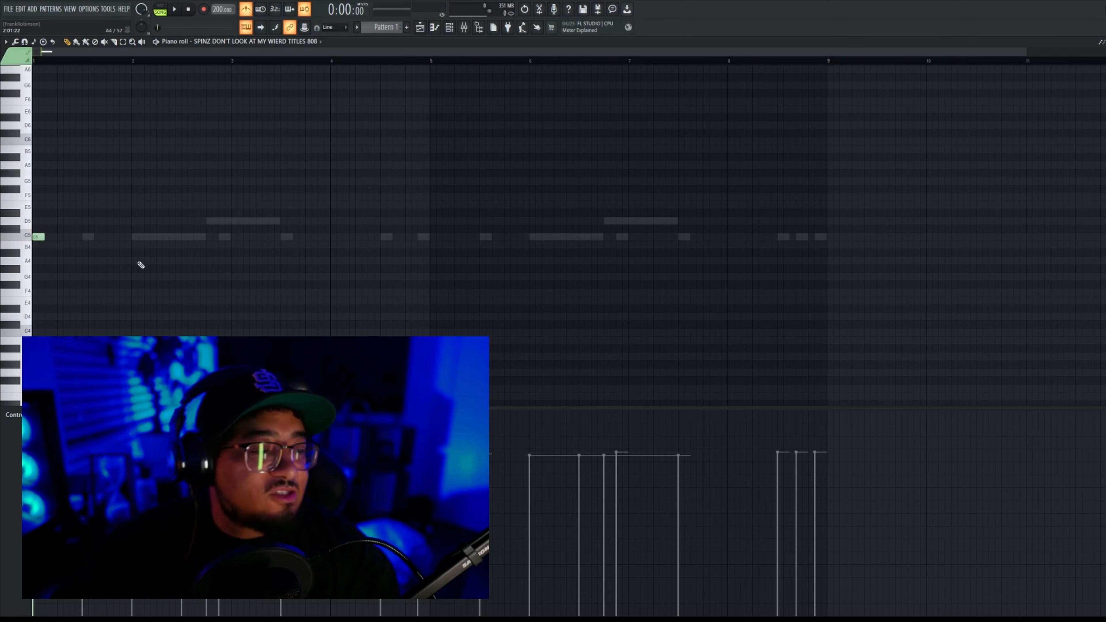
key("space")
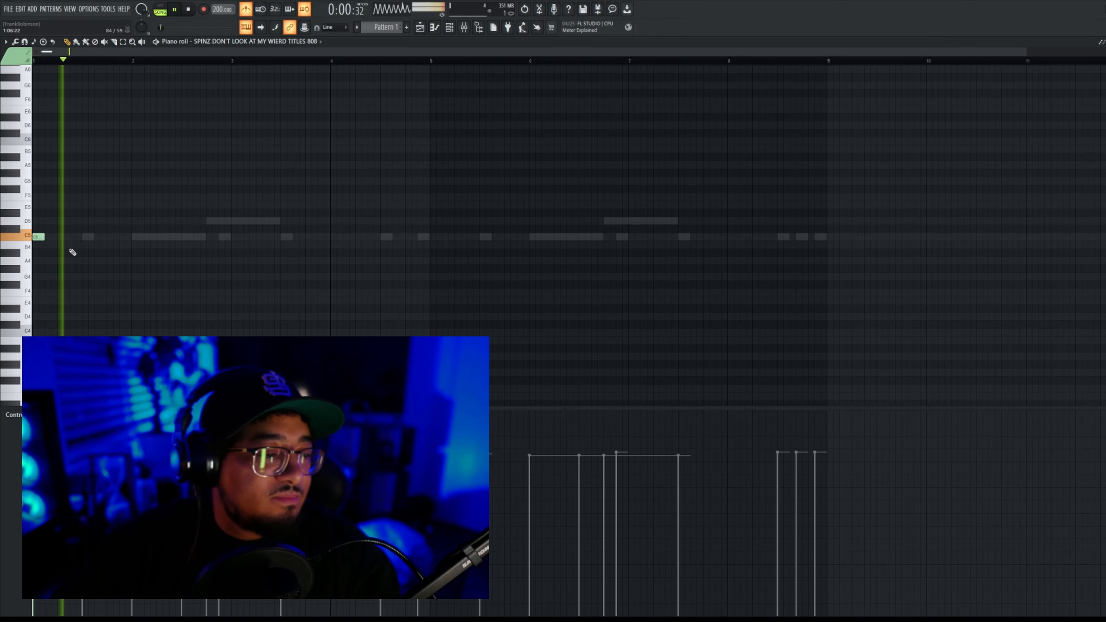
key("space")
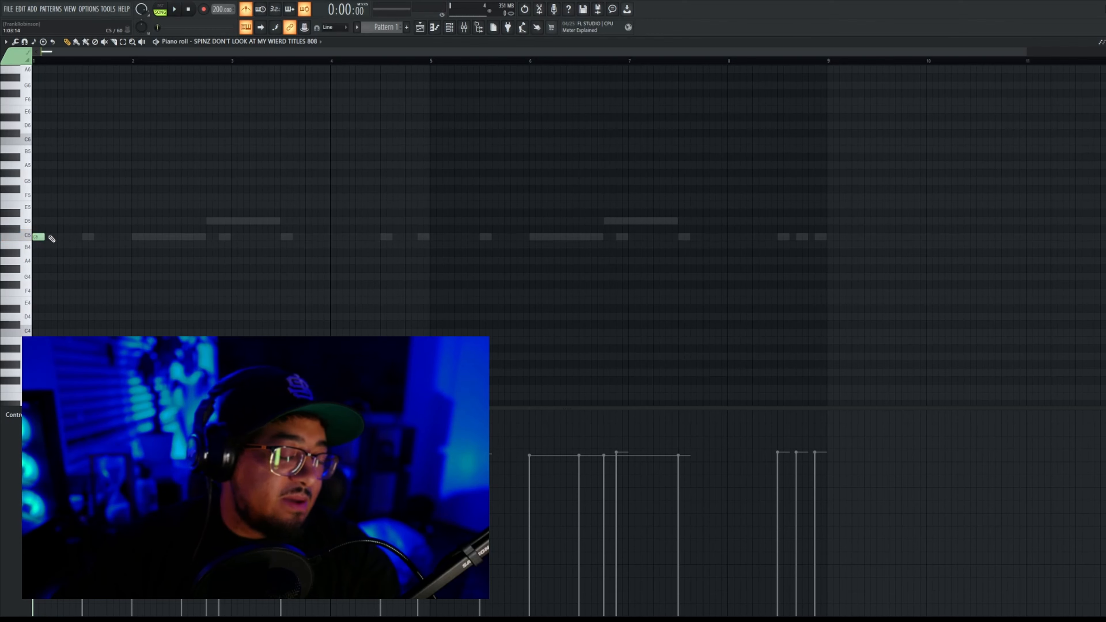
Step: Add two more two-step C5 hits for the 808 at steps 7 and 13 of bar 1, and play them back
left_click(63, 238)
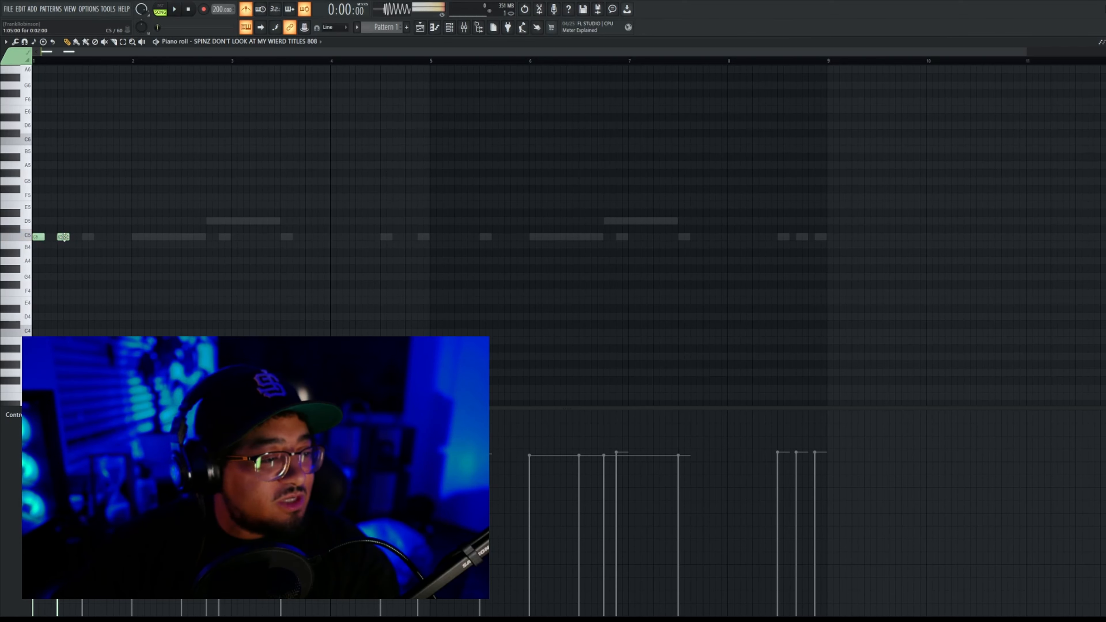
key("space")
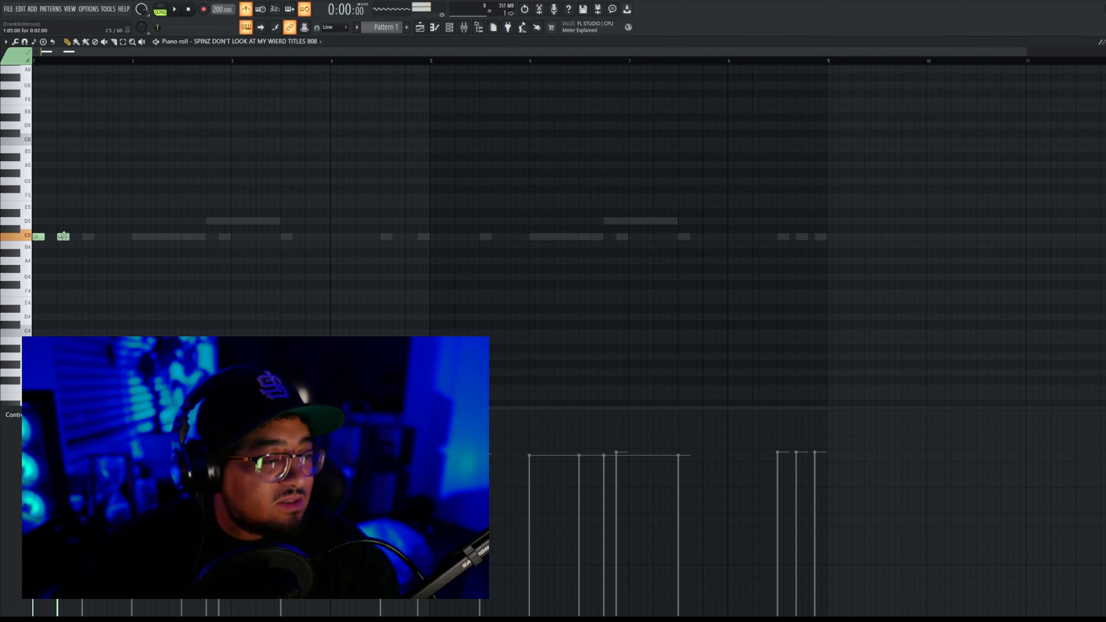
left_click_drag(63, 236, 75, 237)
left_click(109, 238)
key("space")
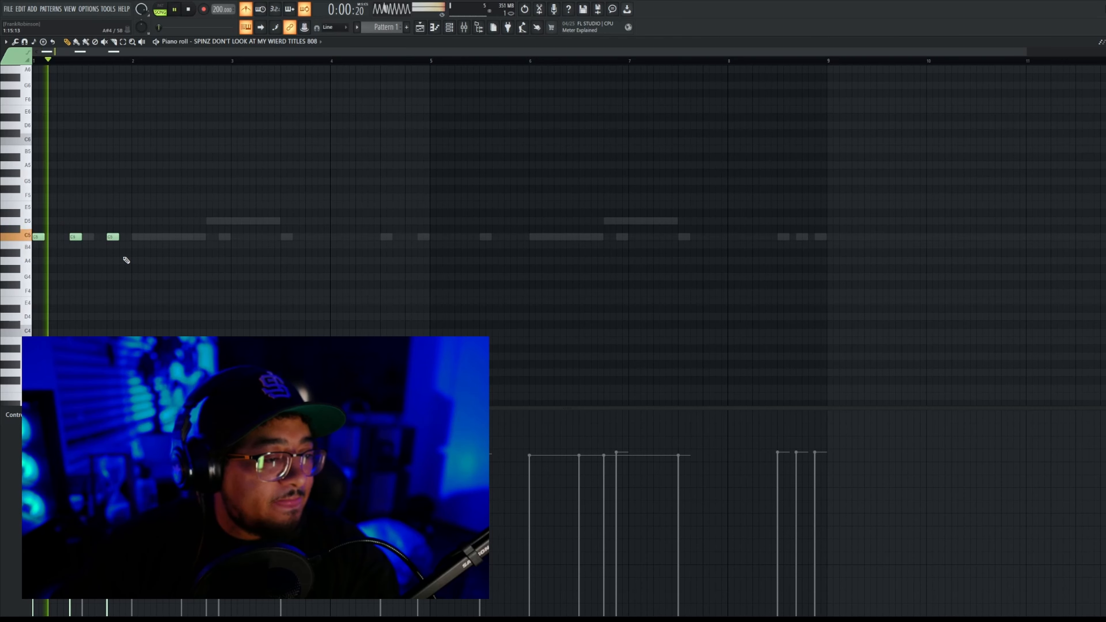
key("space")
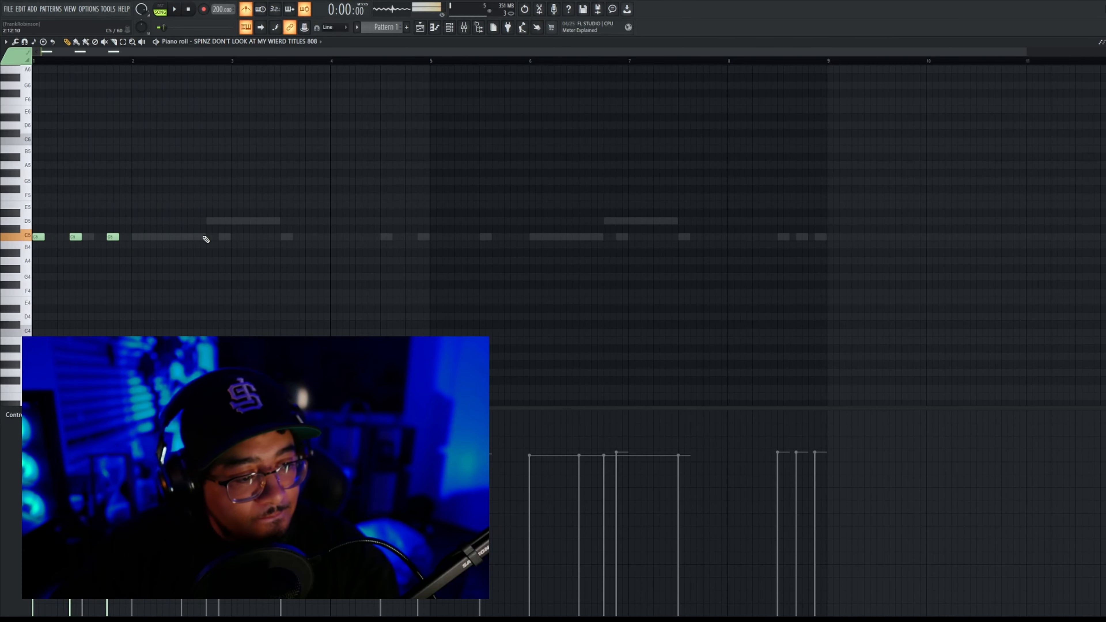
Step: Place C5 hits for the 808 at steps 1, 7 and 13 of bar 3, and play the pattern back
key("space")
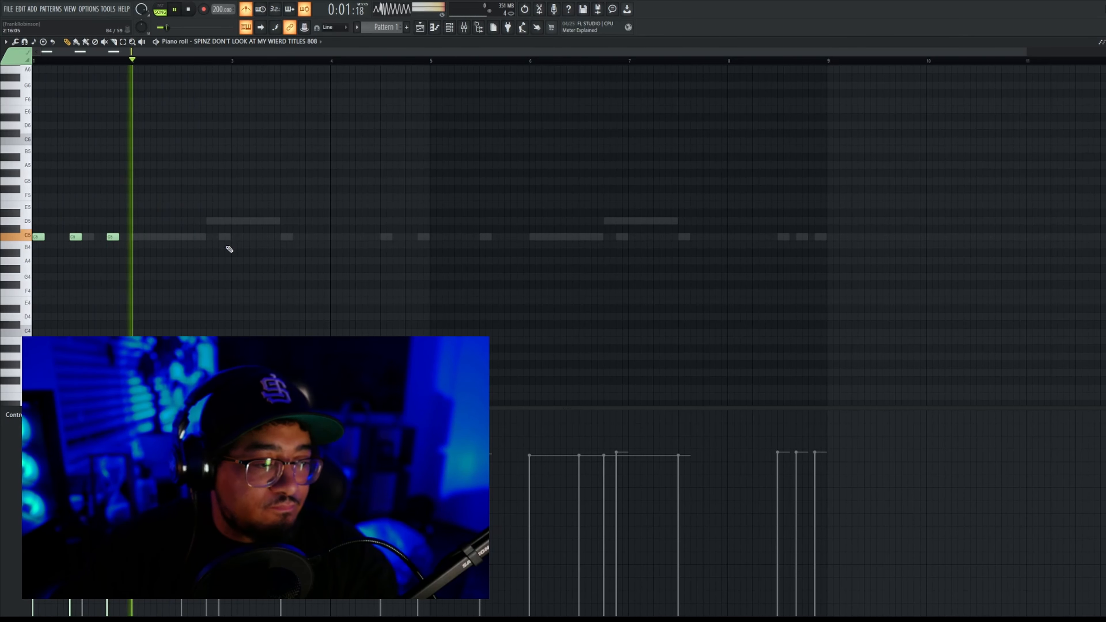
key("space")
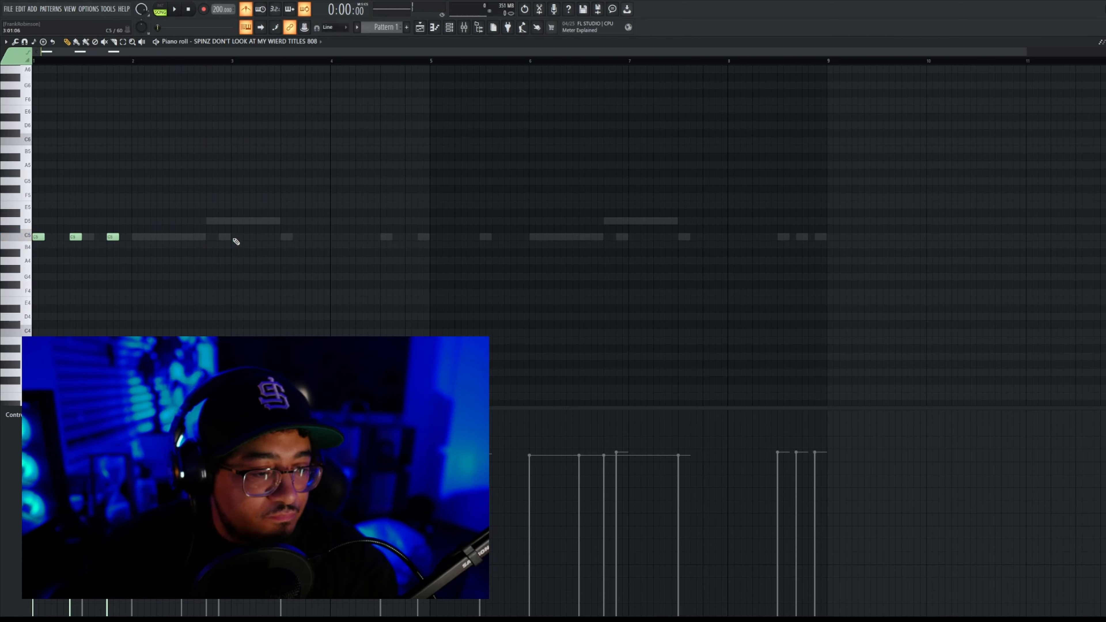
left_click(234, 239)
left_click(271, 239)
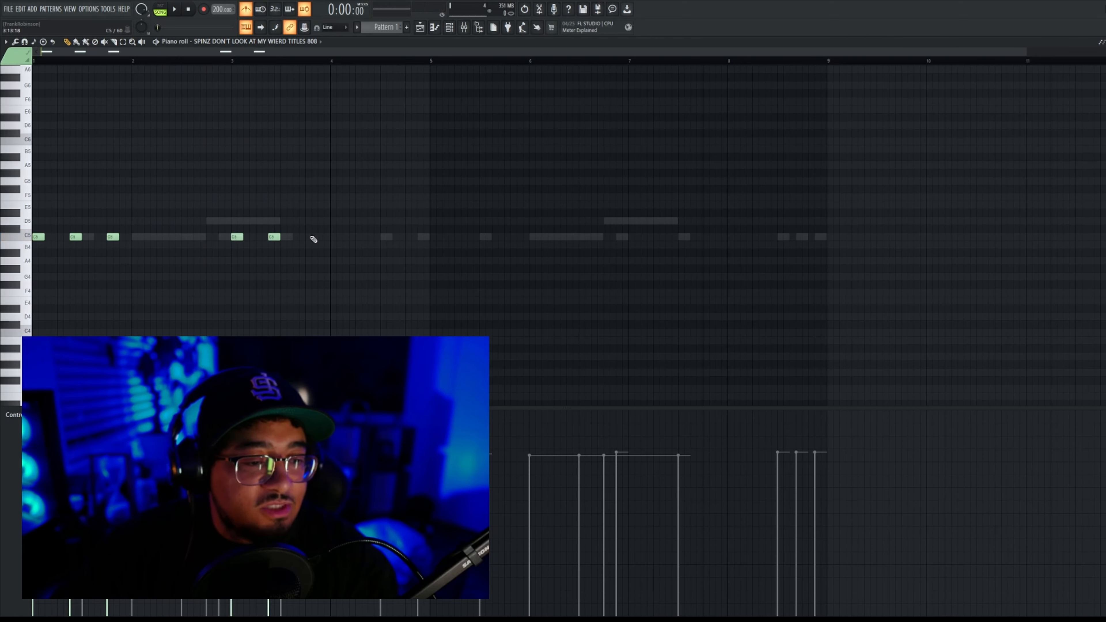
left_click(312, 239)
key("space")
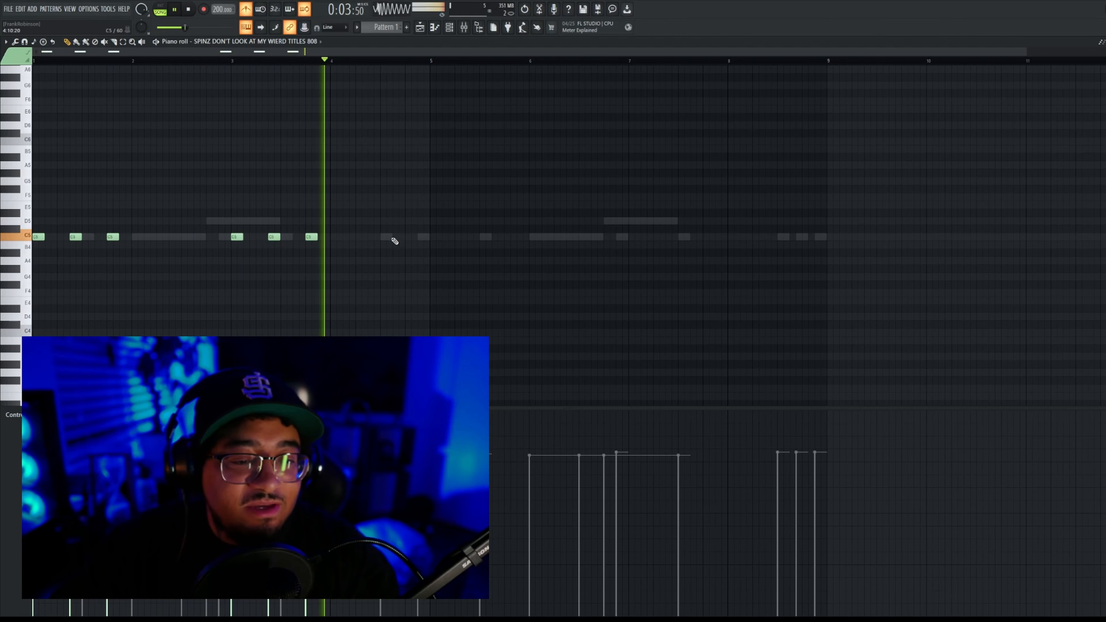
key("space")
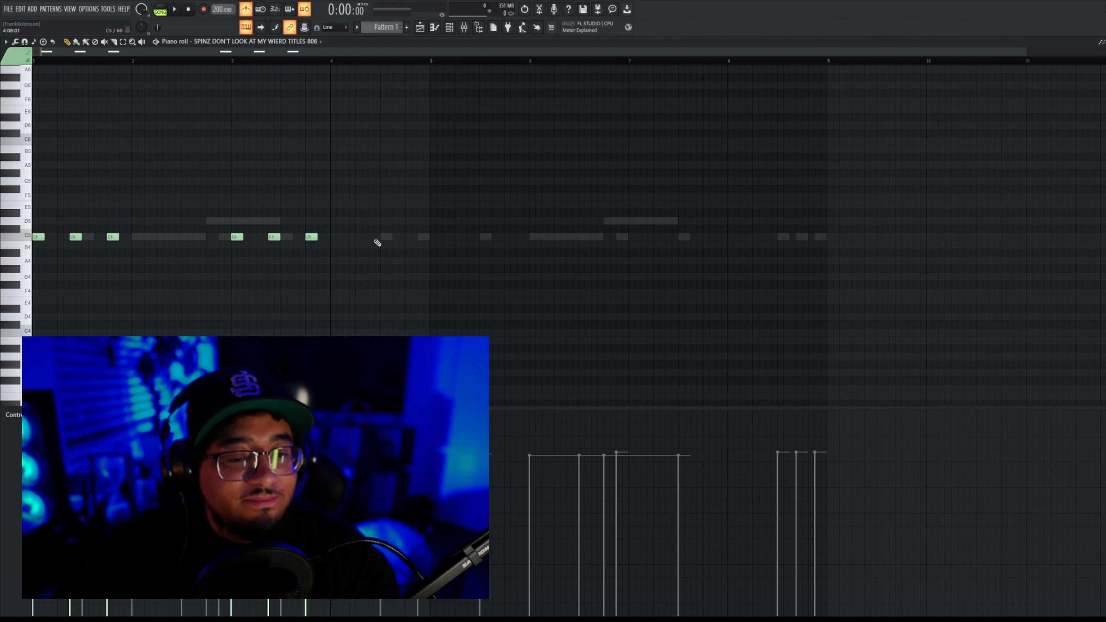
Step: Add a two-step C5 hit for the 808 in bar 4, settle it on step 5, and play it back
left_click(371, 238)
key("space")
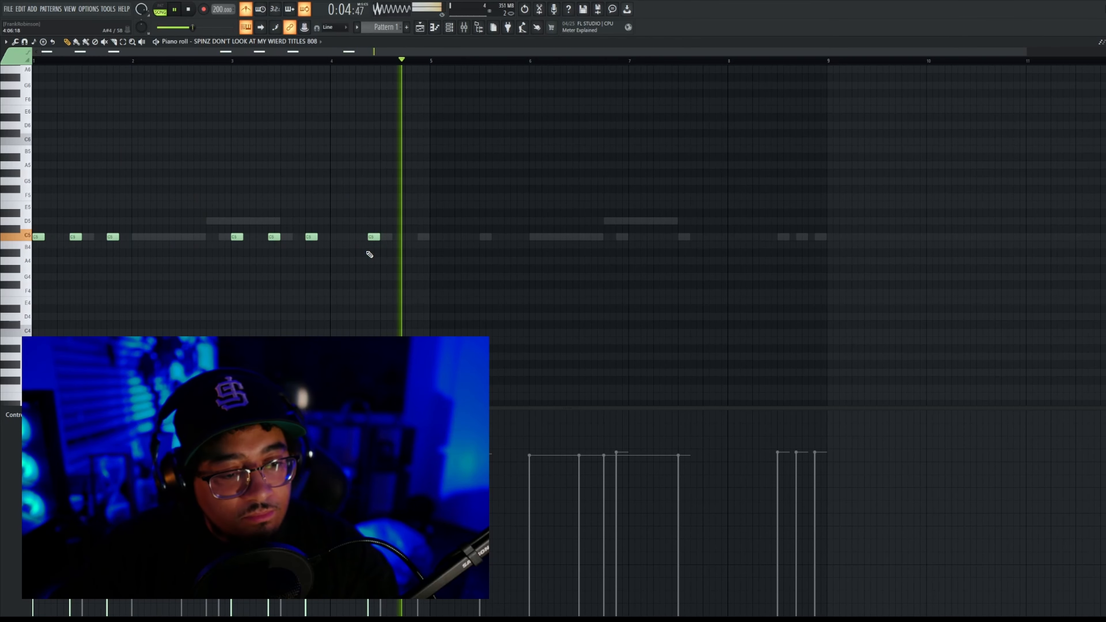
key("space")
left_click_drag(374, 236, 360, 235)
key("space")
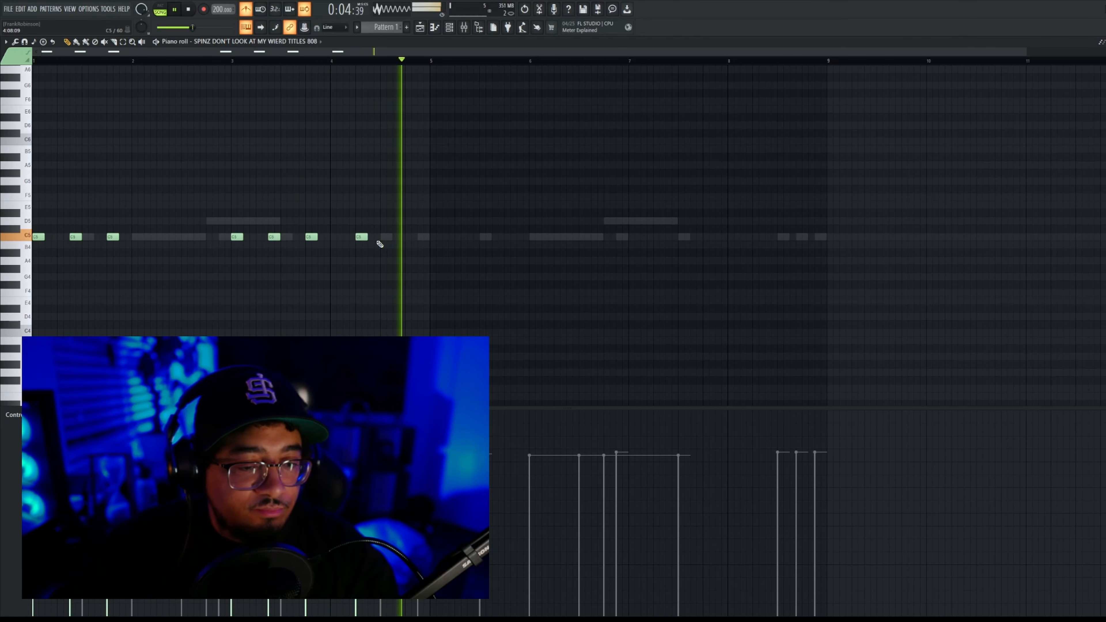
key("space")
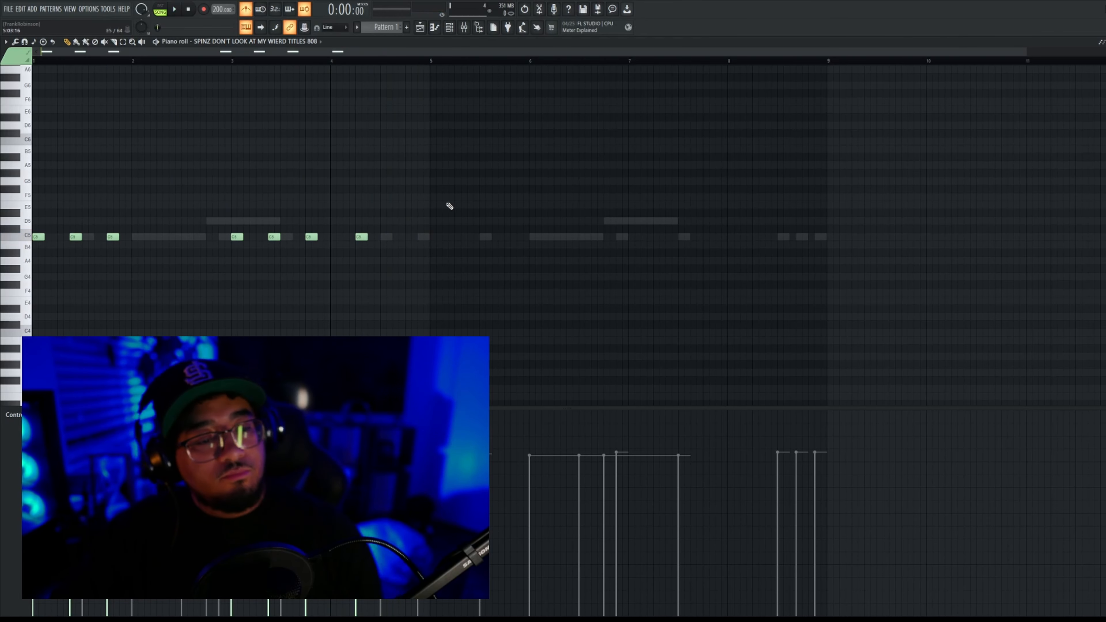
Step: Copy all the 808 notes and paste them into the Waka Kick - 1 (1) channel's piano roll at bar 1
left_click_drag(447, 202, 6, 348)
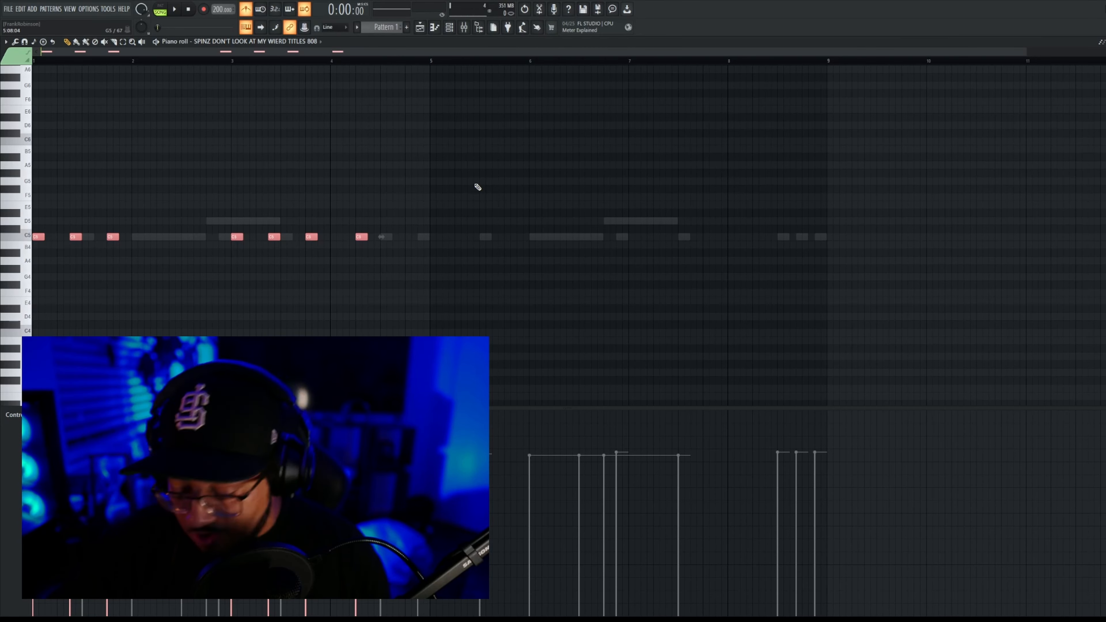
left_click_drag(474, 177, 17, 353)
left_click_drag(415, 178, 2, 365)
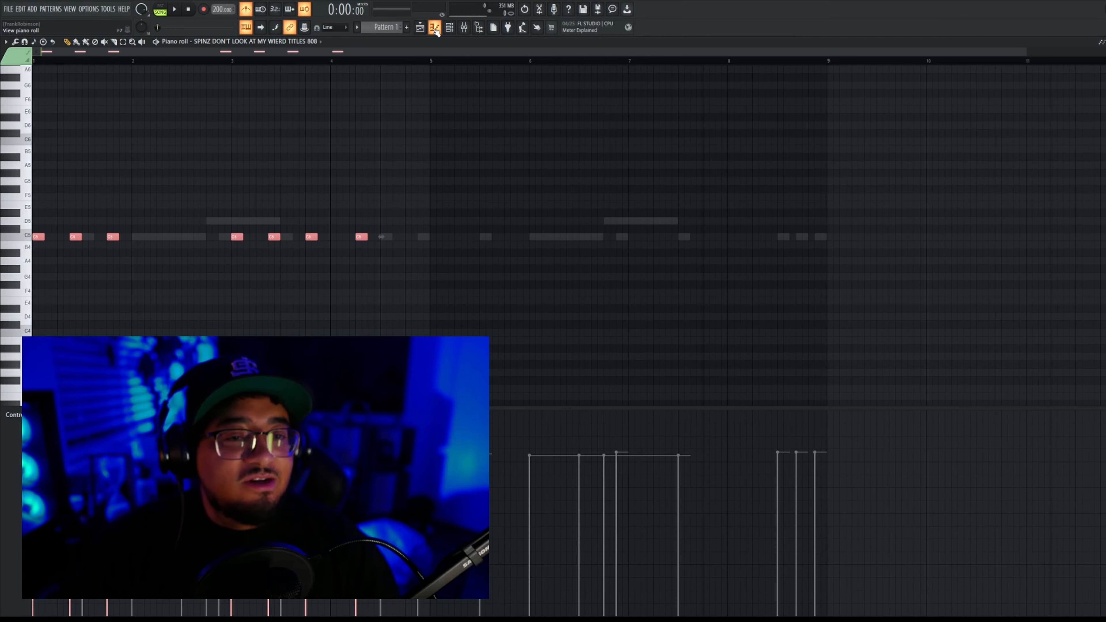
left_click(447, 30)
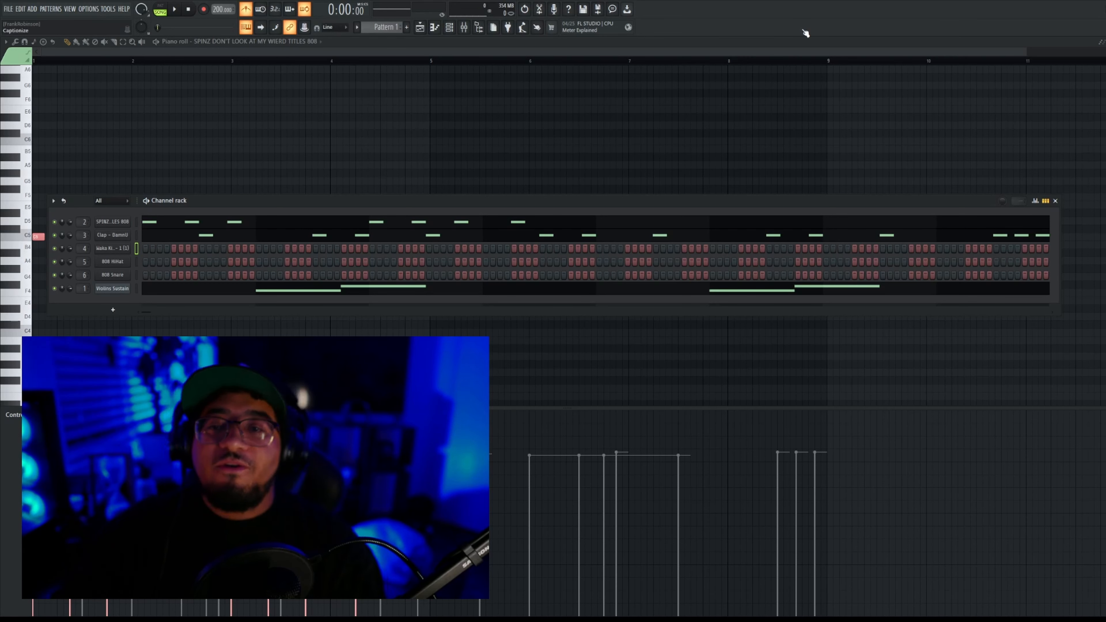
left_click(114, 249)
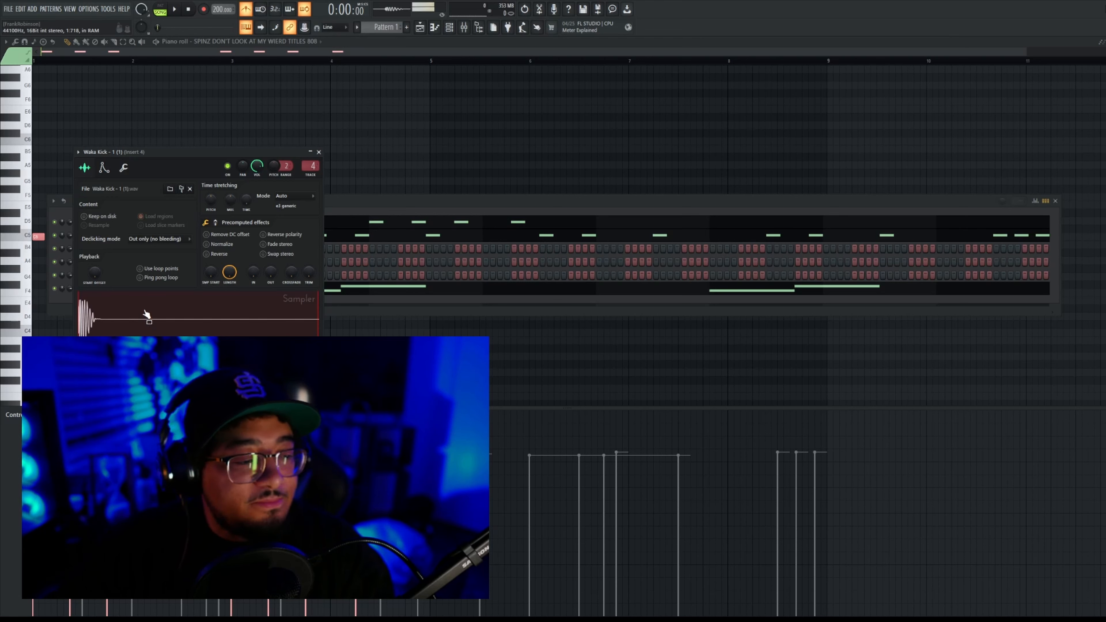
left_click(319, 152)
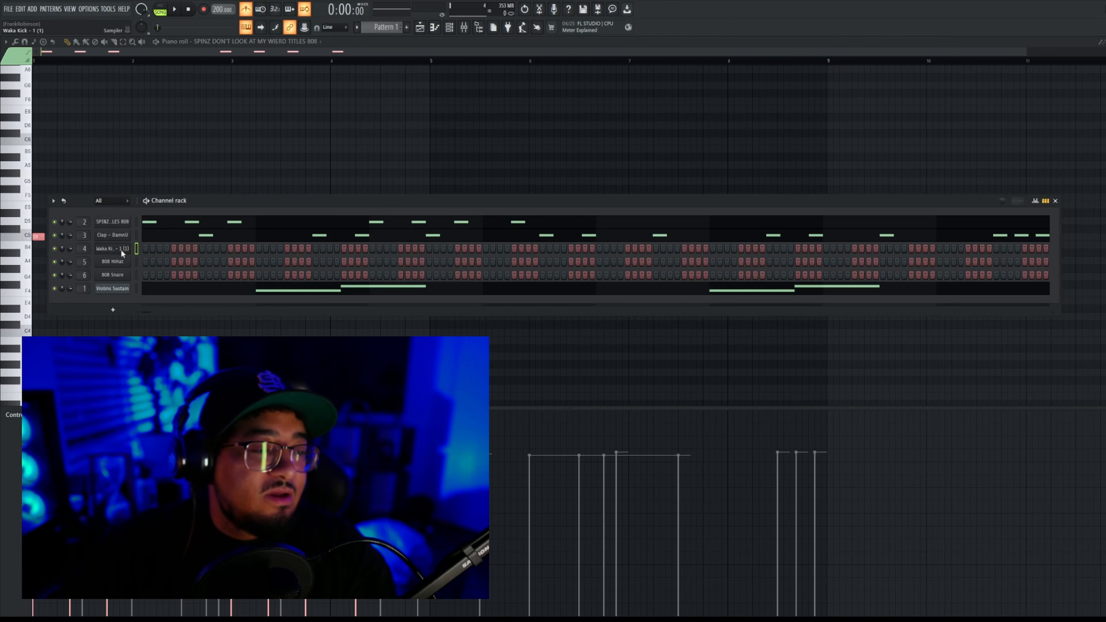
key("F7")
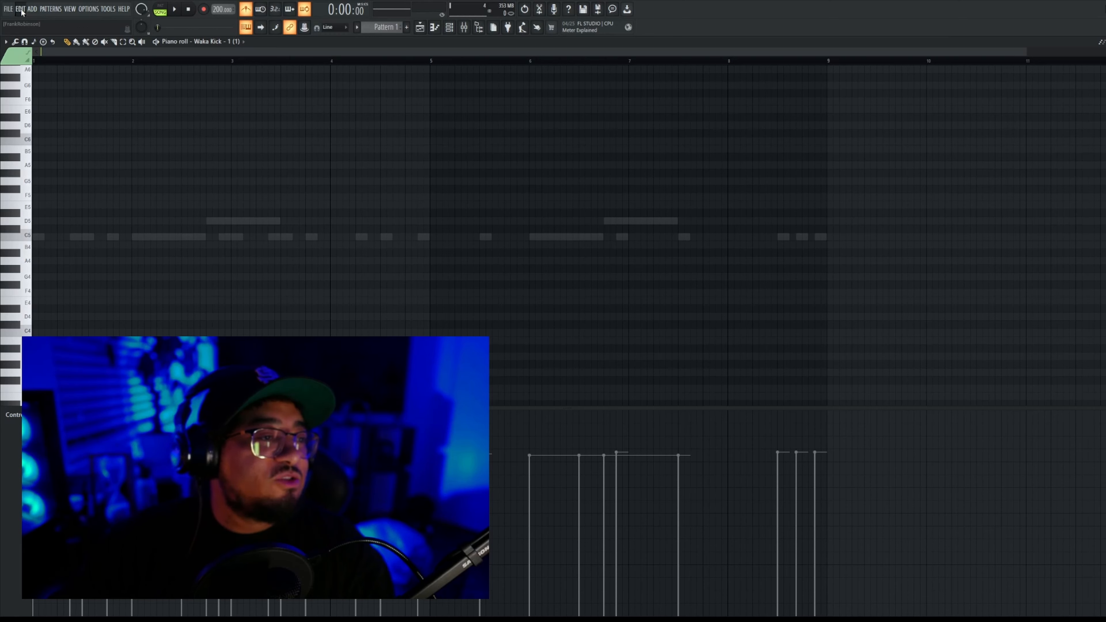
key("ctrl+v")
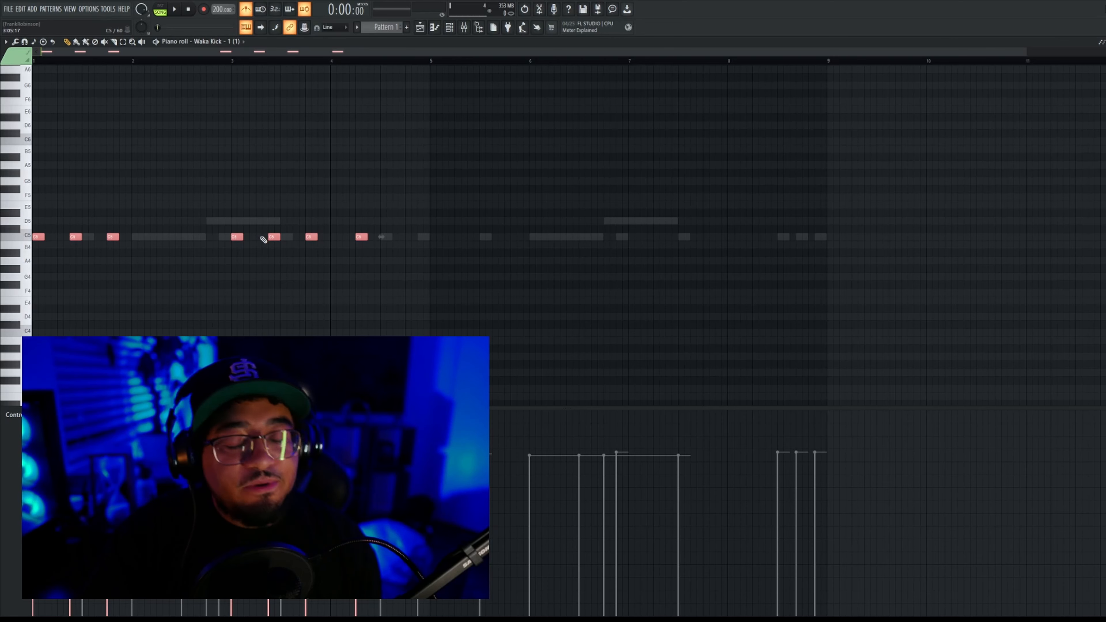
Step: Duplicate the four-bar kick pattern, align the copy to the start of bar 5, and play it back
key("ctrl+b")
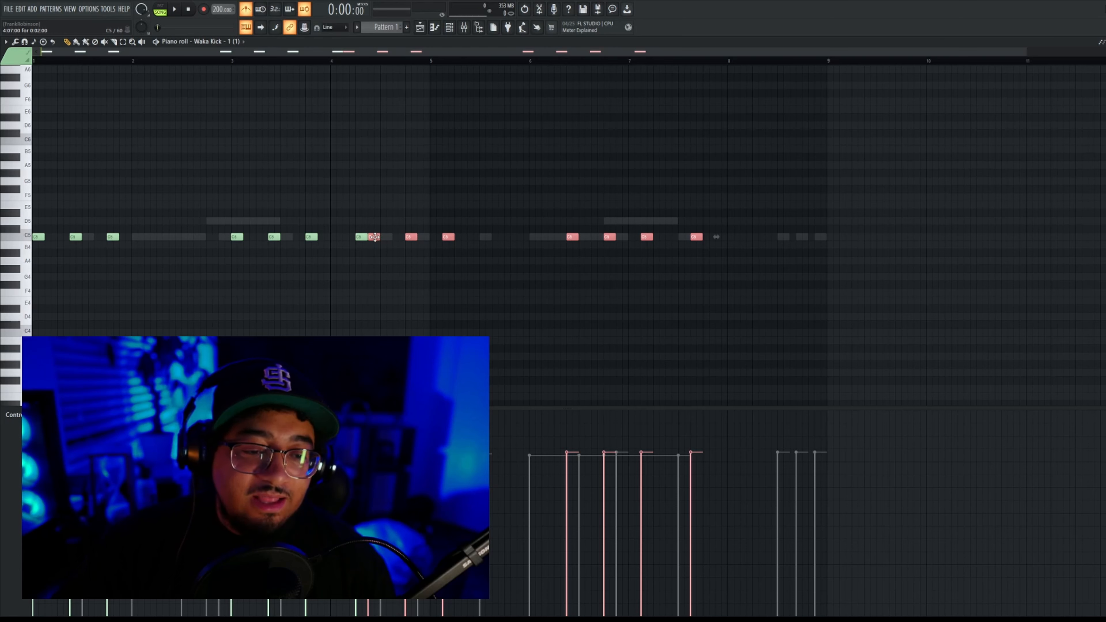
left_click_drag(375, 237, 436, 238)
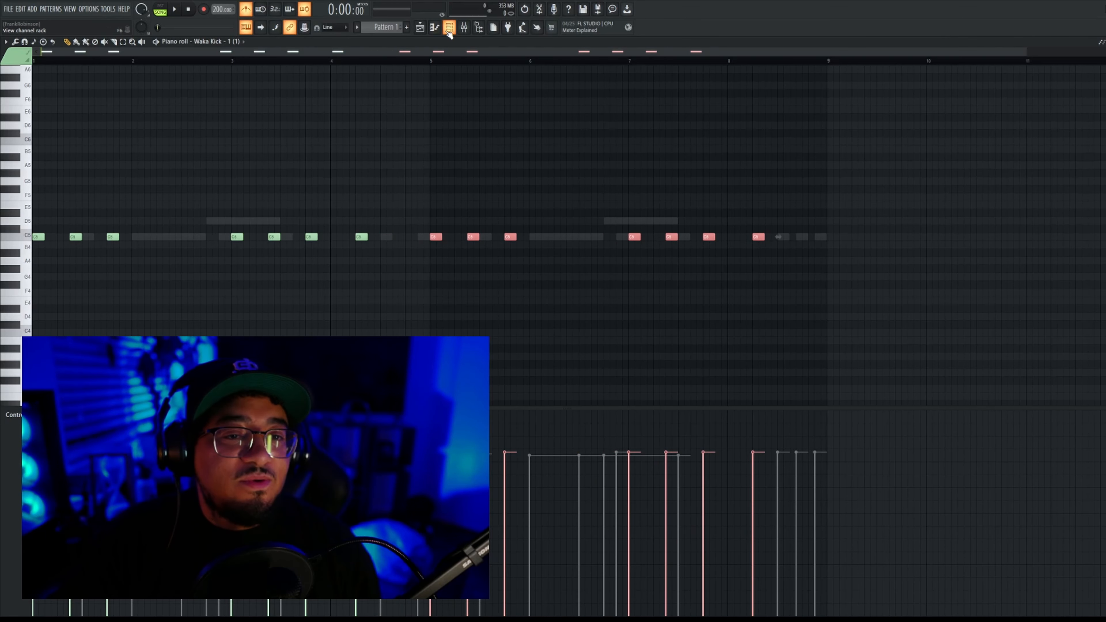
key("space")
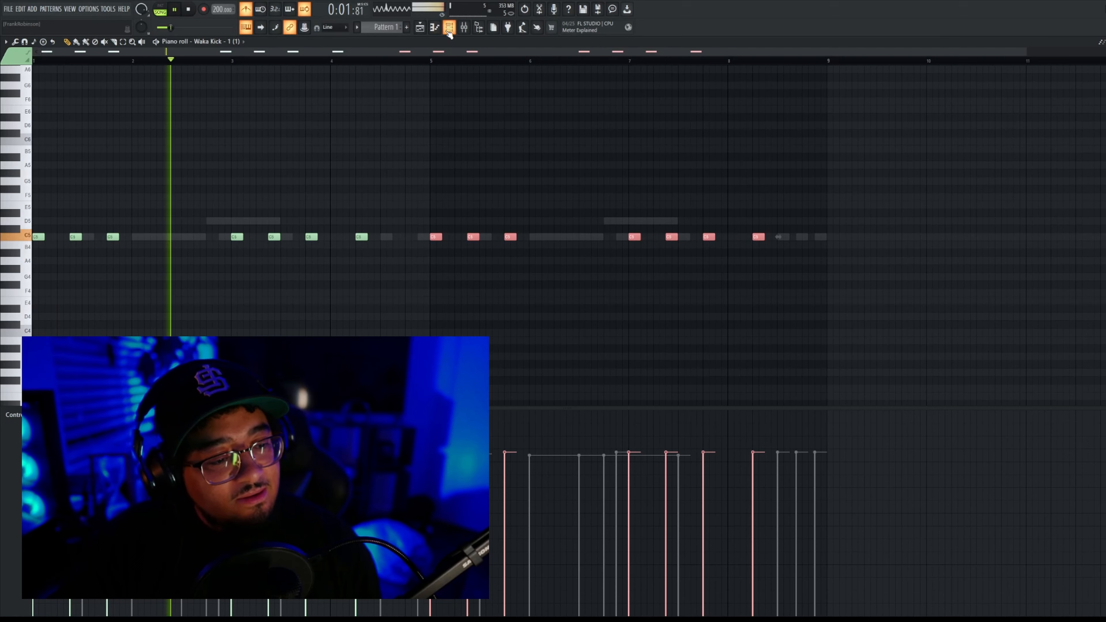
key("space")
key("space")
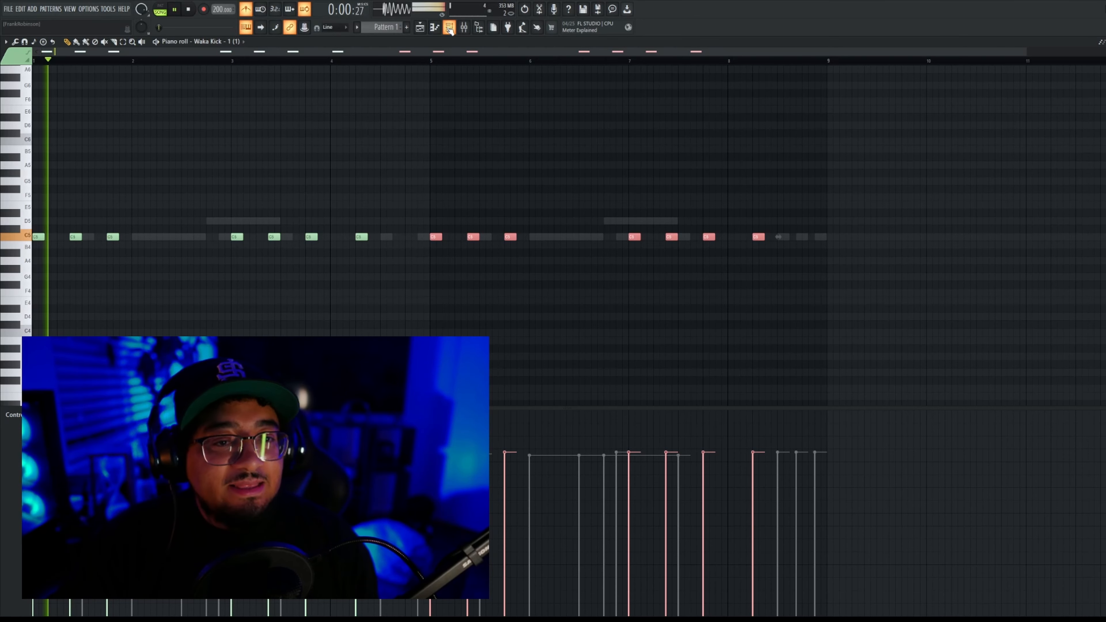
key("space")
Step: Reopen the SPINZ 808 channel's piano roll, select its notes and duplicate the four-bar phrase into bars 5 to 8
left_click(453, 29)
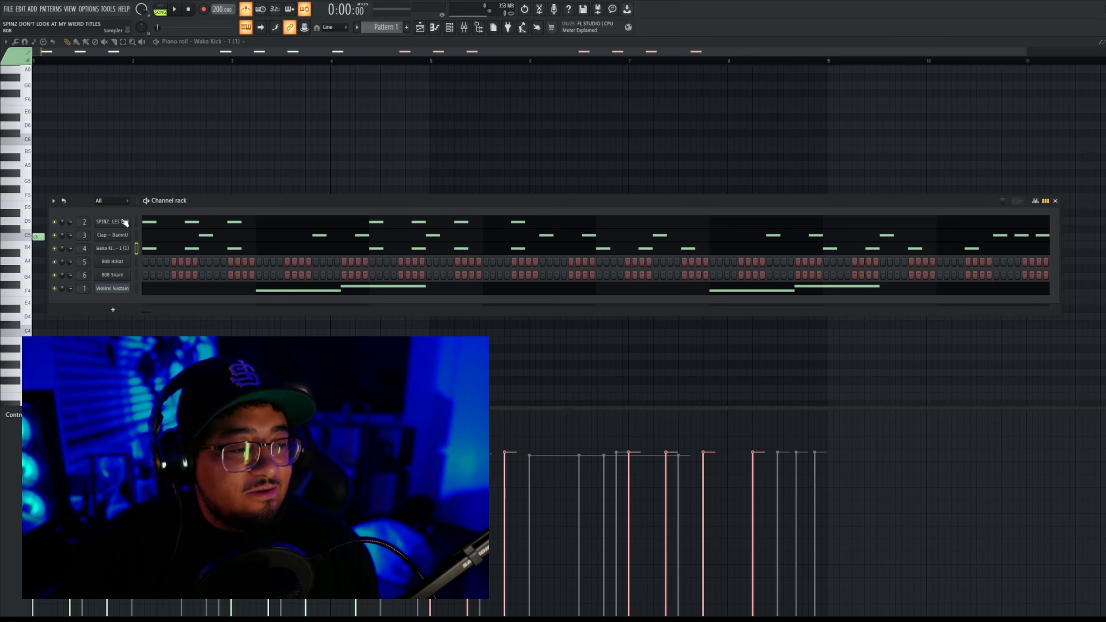
left_click(165, 223)
left_click_drag(536, 157, 29, 407)
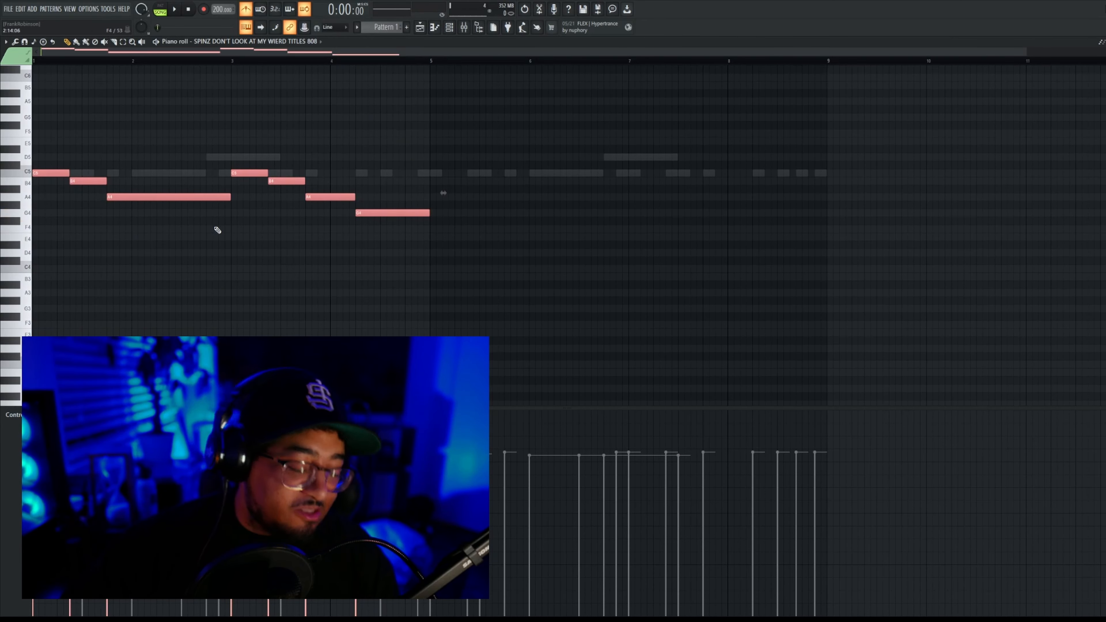
scroll(247, 279, "up", 4)
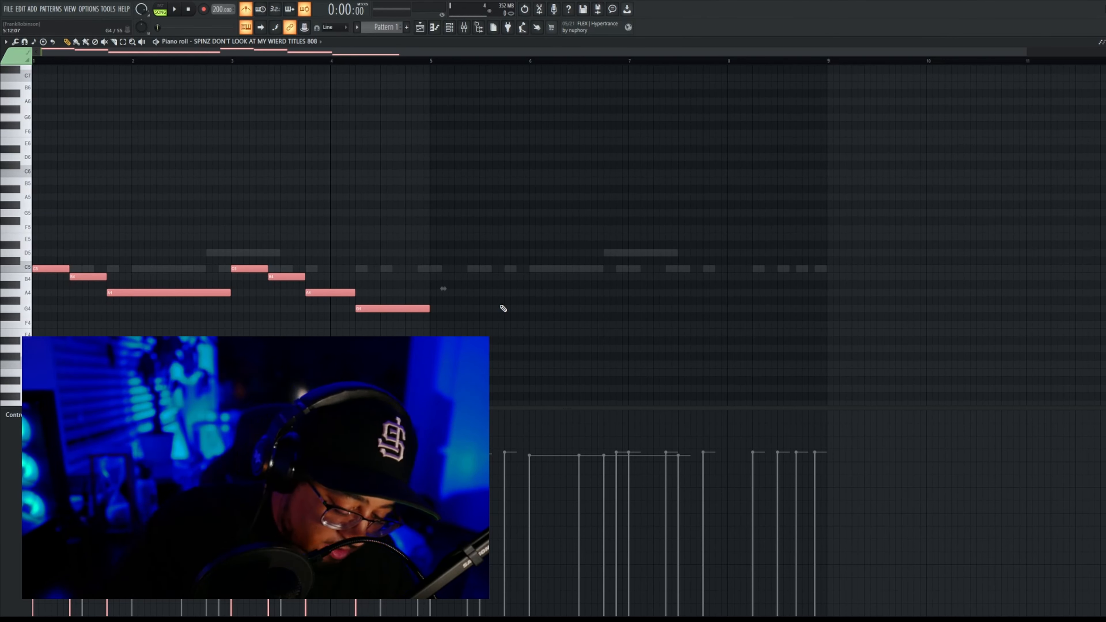
key("ctrl+b")
key("space")
key("space")
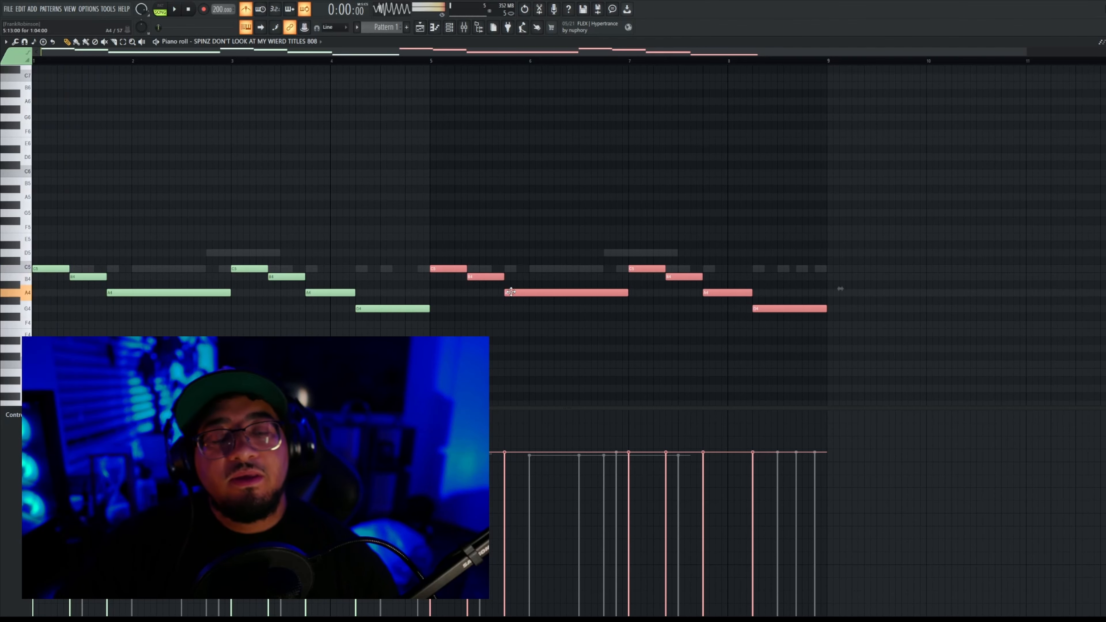
left_click(948, 165)
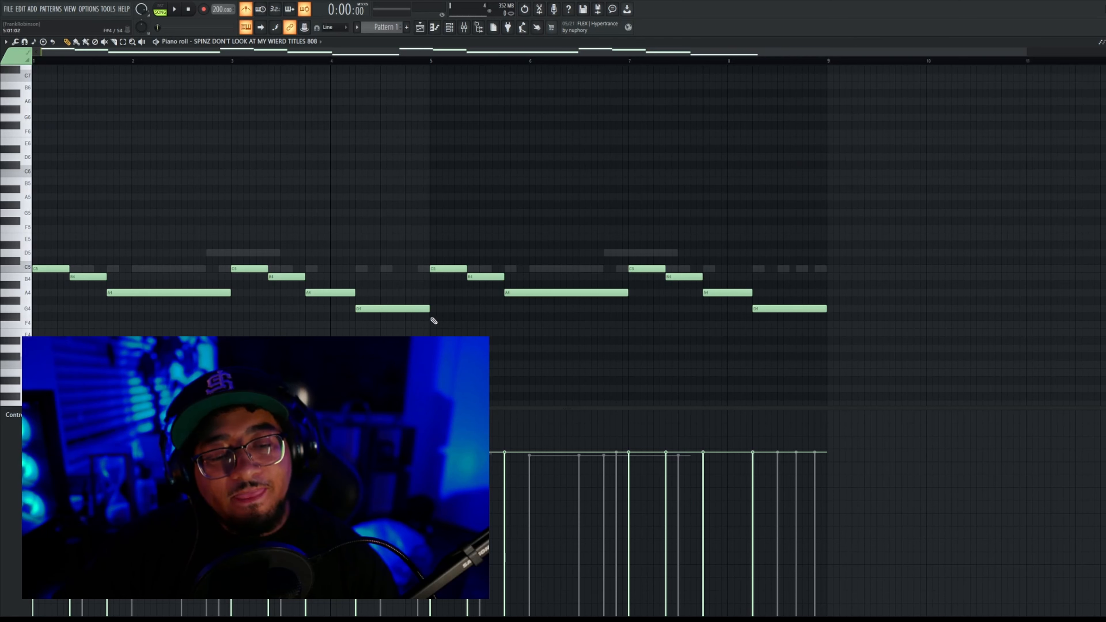
left_click_drag(430, 308, 406, 309)
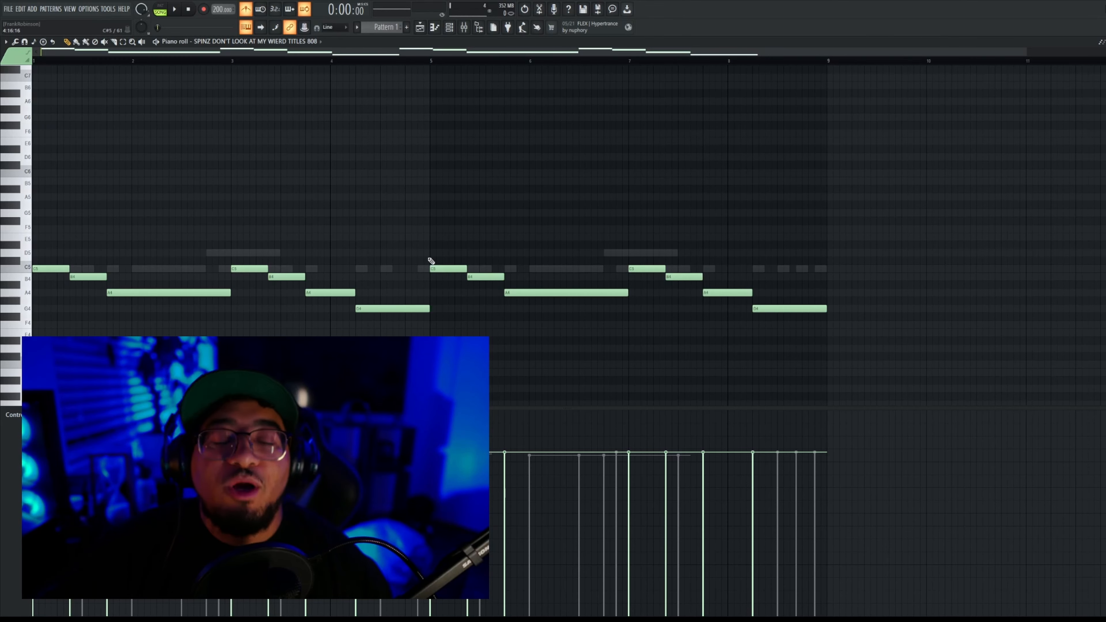
key("space")
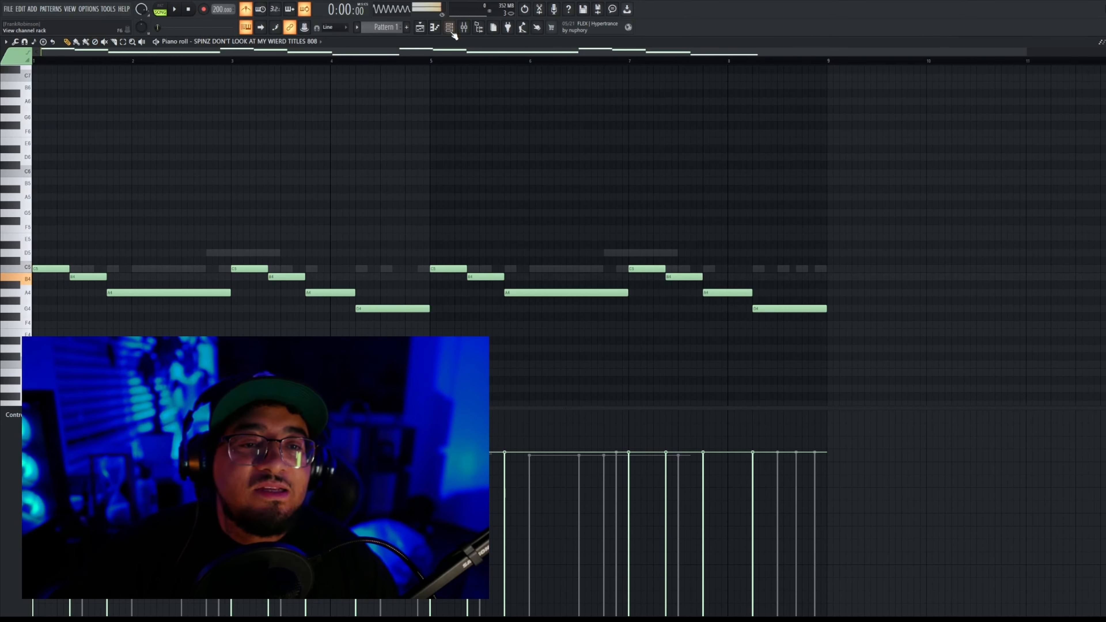
Step: Fill the 808 HiHat channel with a hit every two steps and open its notes in the piano roll
left_click(449, 28)
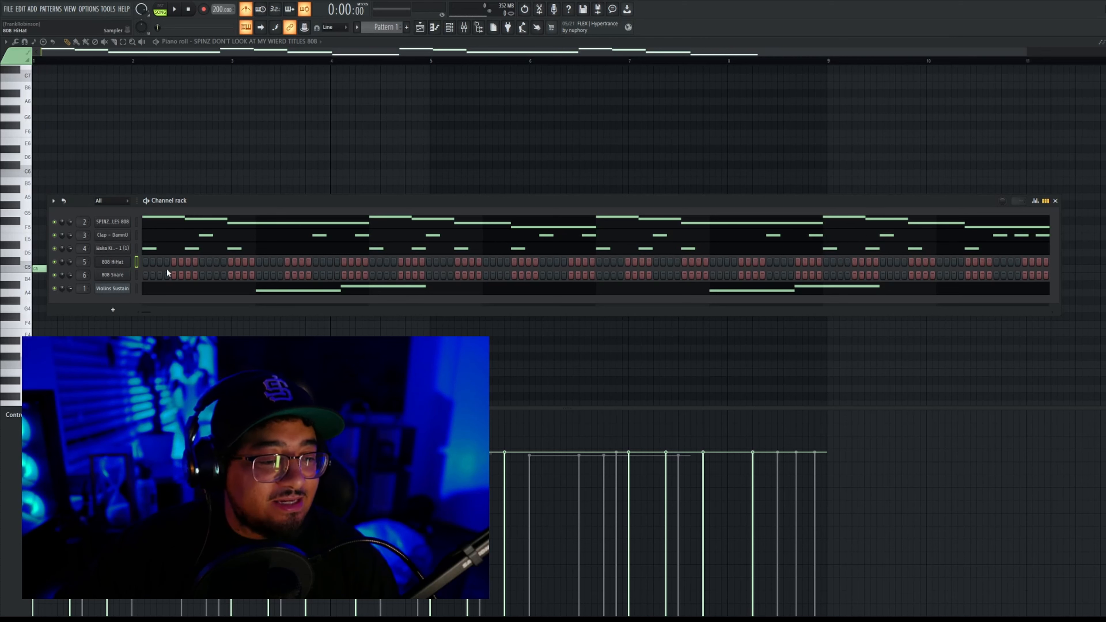
left_click(254, 291)
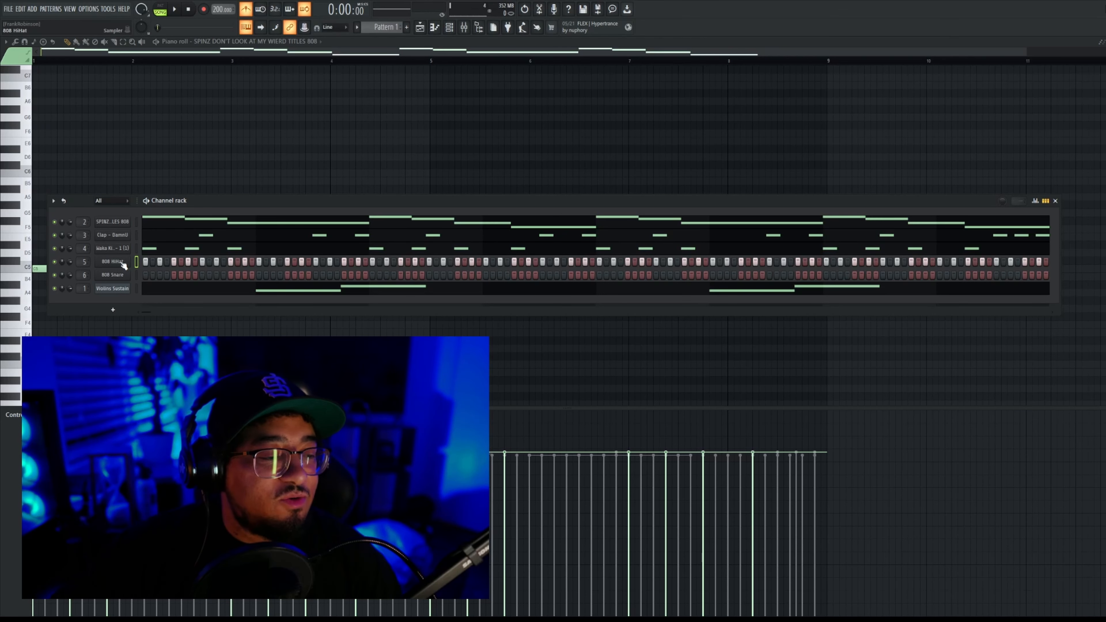
left_click(137, 262)
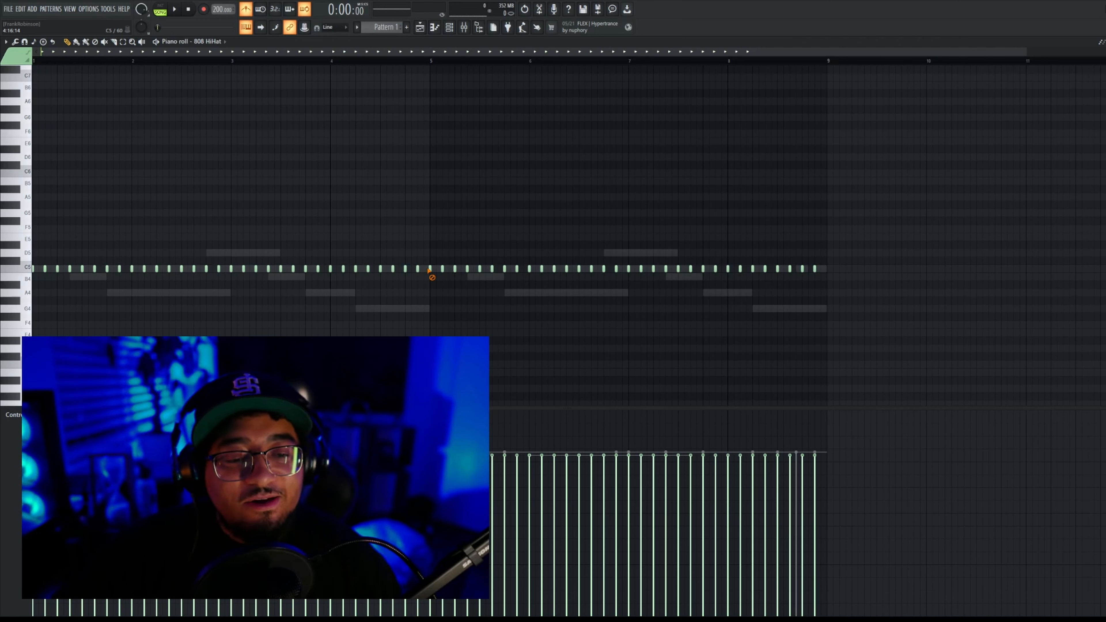
Step: Delete the hi-hat hits in bars 5 to 8 and play back the remaining ones
left_click_drag(429, 270, 828, 274)
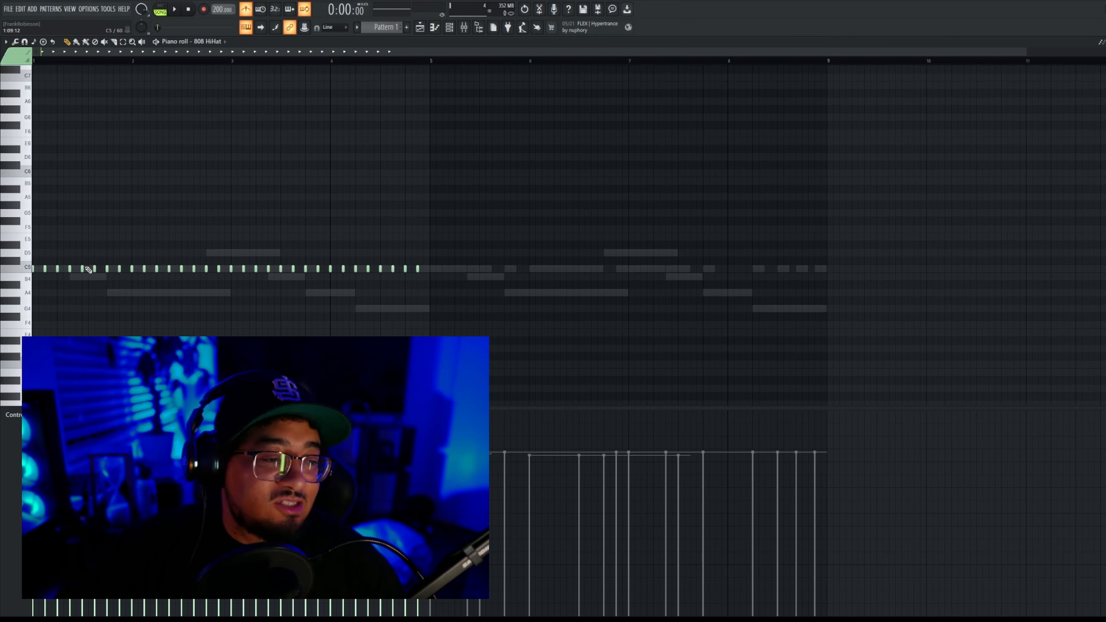
key("space")
key("space")
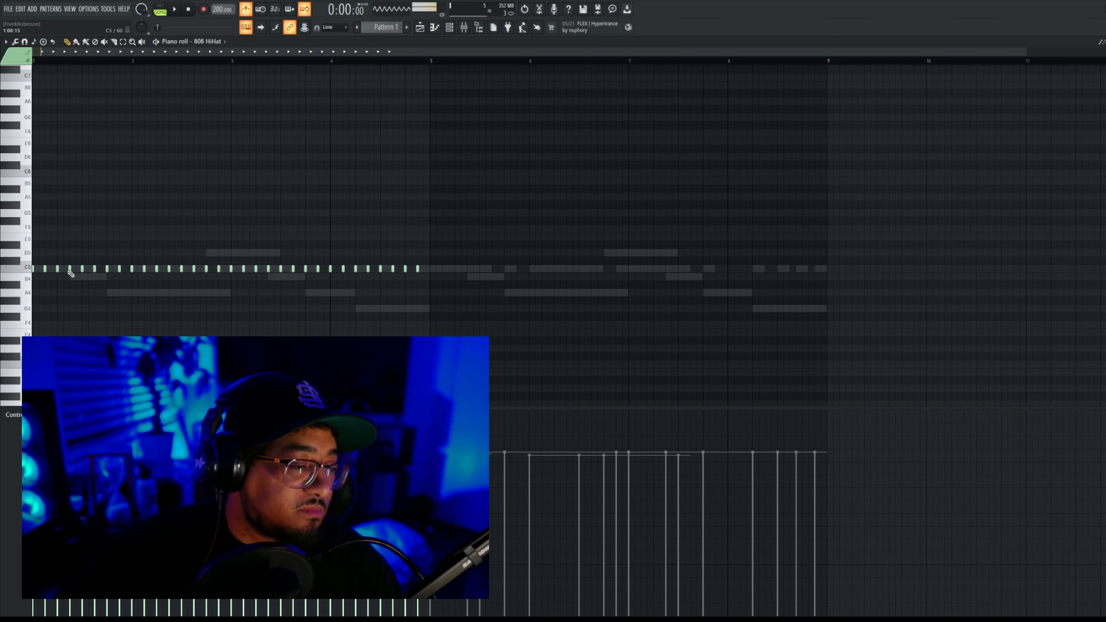
Step: Add extra C5 hi-hat hits at step 6 of bar 1, step 14 of bar 2, and steps 6, 14 and 16 of bar 4
left_click(65, 269)
key("space")
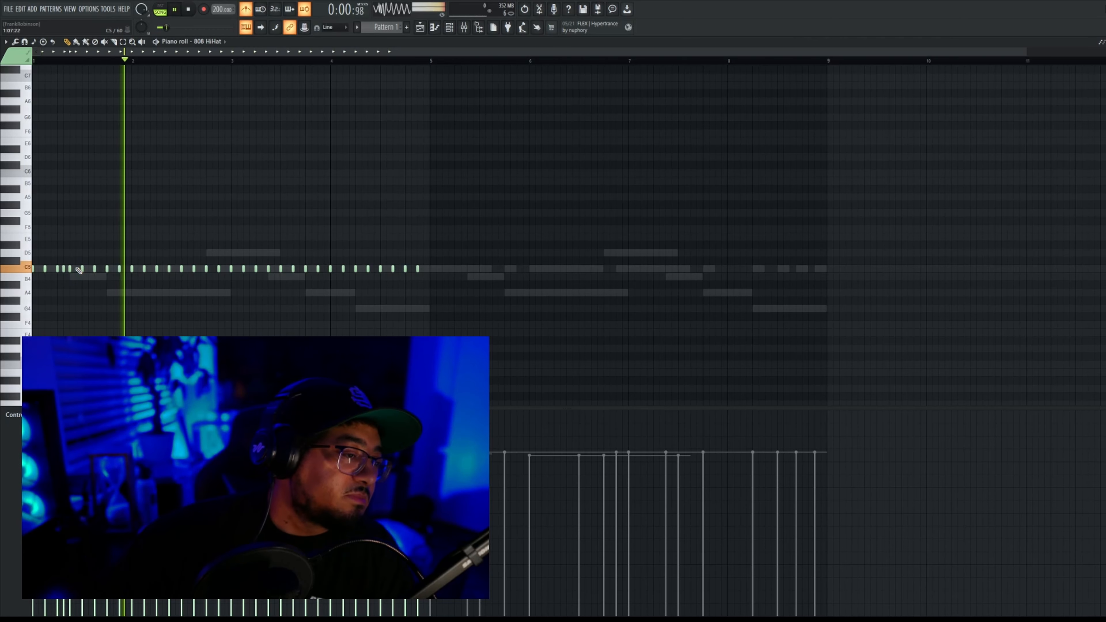
left_click(213, 268)
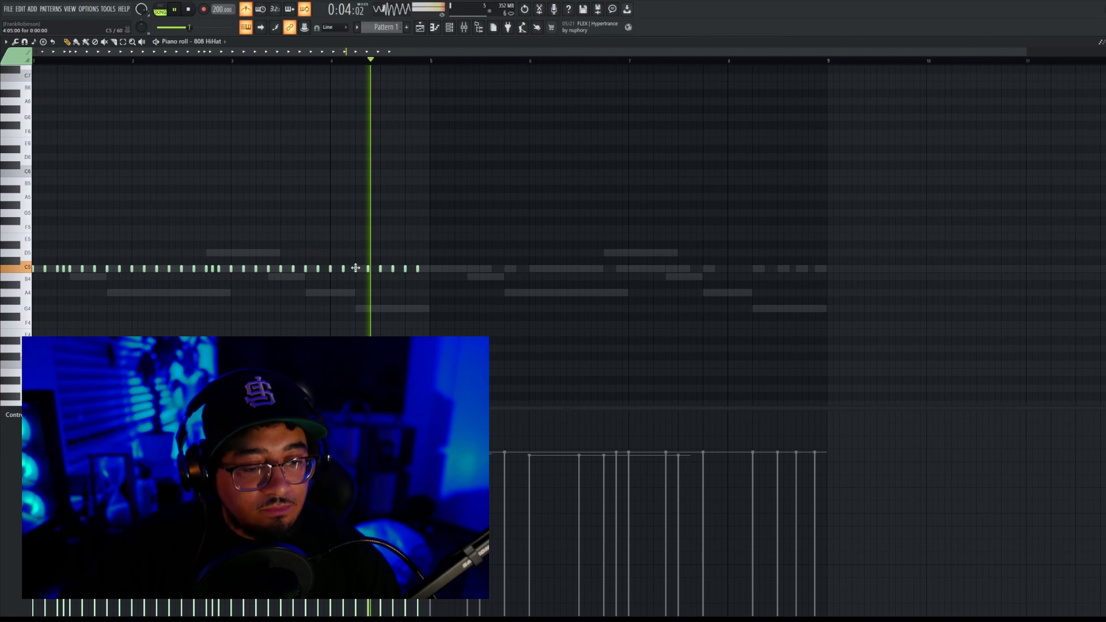
key("space")
left_click(411, 269)
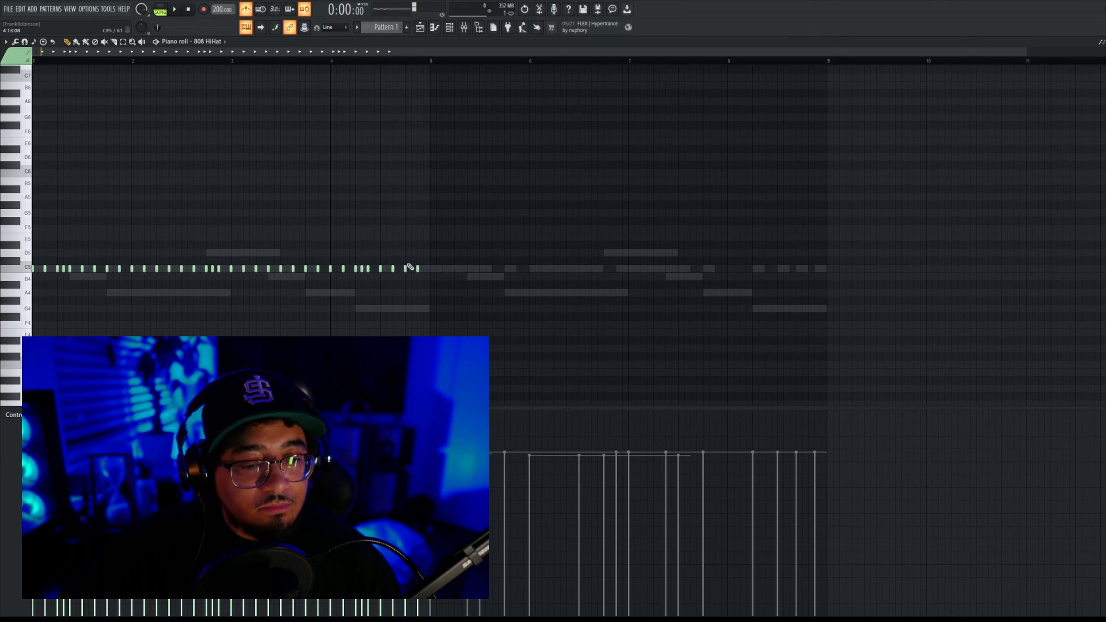
left_click(424, 268)
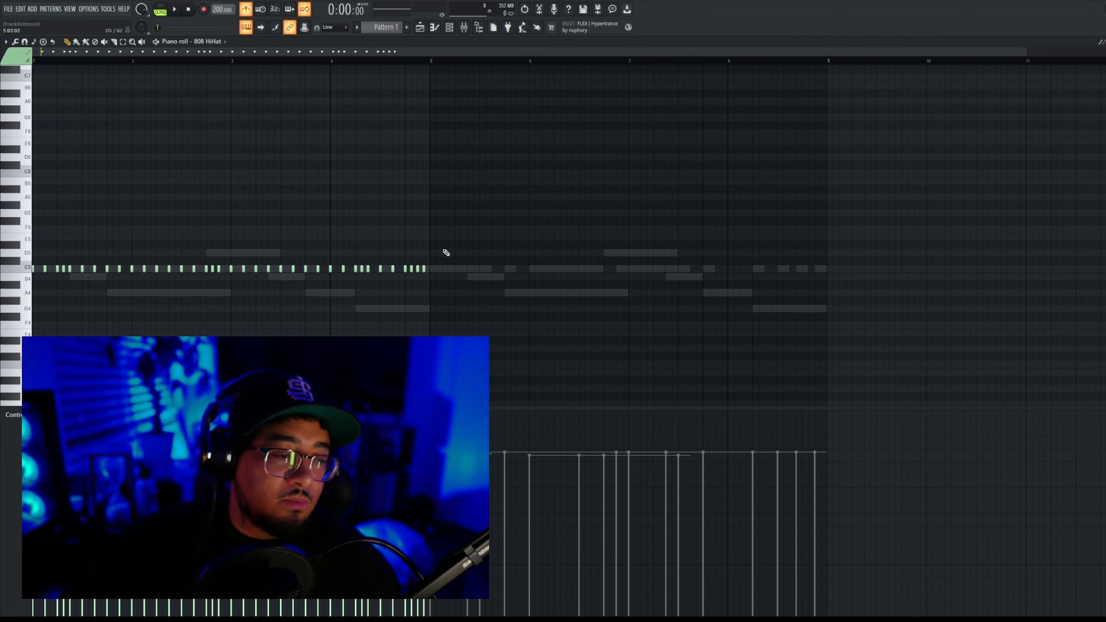
Step: Play back the four-bar hi-hat phrase, select all its hits and duplicate them into bars 5 to 8
key("space")
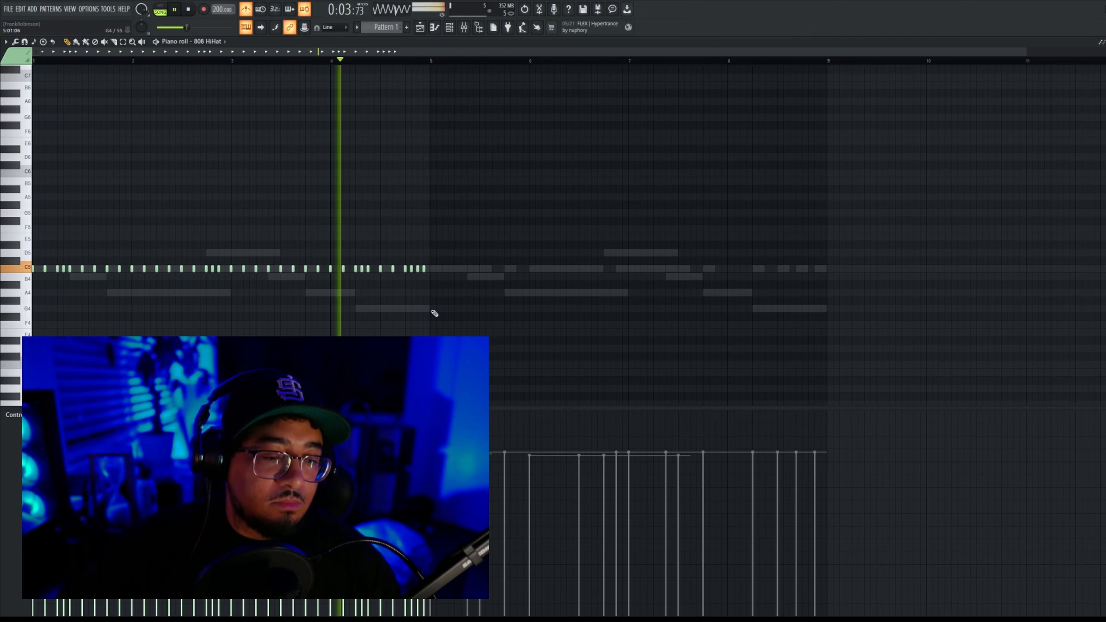
key("space")
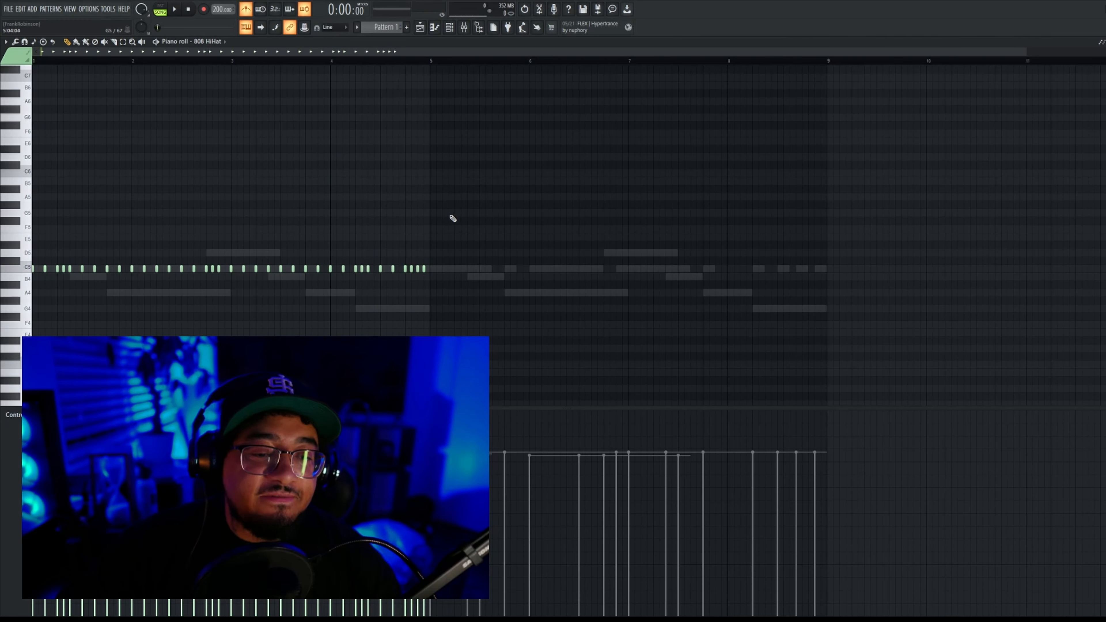
left_click_drag(479, 214, 2, 371)
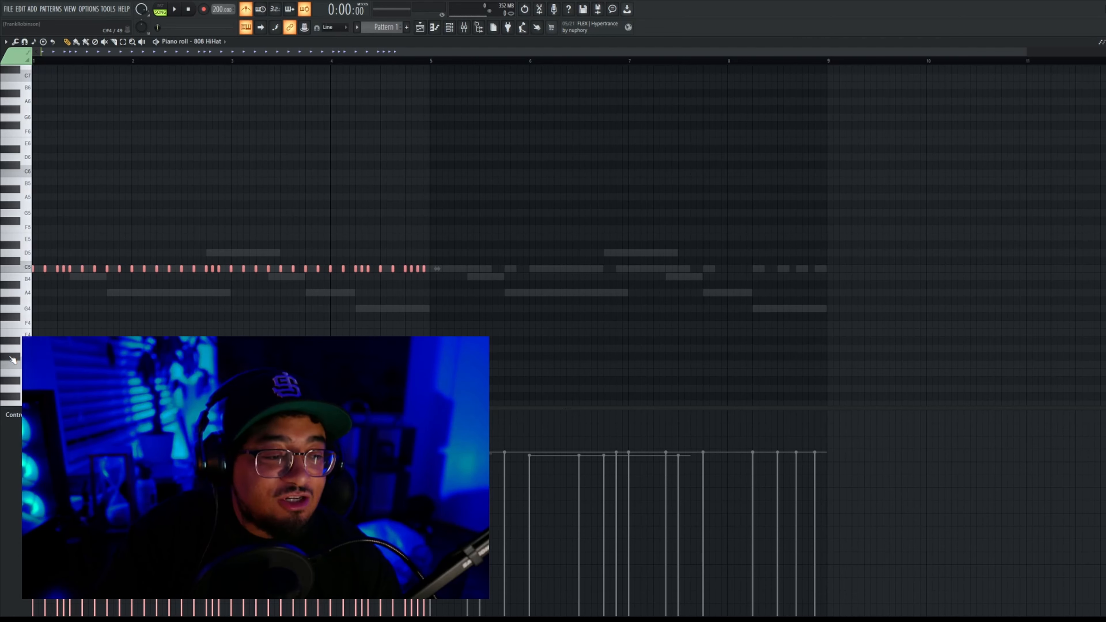
key("ctrl+b")
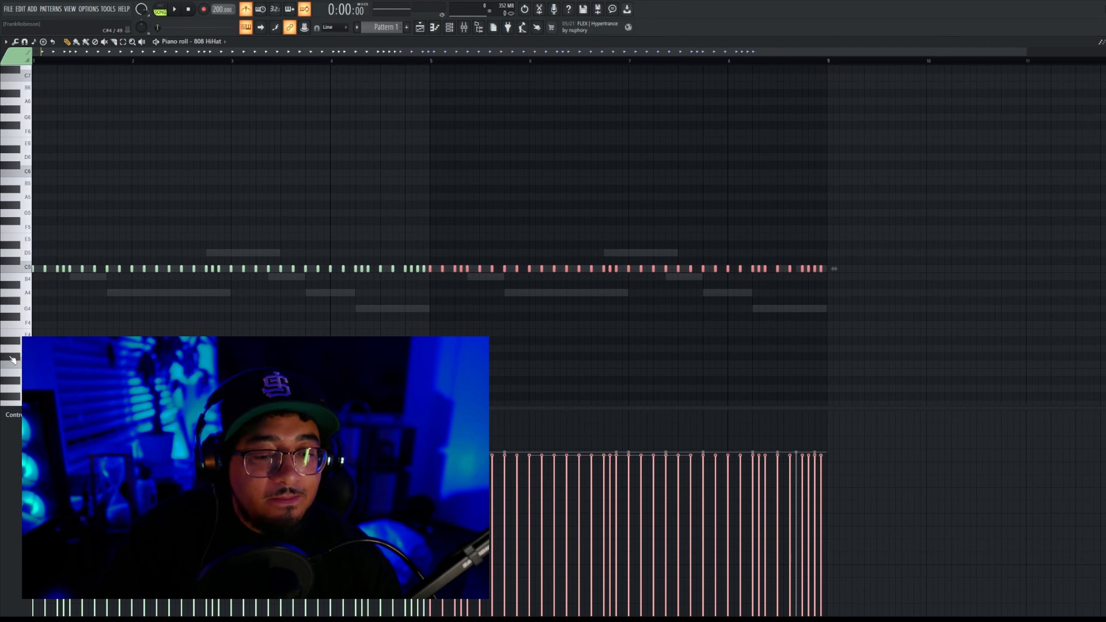
key("space")
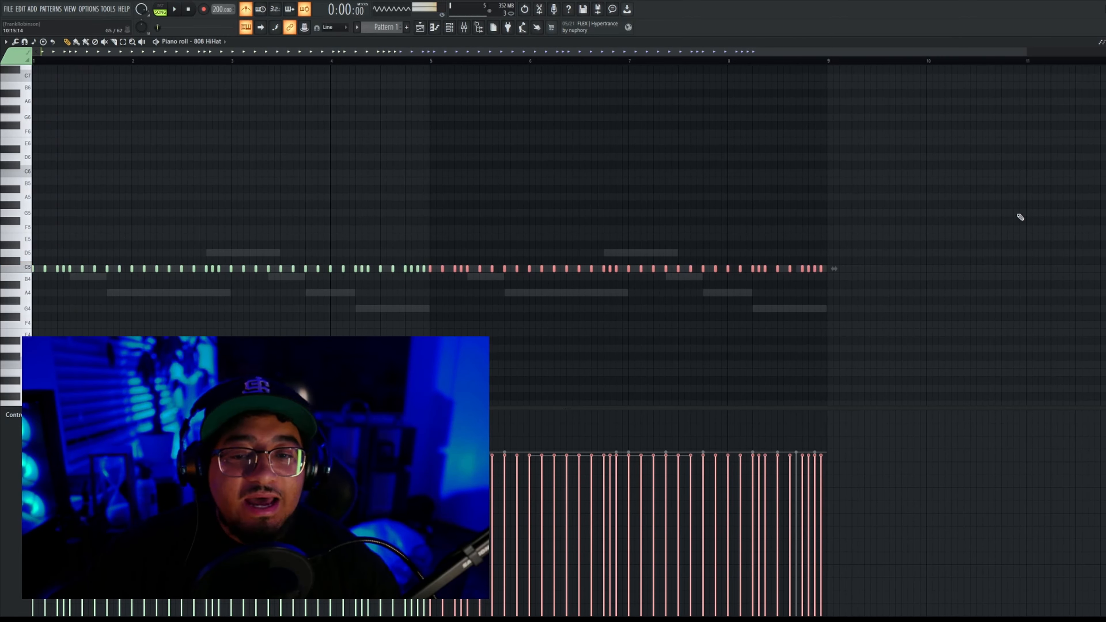
left_click(890, 293, "ctrl")
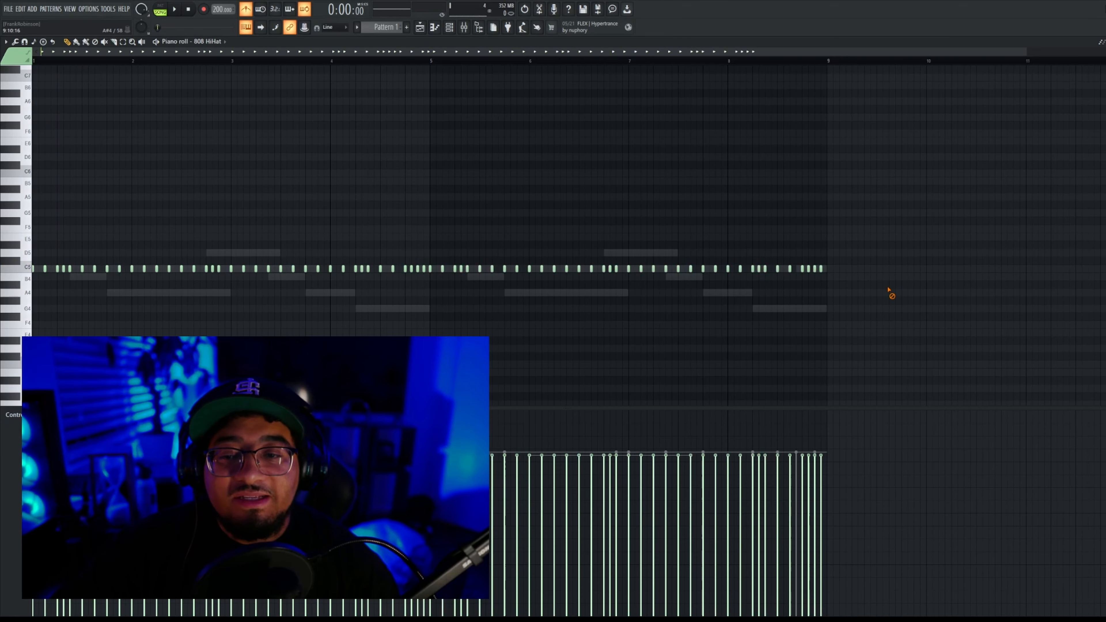
Step: Show the channel rack, turn off the metronome and play back the full pattern without it
left_click(450, 27)
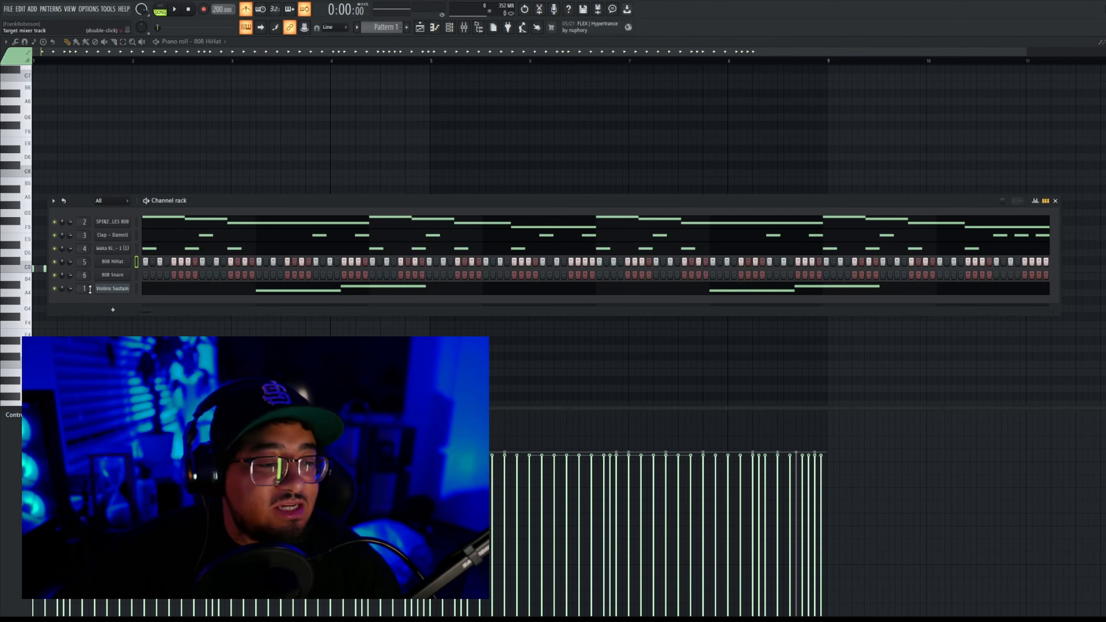
key("space")
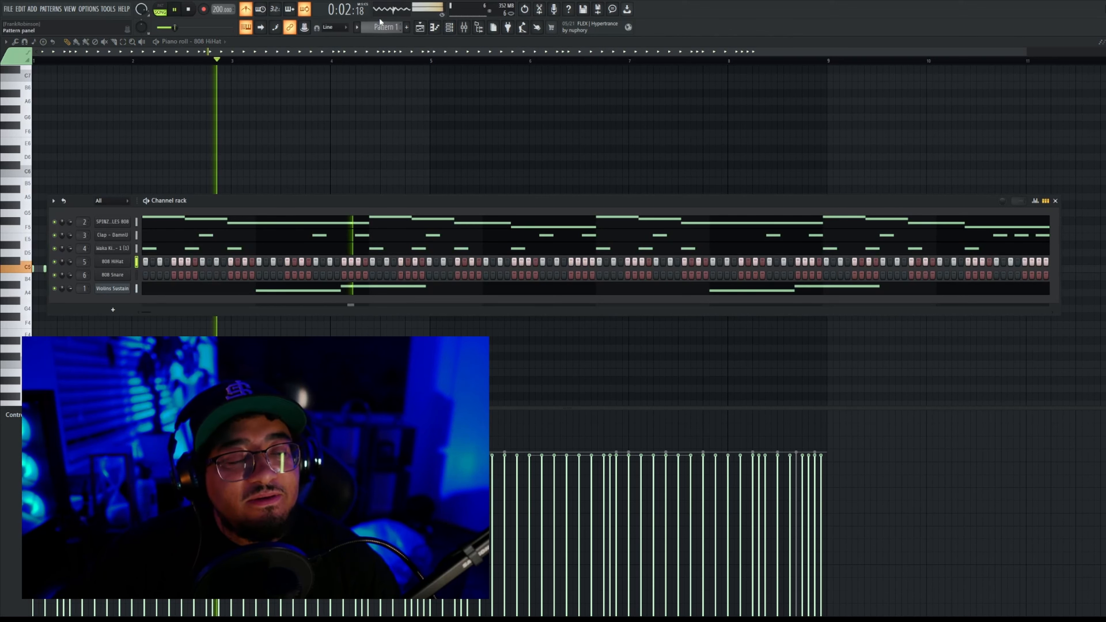
key("space")
left_click(246, 9)
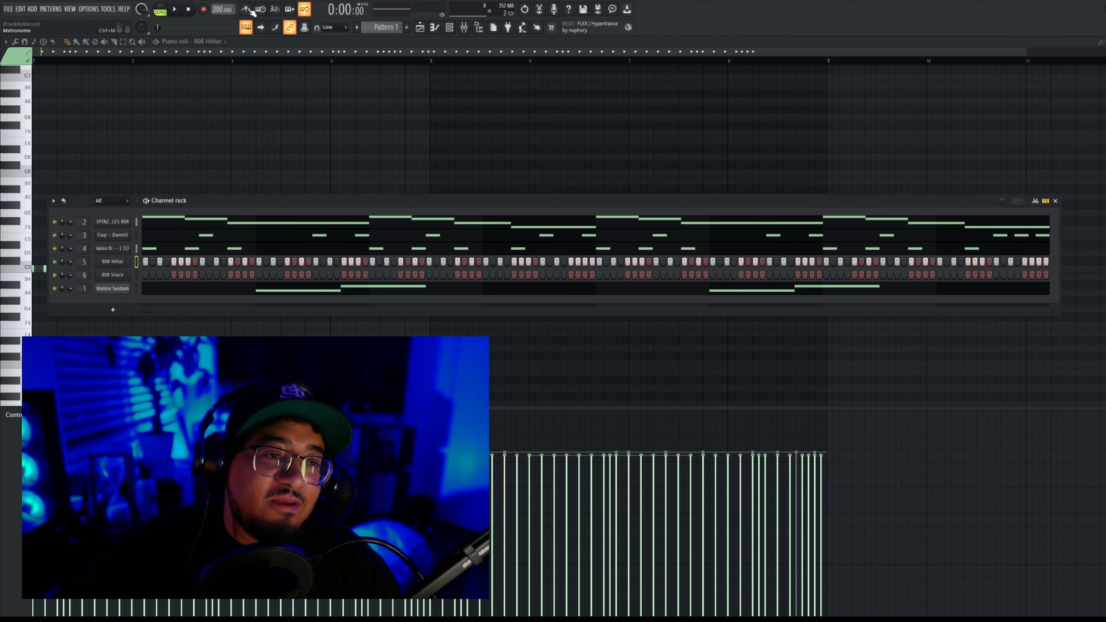
key("space")
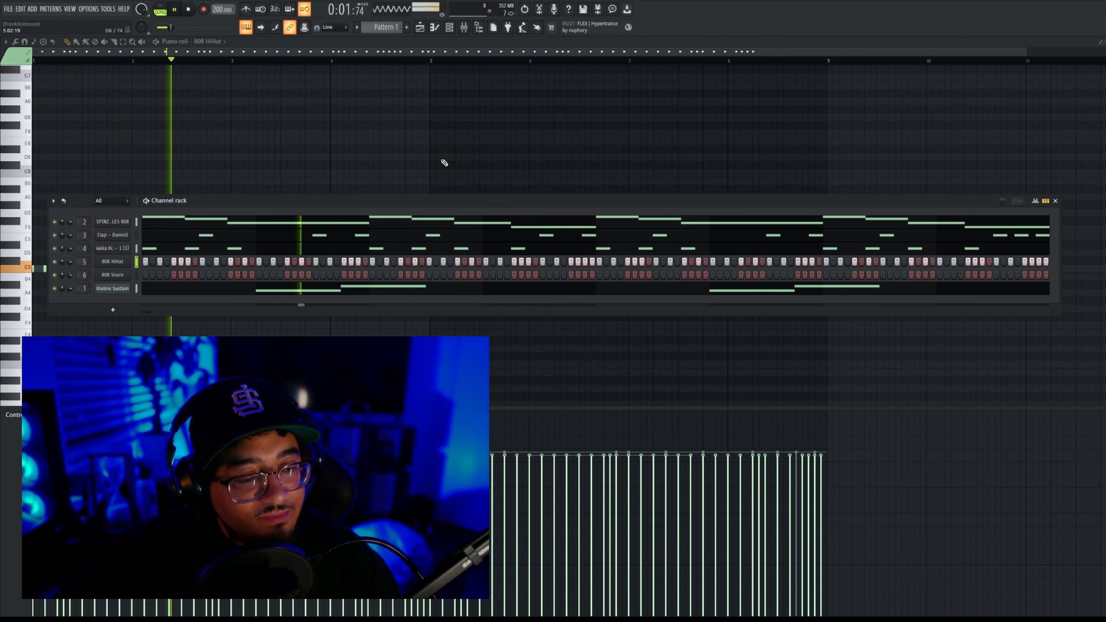
key("space")
Step: Open the playlist, split Pattern 1 into one pattern per channel and clear the leftover clips from Track 1
left_click(423, 29)
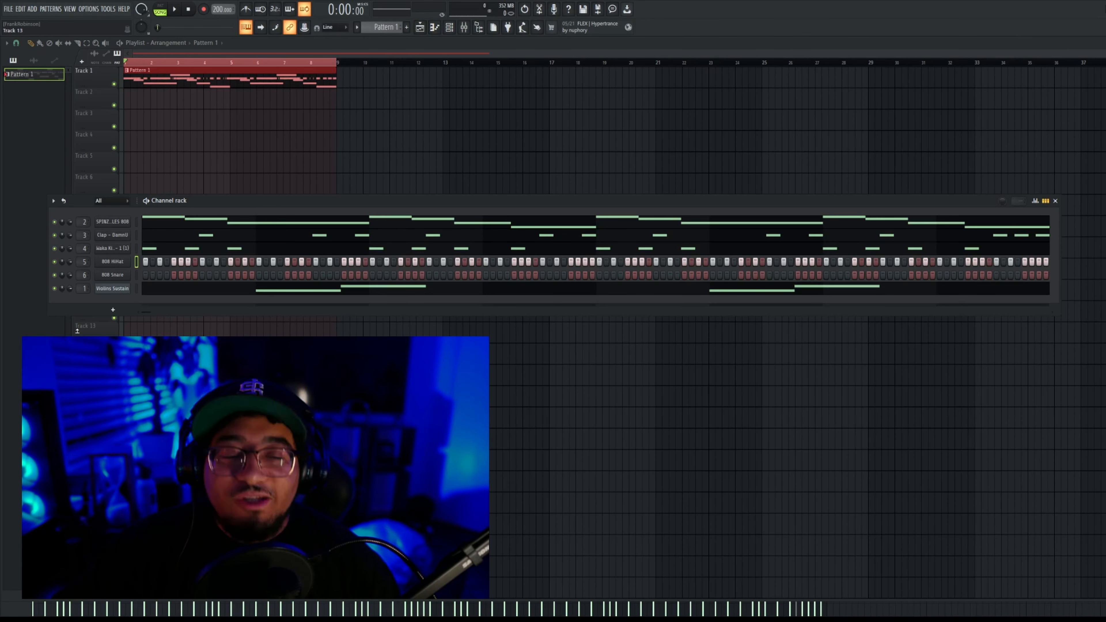
left_click(423, 28)
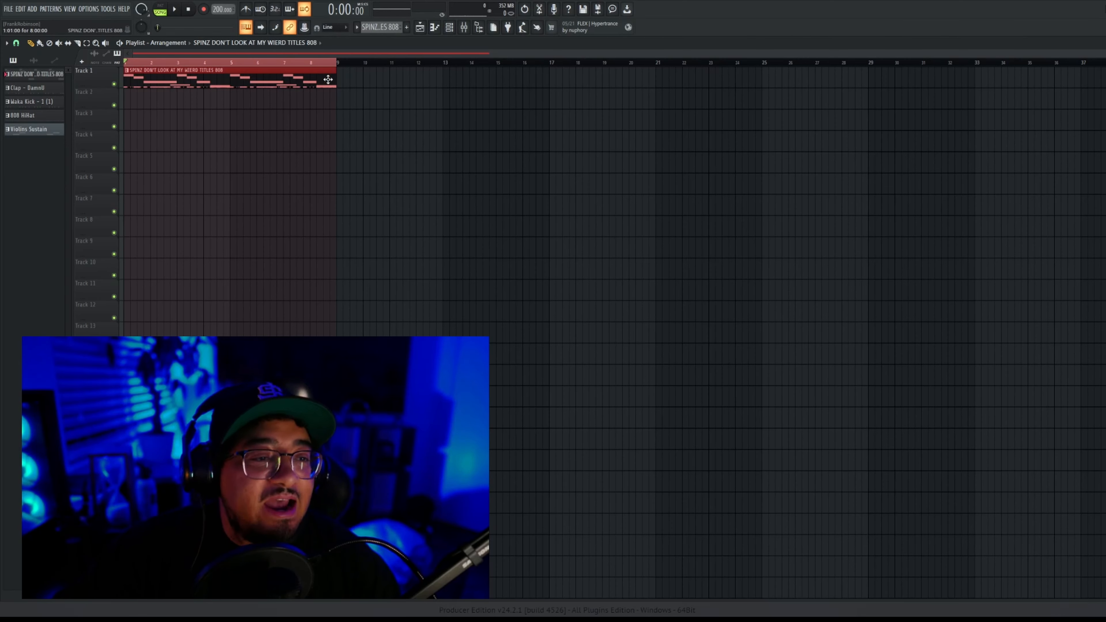
right_click(371, 80)
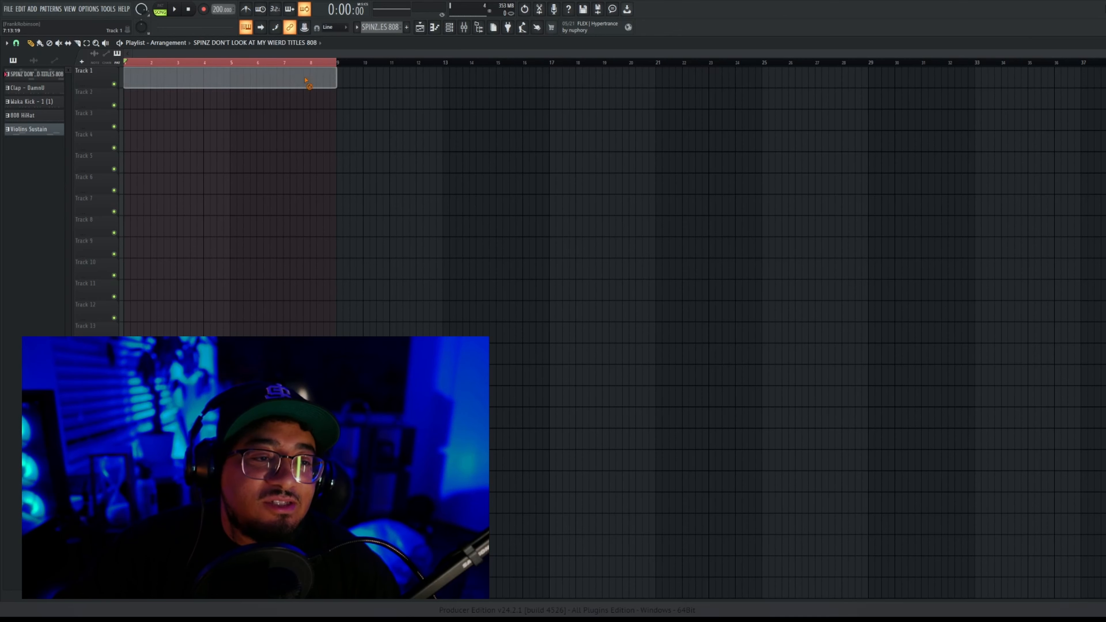
right_click(168, 81)
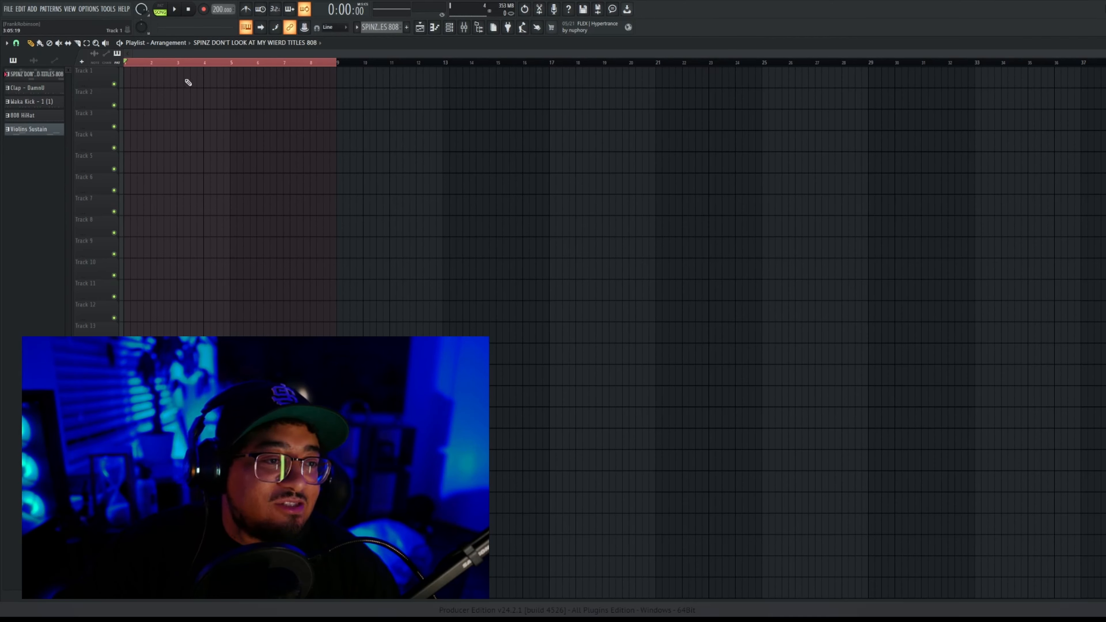
Step: Place the SPINZ 808, Clap, Waka Kick - 1 (1) and 808 HiHat patterns at bar 1 on Tracks 1 to 4
left_click_drag(21, 76, 146, 83)
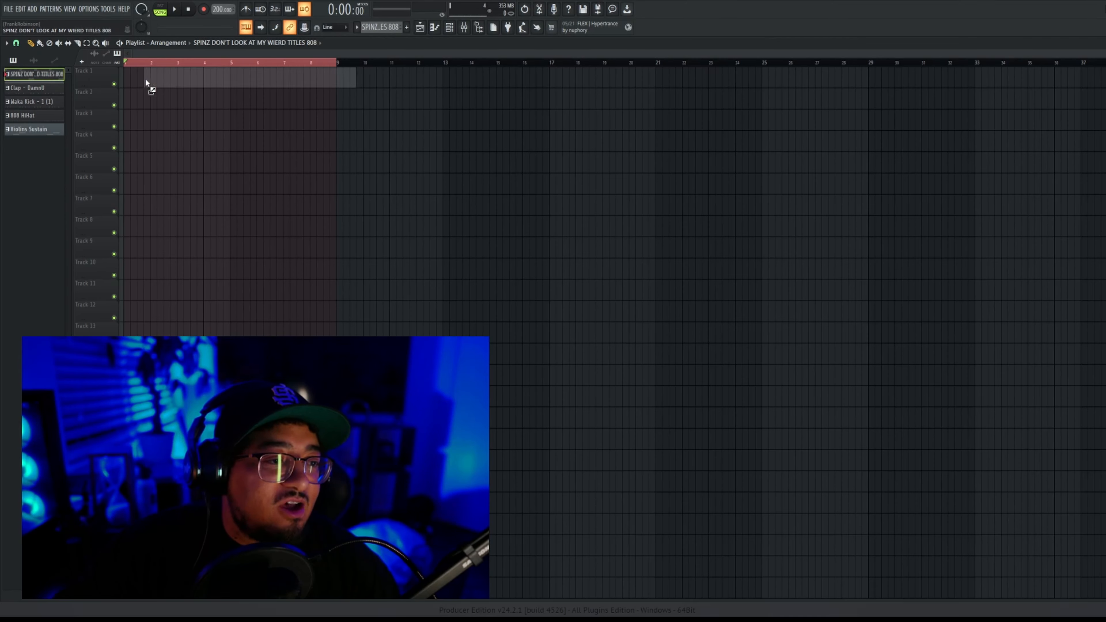
left_click(126, 77)
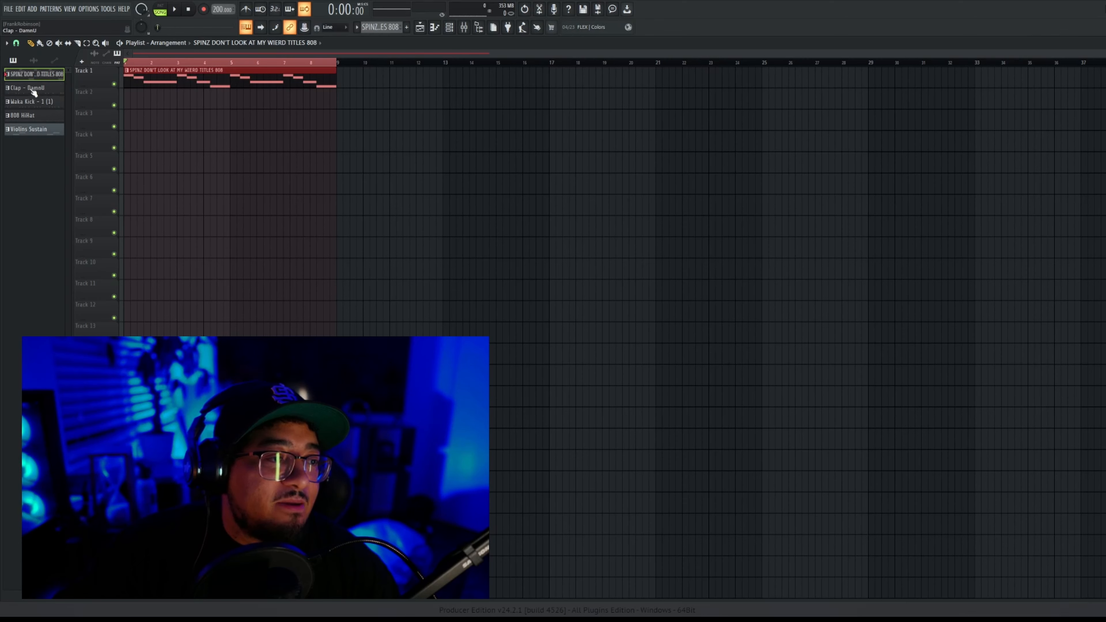
left_click(32, 88)
left_click(137, 102)
left_click(33, 101)
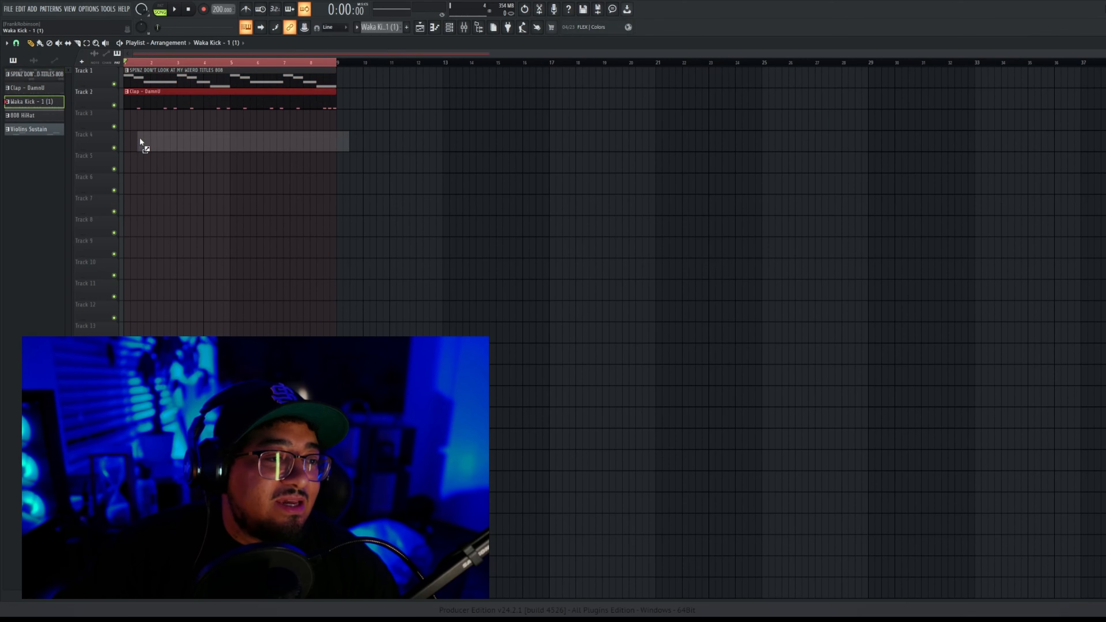
left_click(137, 123)
left_click(33, 116)
left_click(128, 145)
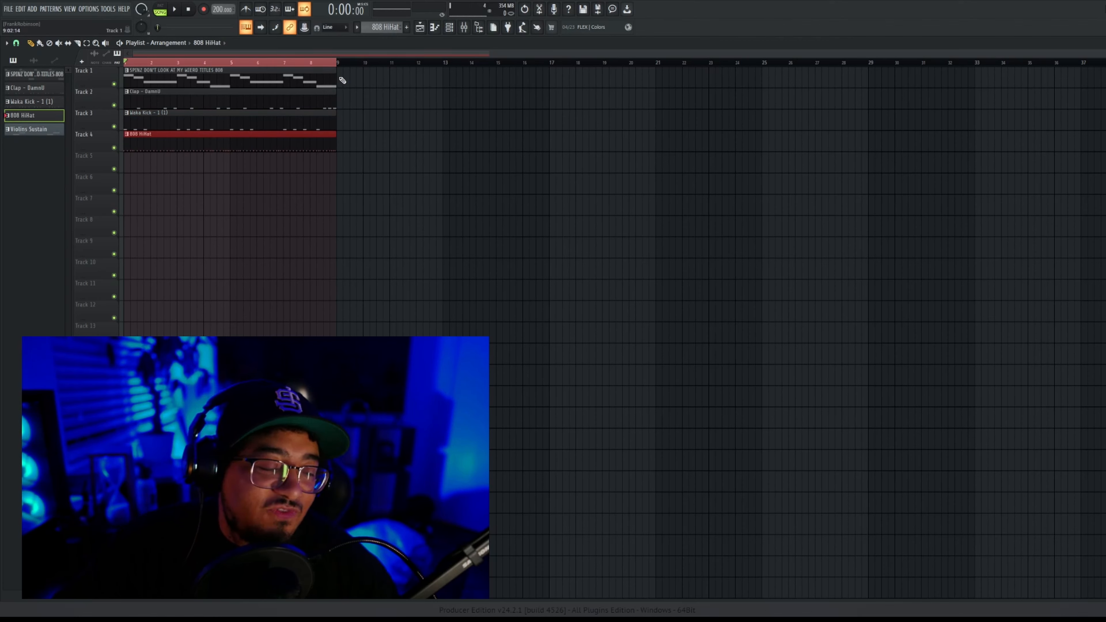
left_click_drag(375, 81, 178, 179)
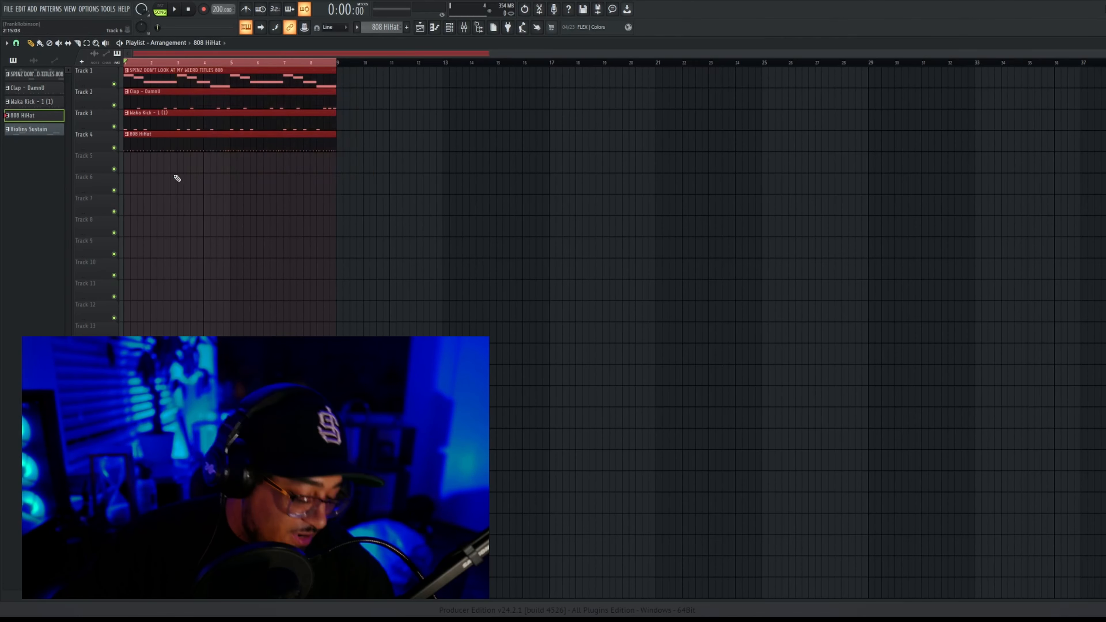
left_click(223, 84)
left_click(460, 116)
right_click(511, 122)
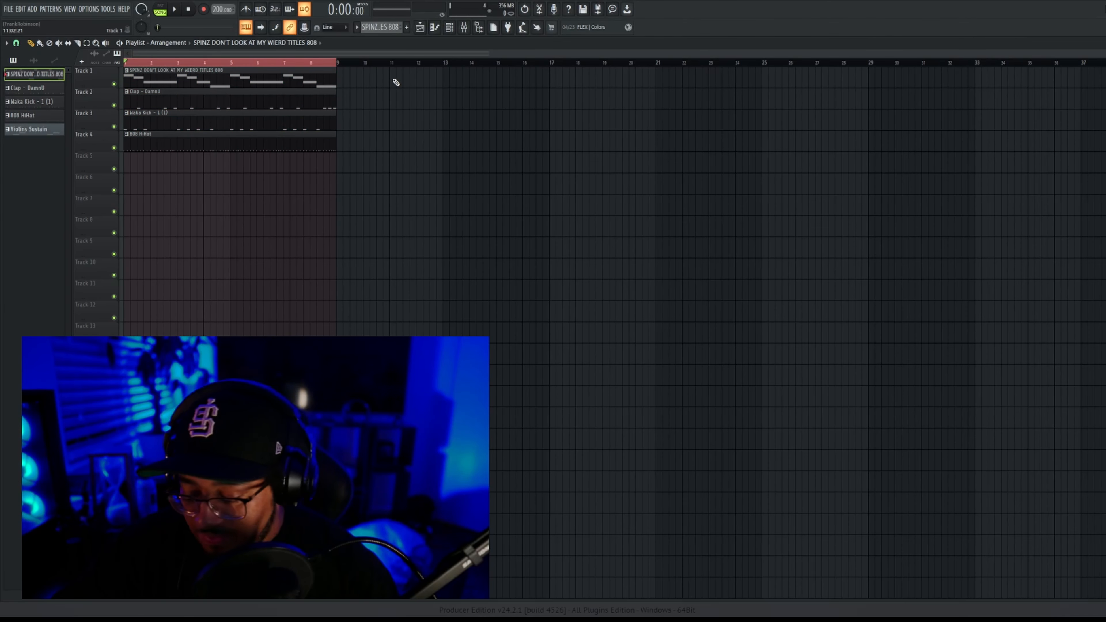
Step: Move the four selected clips down one track and place the Violins Sustain pattern at bar 1 on Track 1
left_click_drag(394, 86, 123, 200)
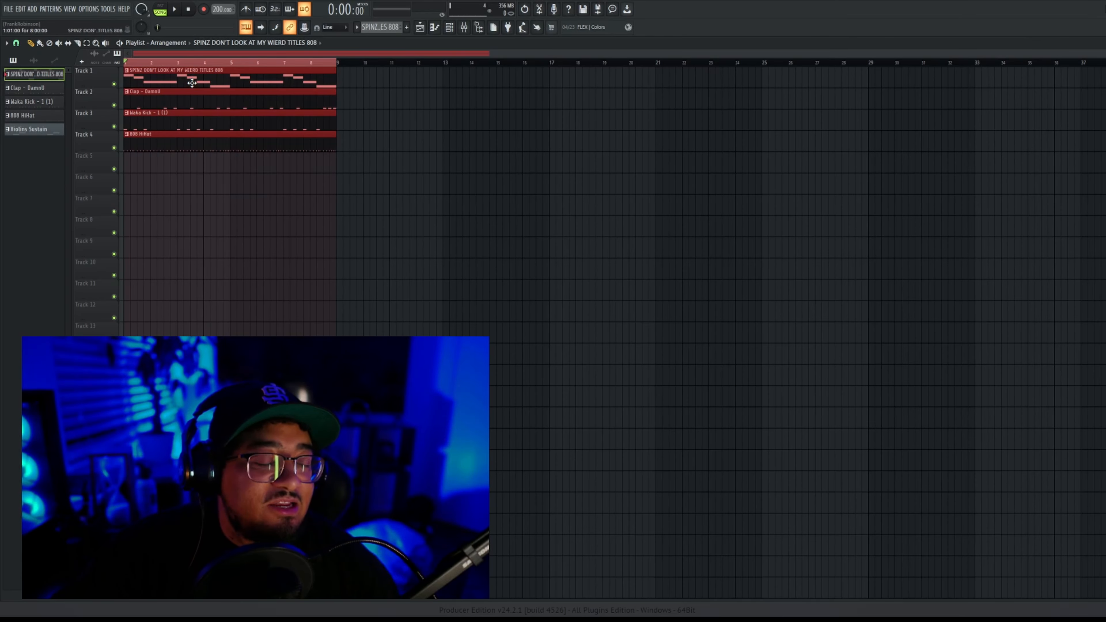
left_click_drag(192, 83, 190, 105)
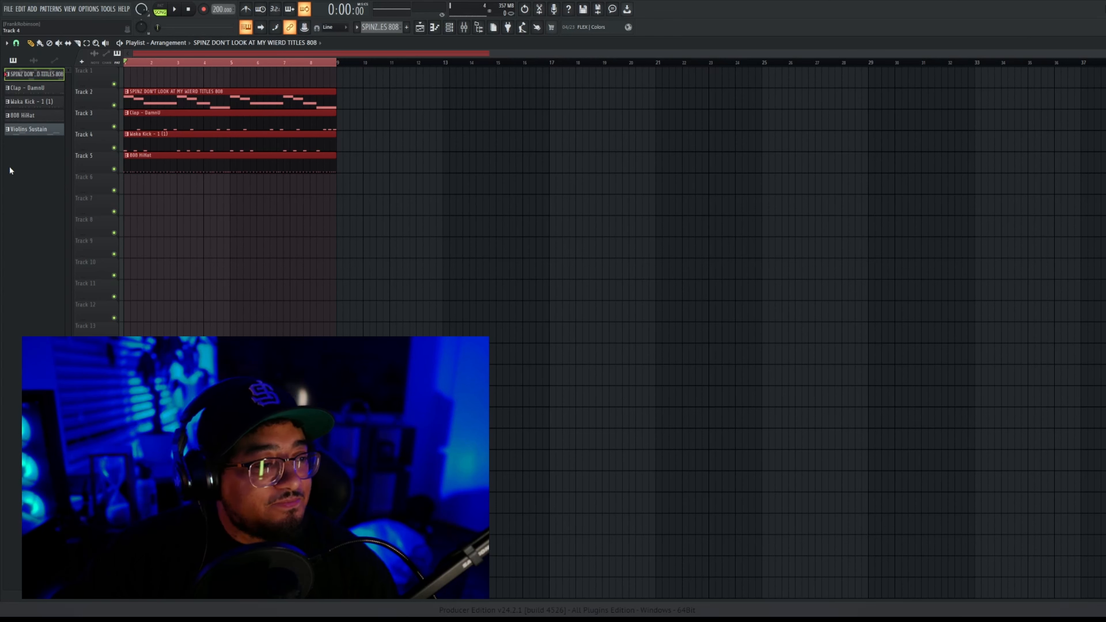
left_click(25, 131)
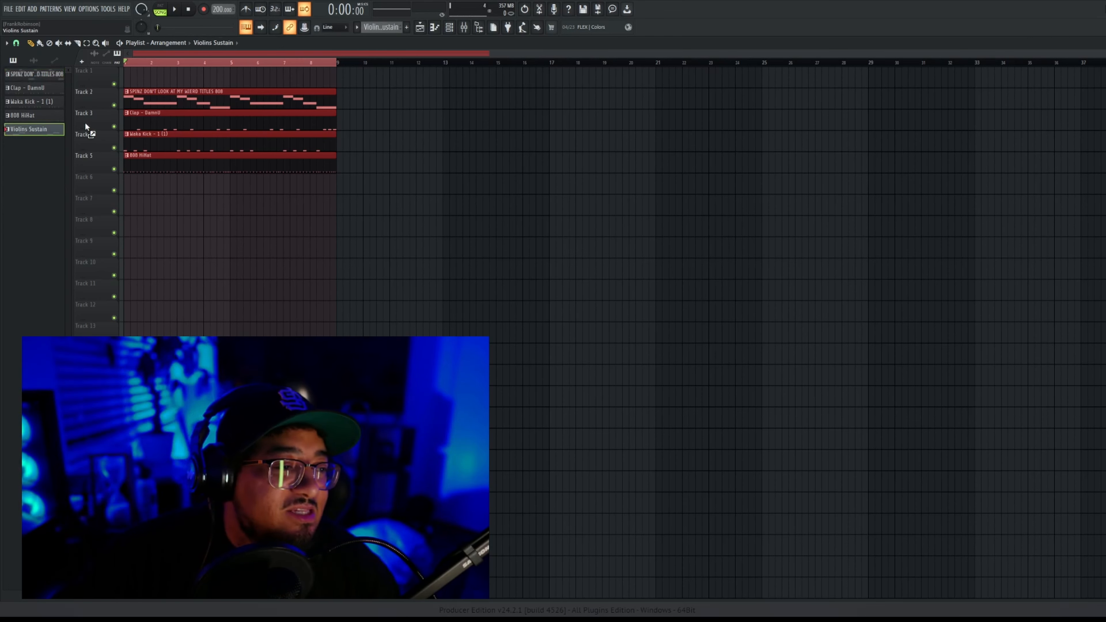
left_click(125, 78)
left_click(231, 226)
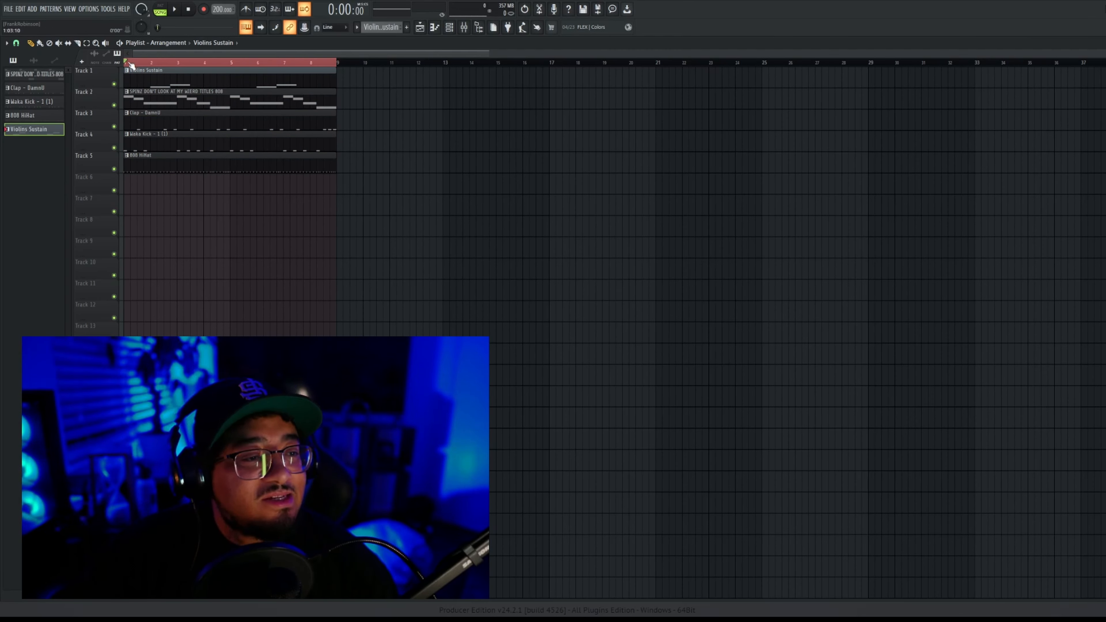
Step: Play back the eight-bar arrangement, then copy the clips on all five tracks repeatedly to fill bars 9 to 32
key("space")
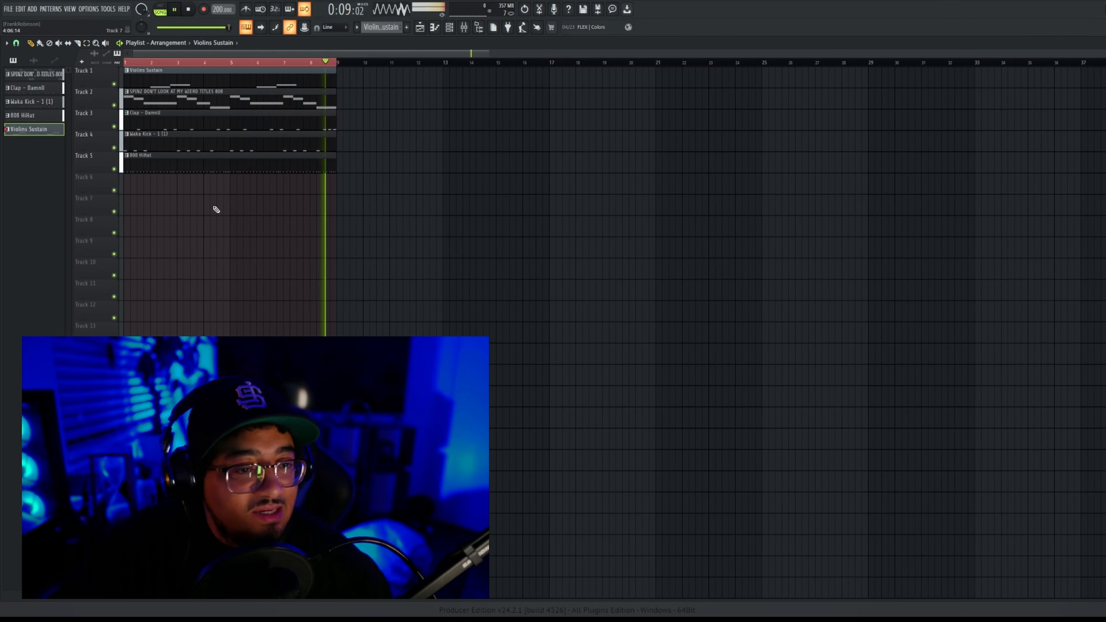
key("space")
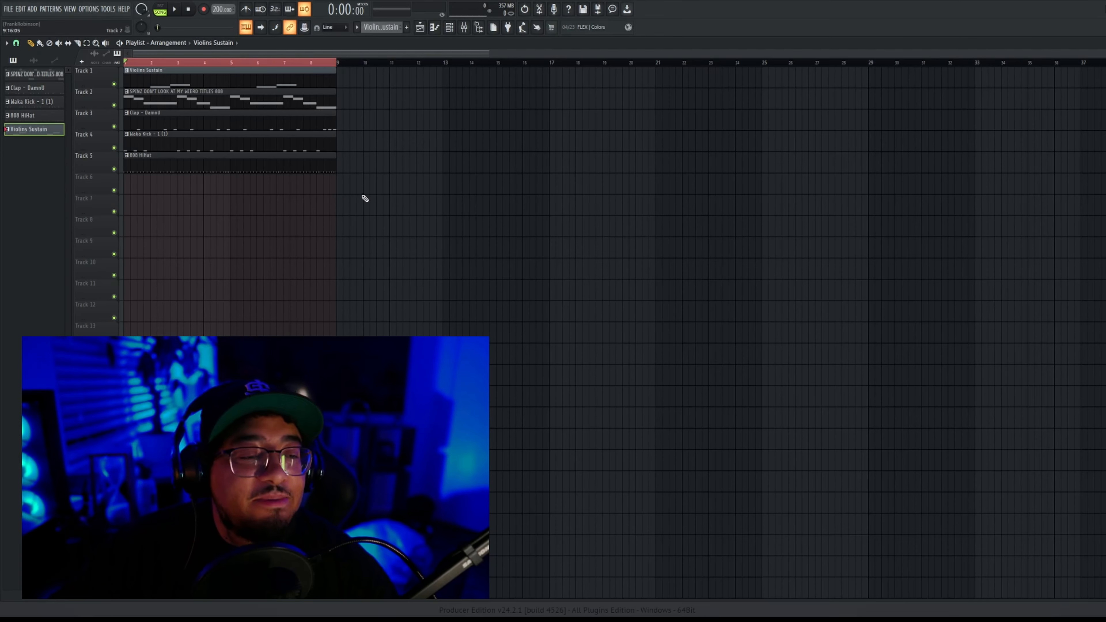
left_click_drag(362, 214, 125, 66)
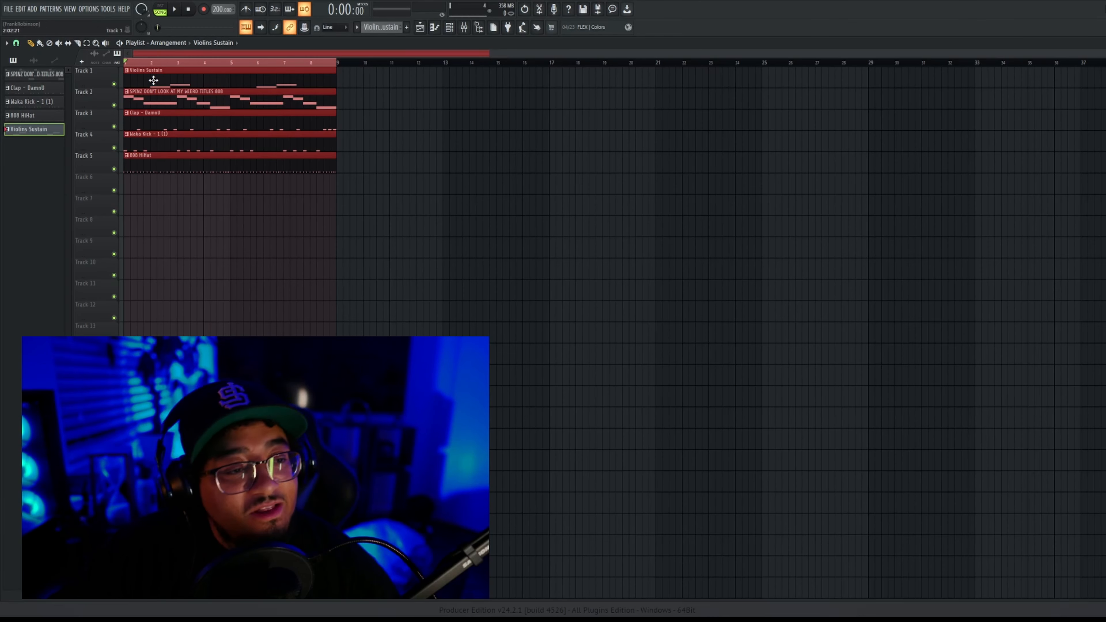
left_click_drag(154, 80, 365, 80)
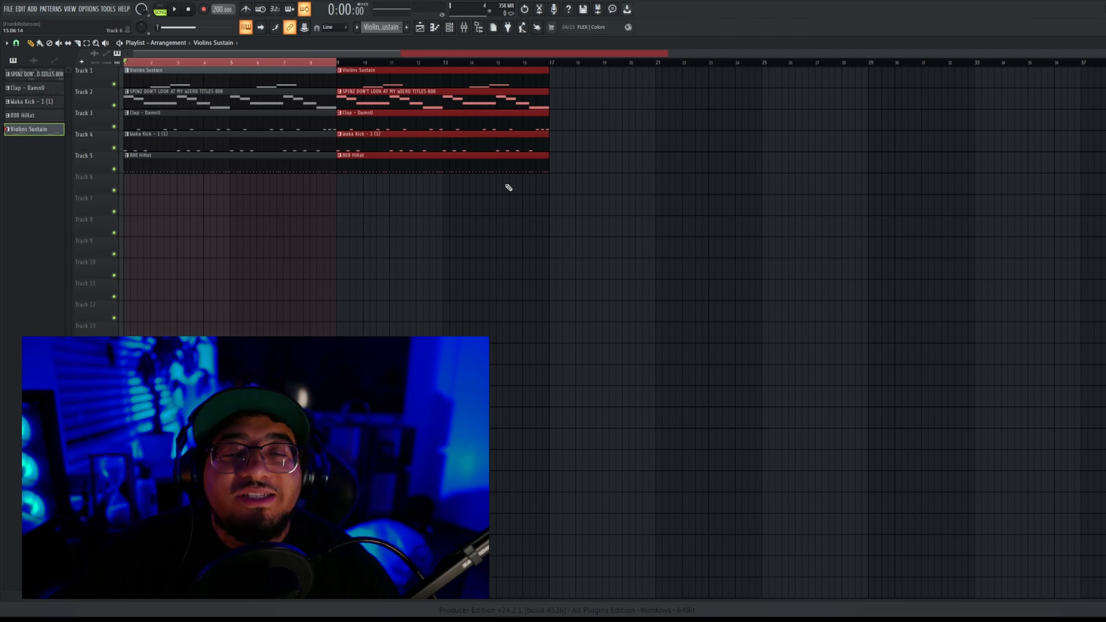
left_click_drag(506, 192, 584, 86)
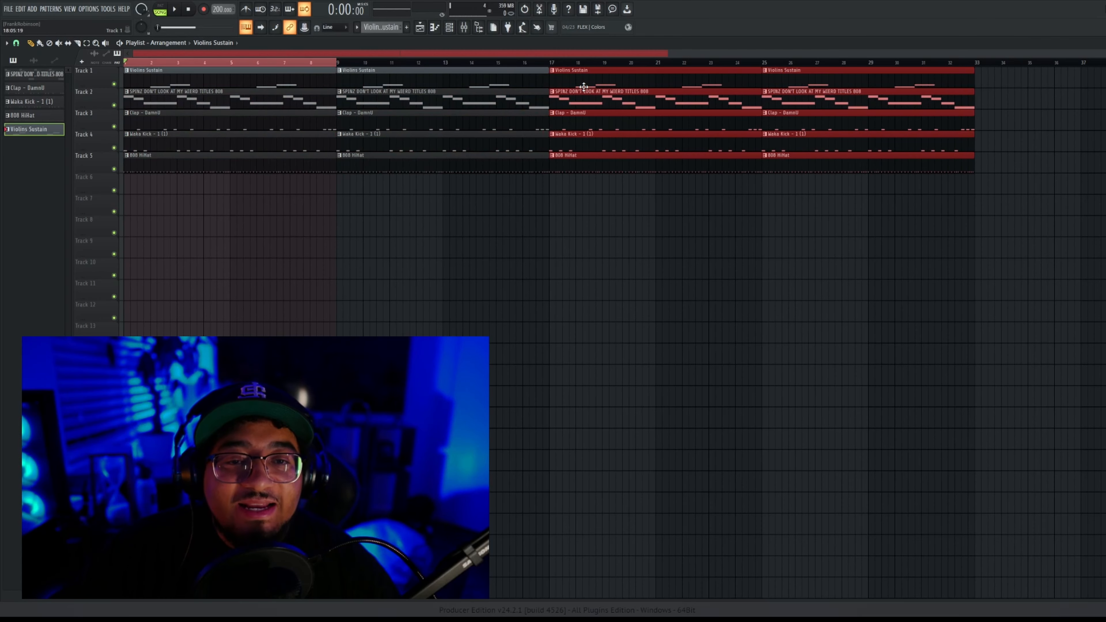
Step: Set the playlist's time selection to bars 1 to 32, briefly play it back and deselect the clips
scroll(645, 62, "down", 2)
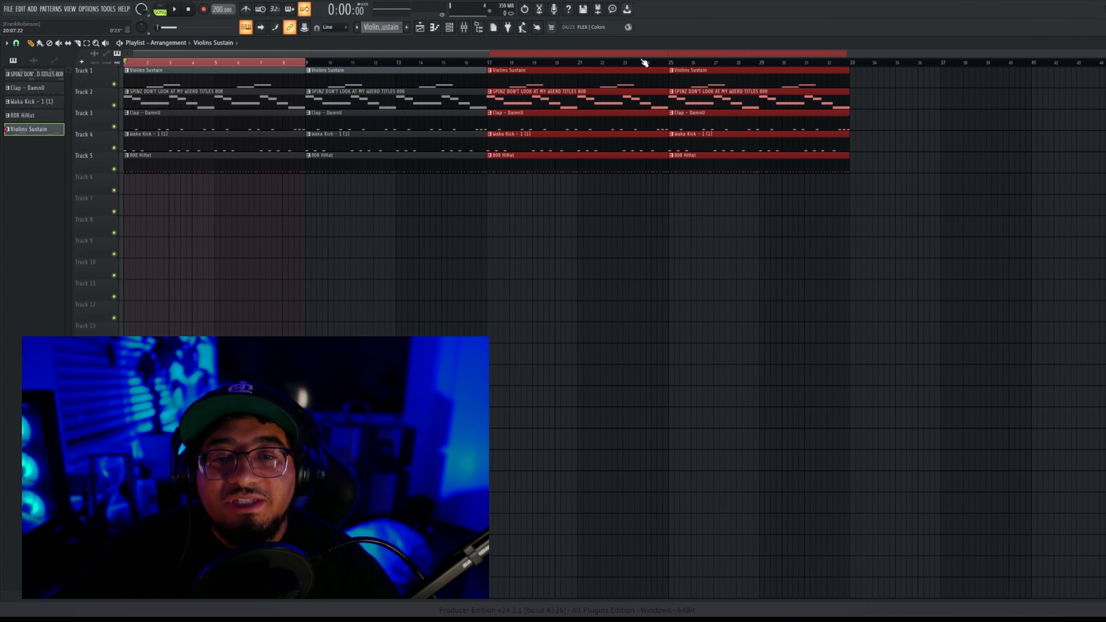
left_click(126, 64, "ctrl")
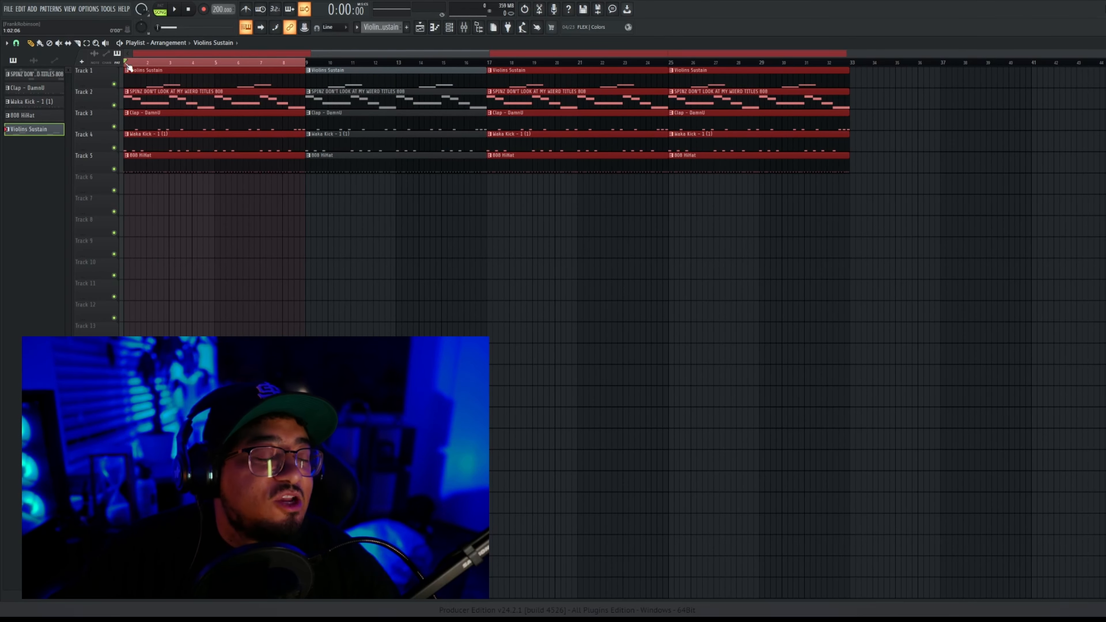
mouse_move(129, 67)
left_mouse_down()
mouse_move(303, 67)
mouse_move(125, 61)
left_mouse_up()
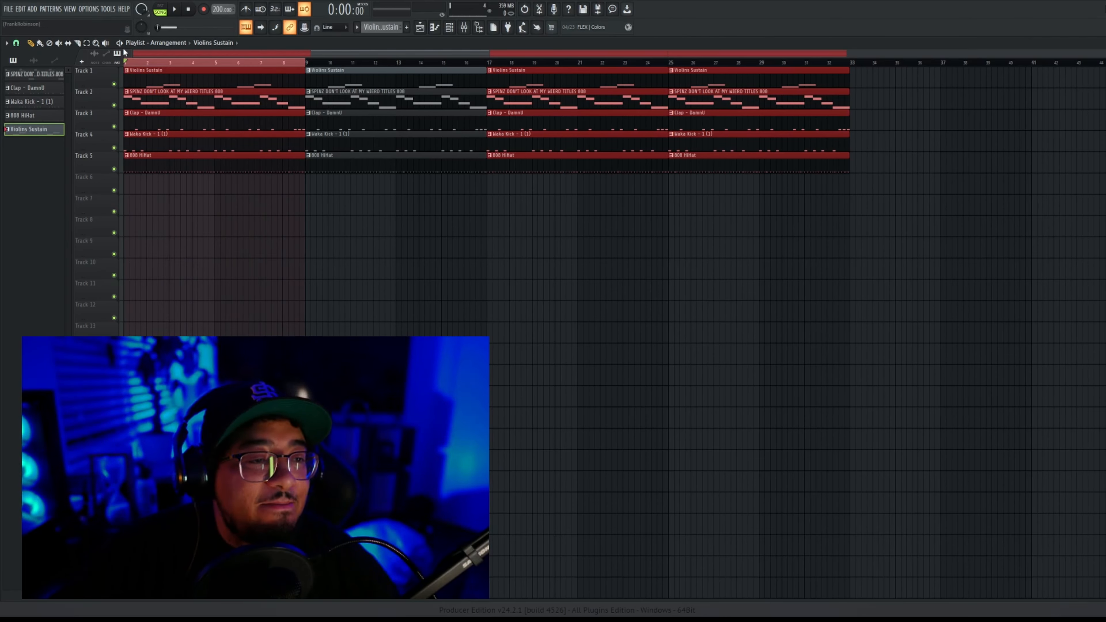
left_click_drag(316, 63, 851, 72)
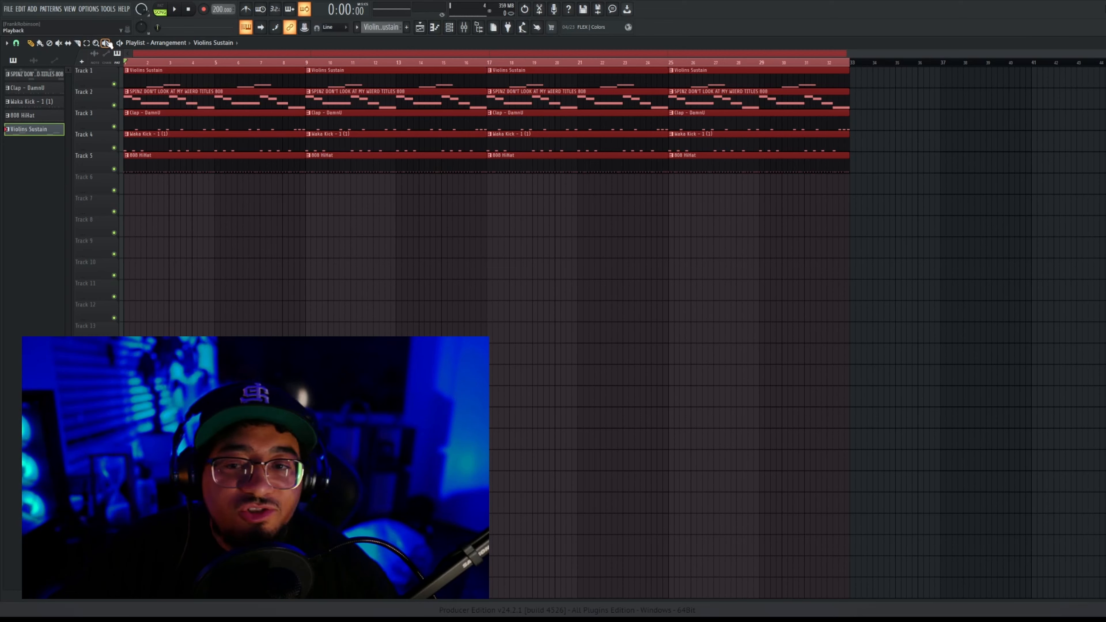
key("space")
key("space")
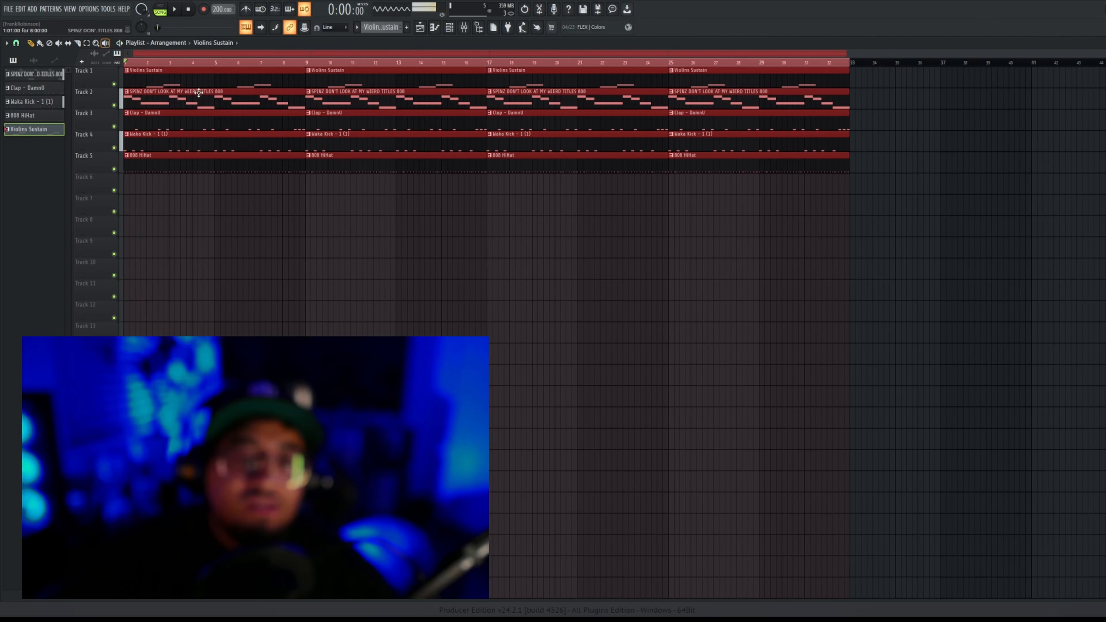
key("ctrl+d")
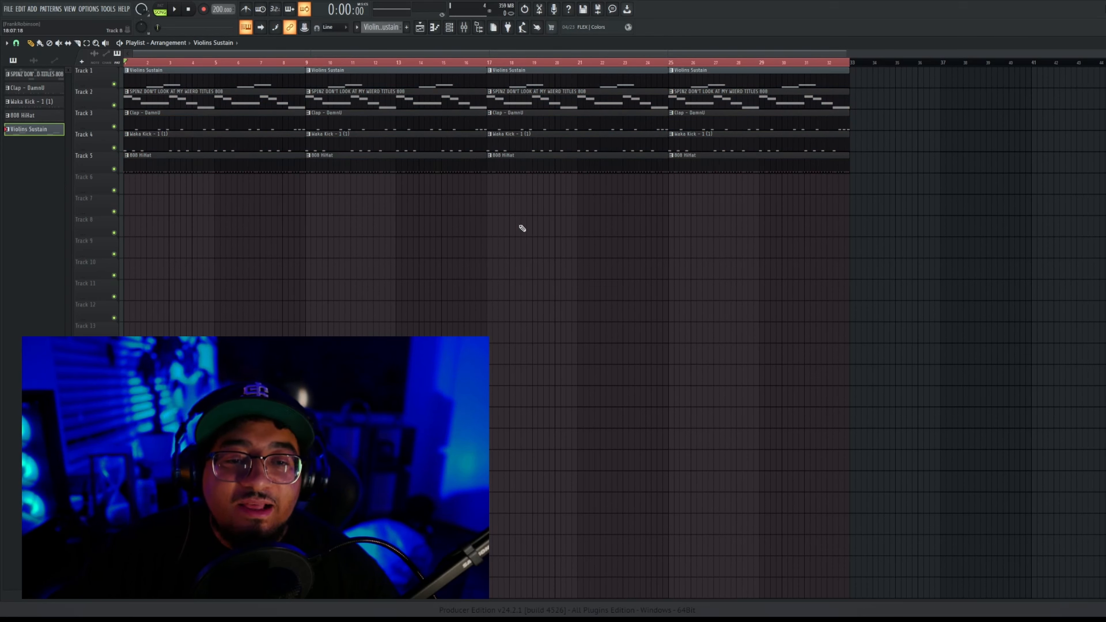
Step: Select the clips in bars 17 to 32 on all five tracks and copy them to bars 33 to 48
left_click_drag(520, 236, 773, 69)
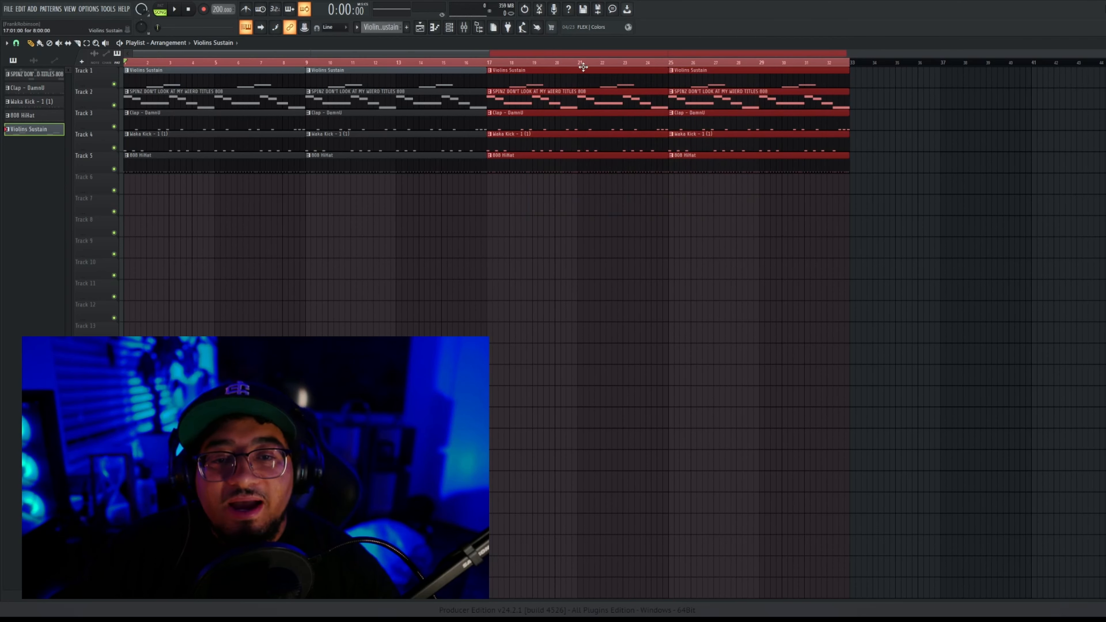
left_click_drag(536, 235, 785, 70)
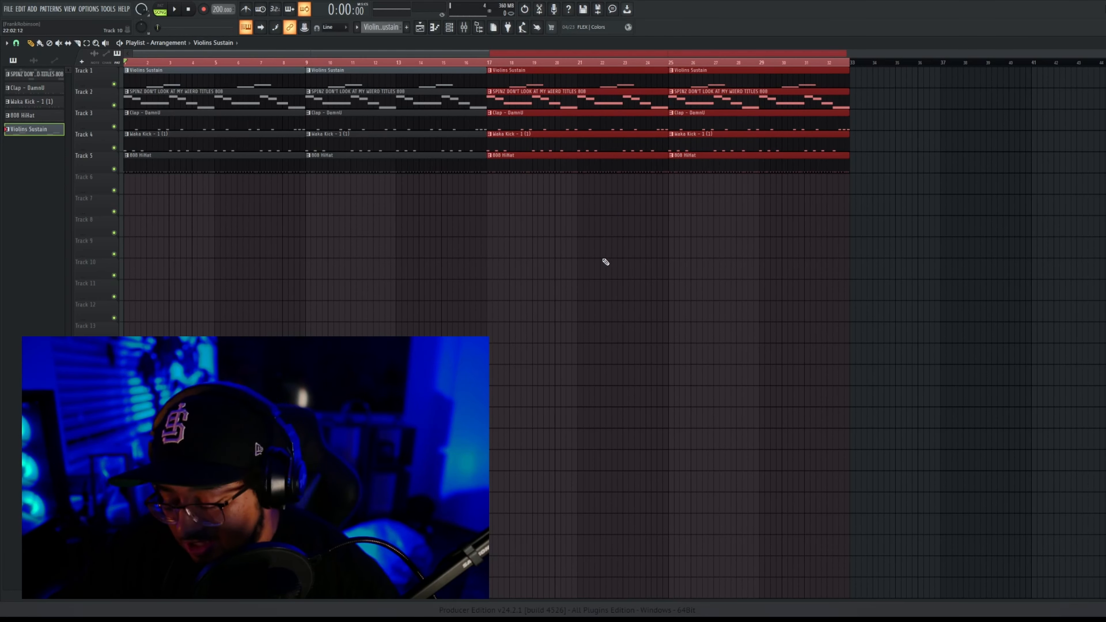
left_click_drag(552, 236, 748, 64)
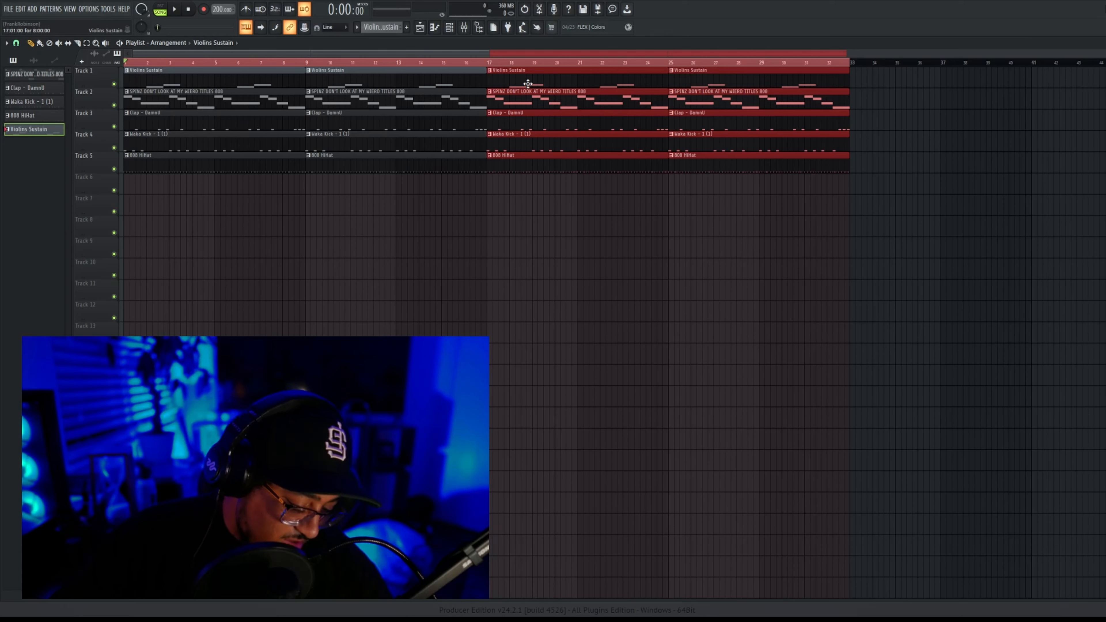
left_click_drag(530, 80, 899, 67)
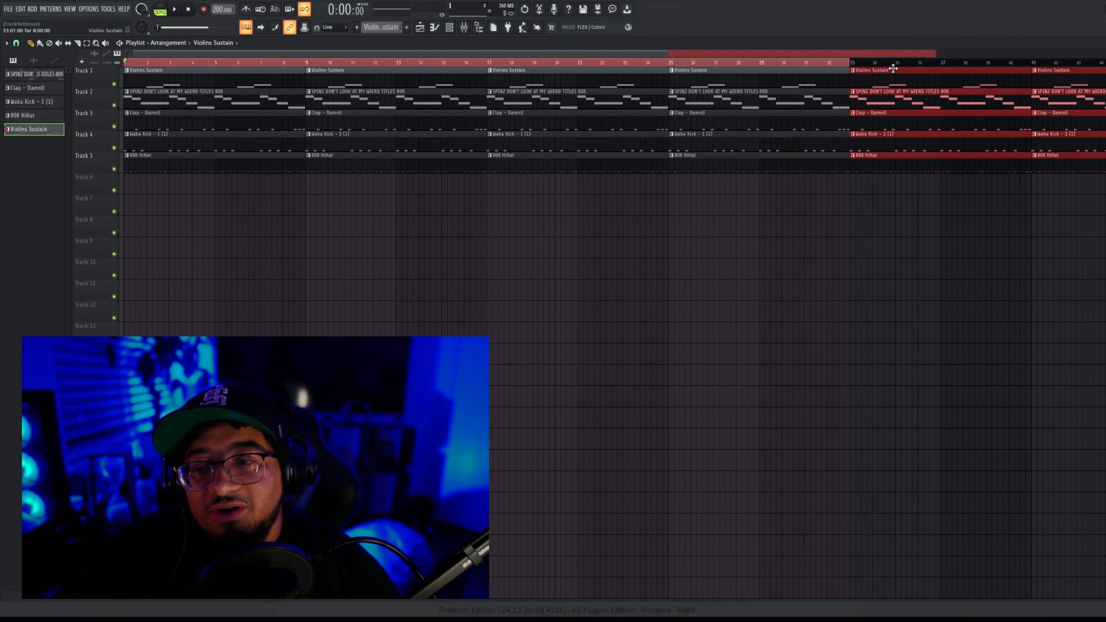
scroll(891, 68, "down", 2)
scroll(943, 64, "down", 1)
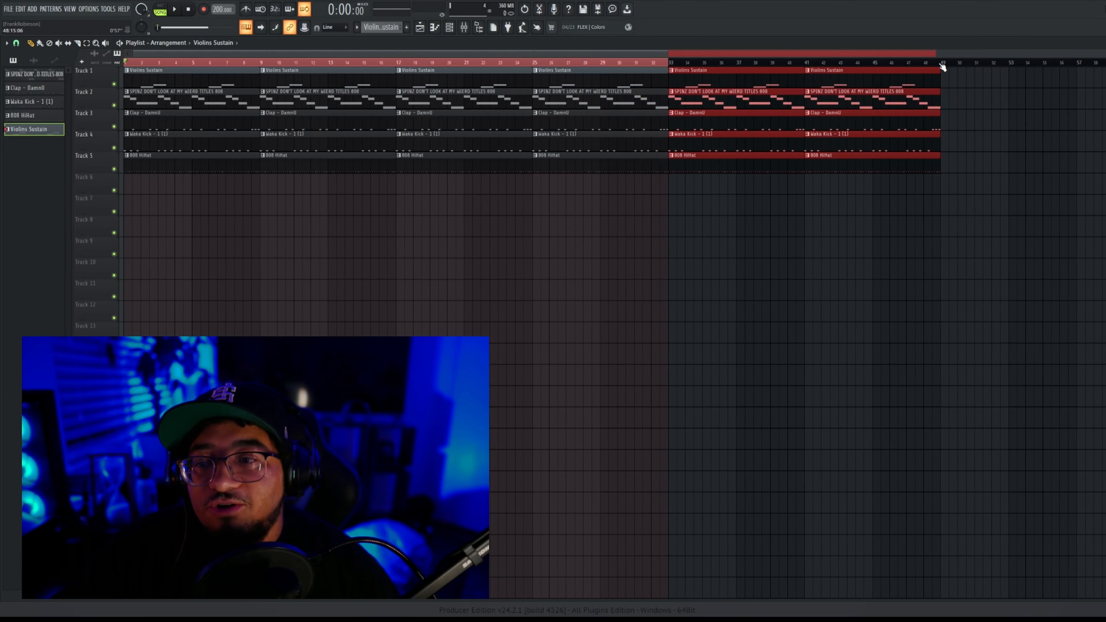
Step: Select all clips in the 48-bar arrangement, copy them to bars 49 to 96 and deselect everything
key("ctrl+a")
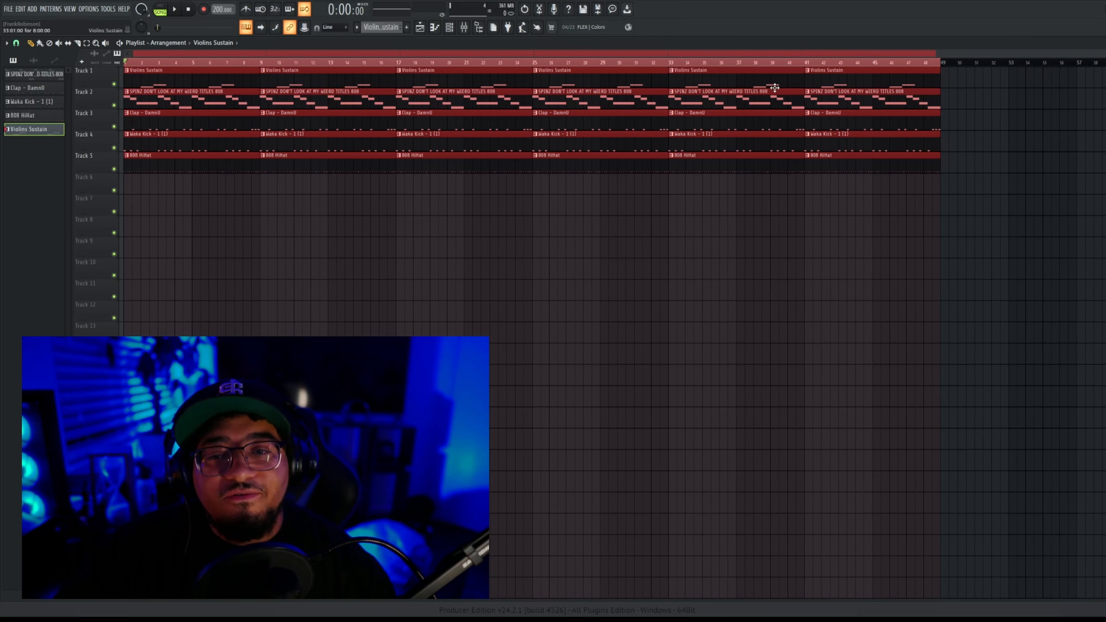
left_click_drag(197, 81, 1011, 64)
scroll(1011, 65, "down", 5)
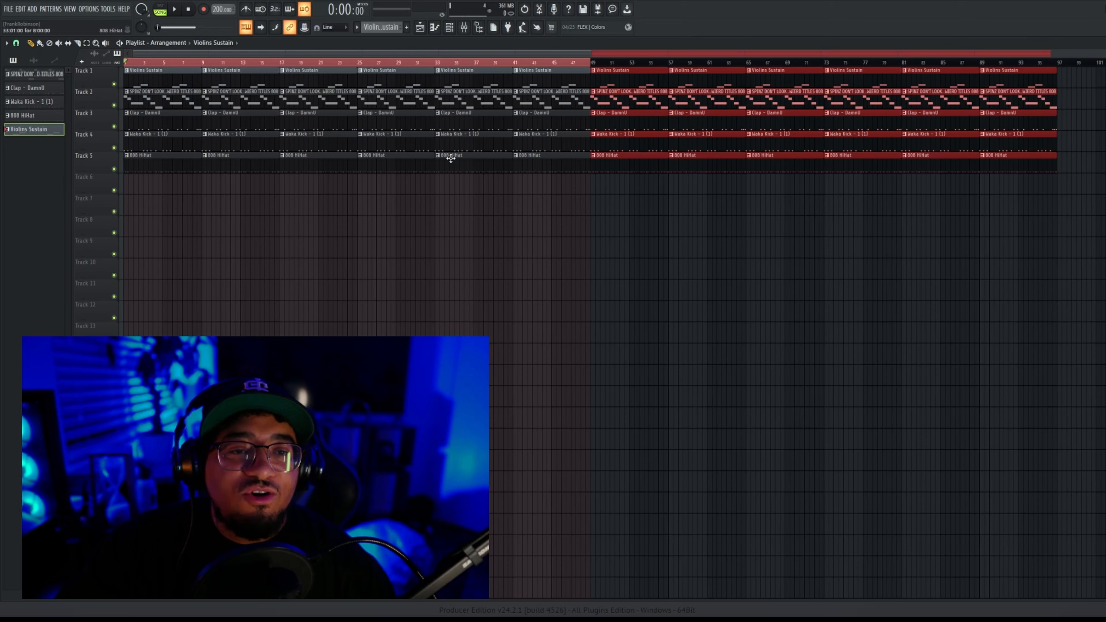
left_click(453, 162)
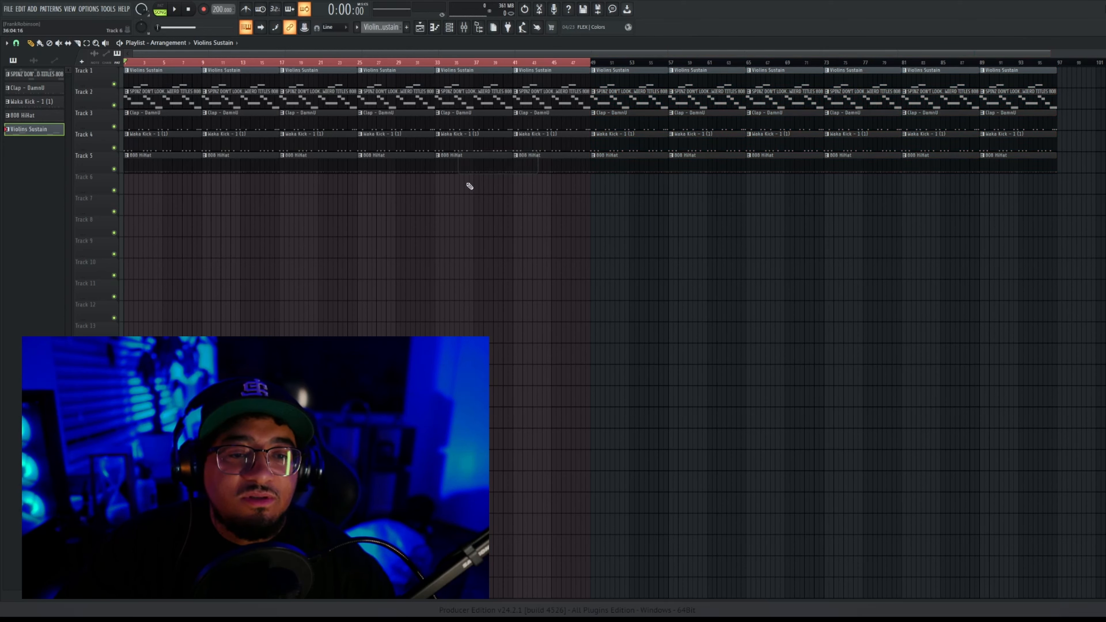
Step: Highlight the song sections in turn: the clips in bars 33 to 48, 49 to 80 and 81 to 96
left_click_drag(452, 194, 534, 87)
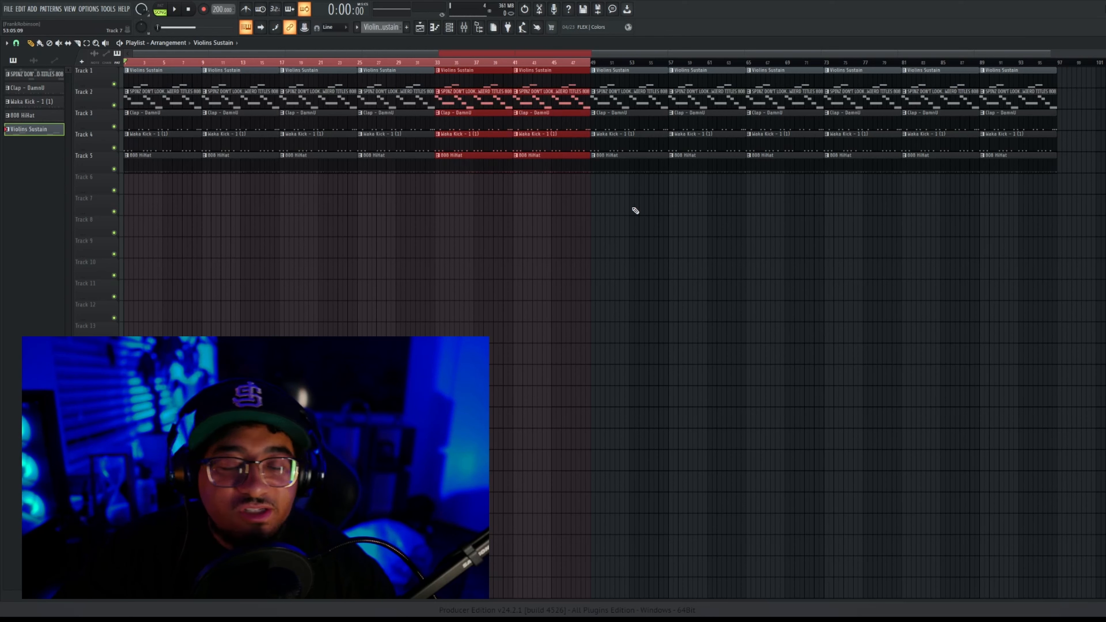
left_click_drag(618, 214, 900, 62)
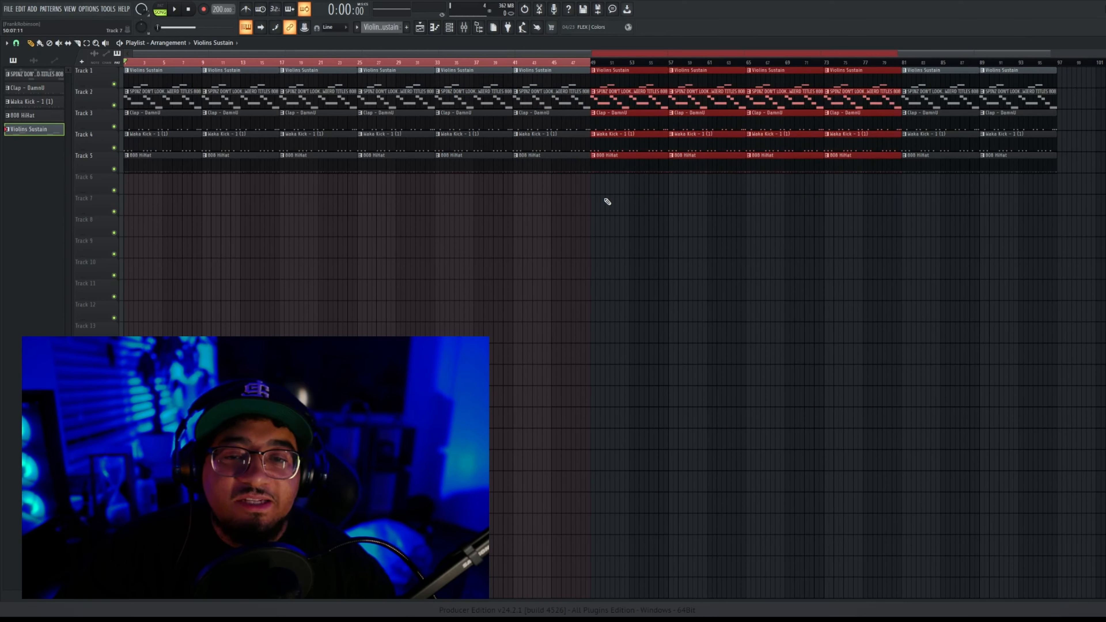
left_click_drag(955, 192, 1063, 68)
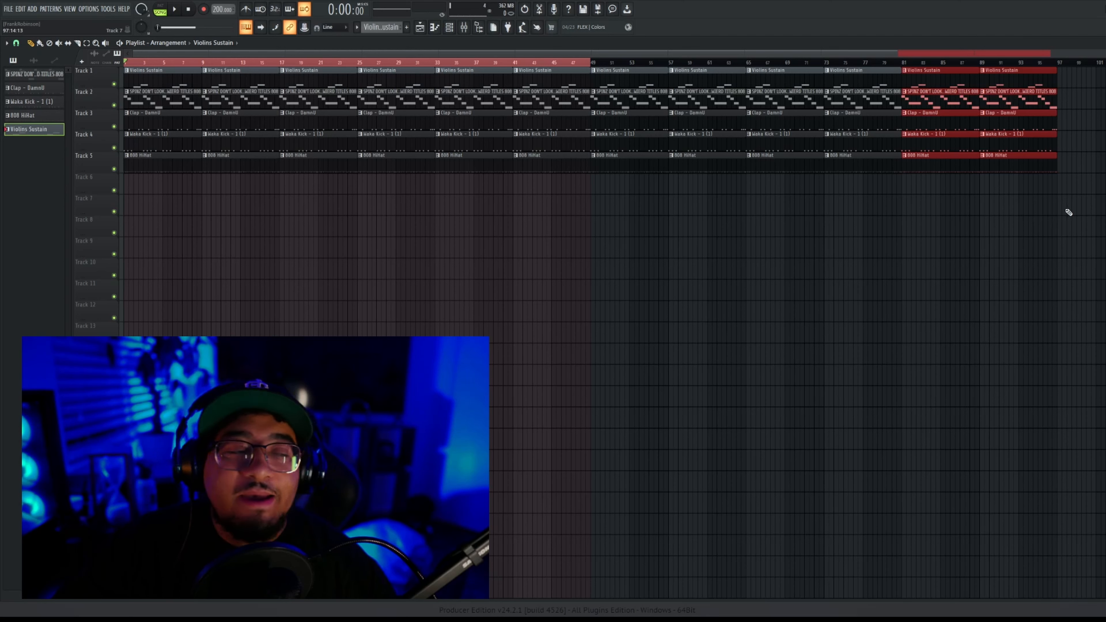
Step: Move all clips eight bars later to start at bar 9 and extend the time selection across the whole arrangement
left_click_drag(1086, 206, 95, 15)
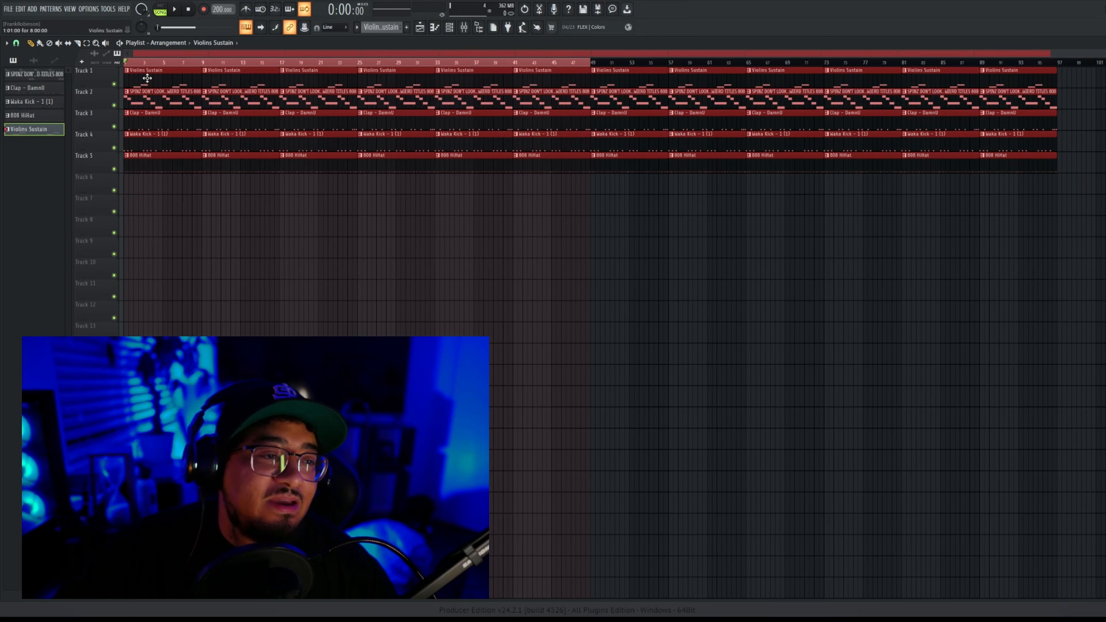
left_click_drag(147, 78, 225, 74)
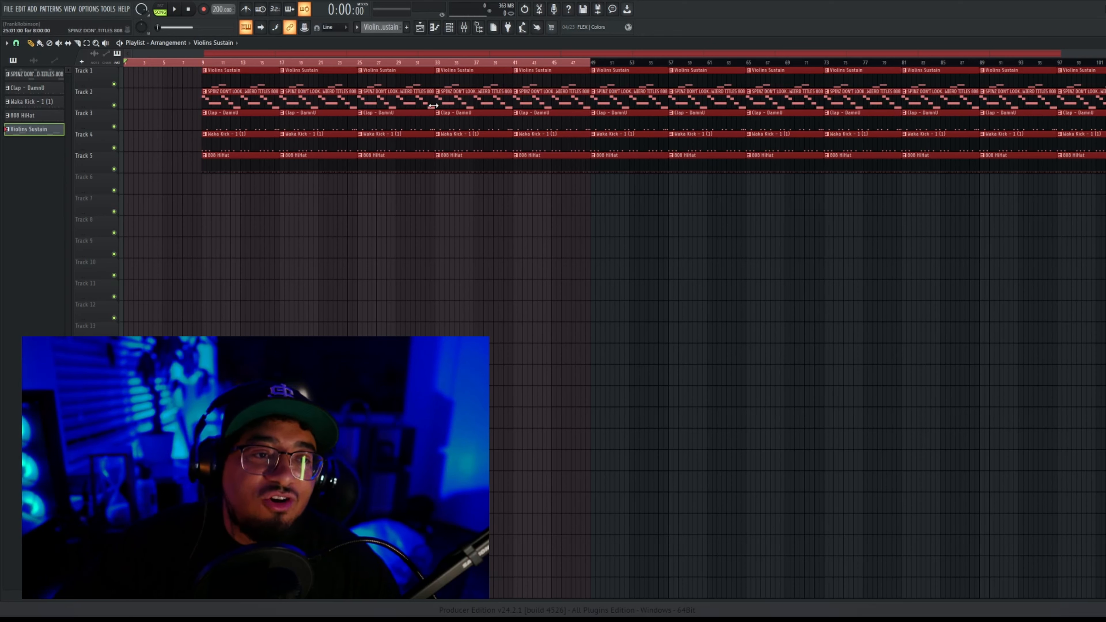
left_click(524, 299, "ctrl")
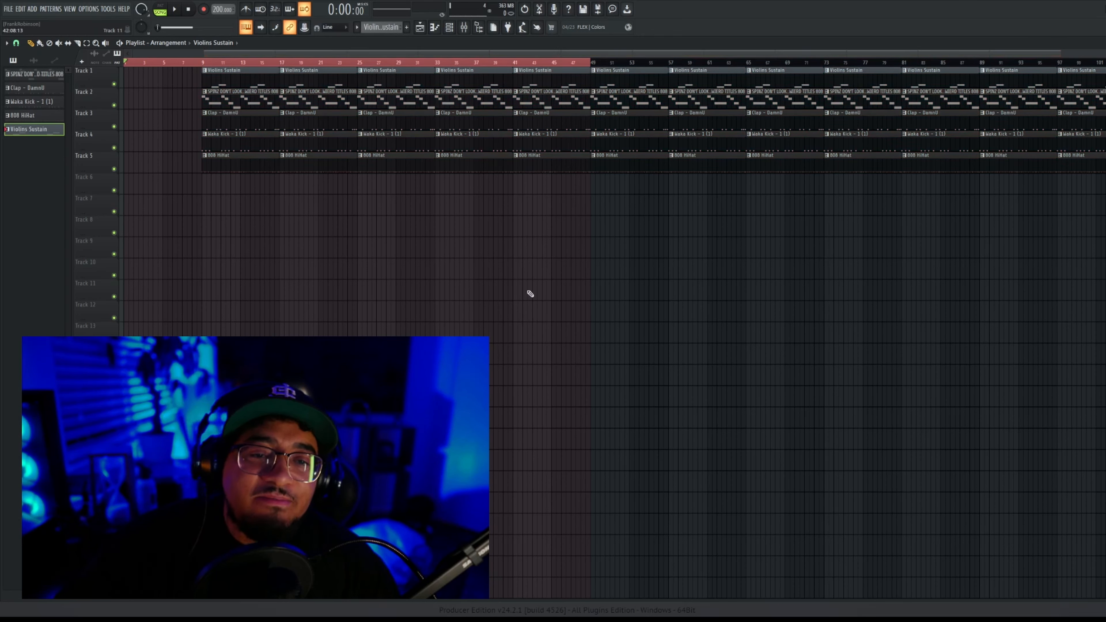
left_click_drag(593, 63, 1105, 63)
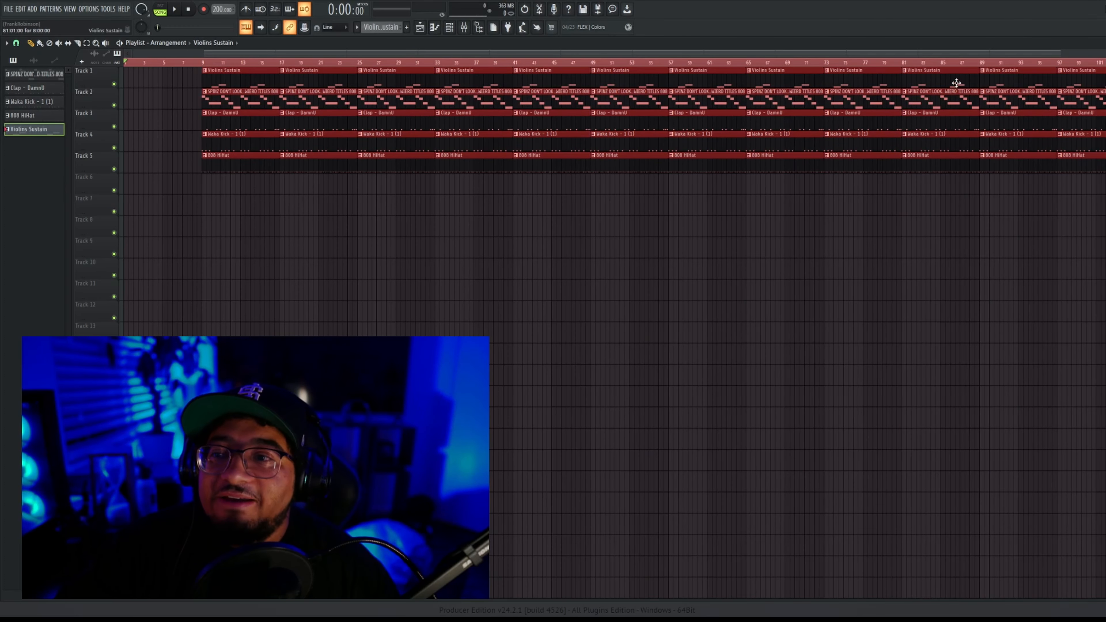
scroll(957, 66, "down", 1)
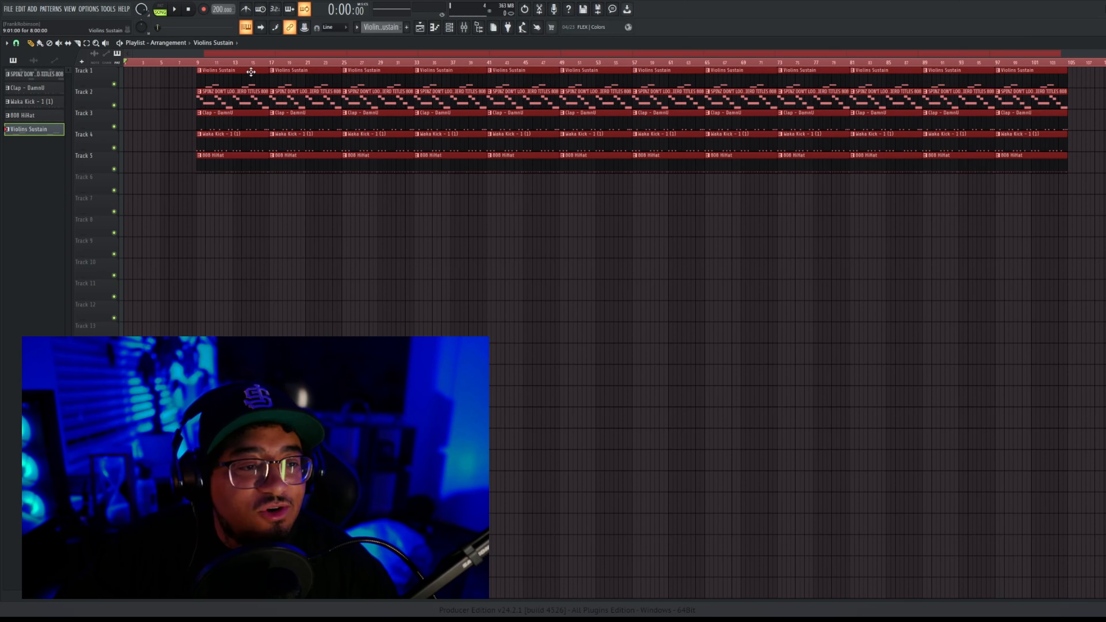
Step: Place Violins Sustain clips on Track 1 at bar 1 and bar 105, and extend the time selection to bar 112
left_click(133, 74)
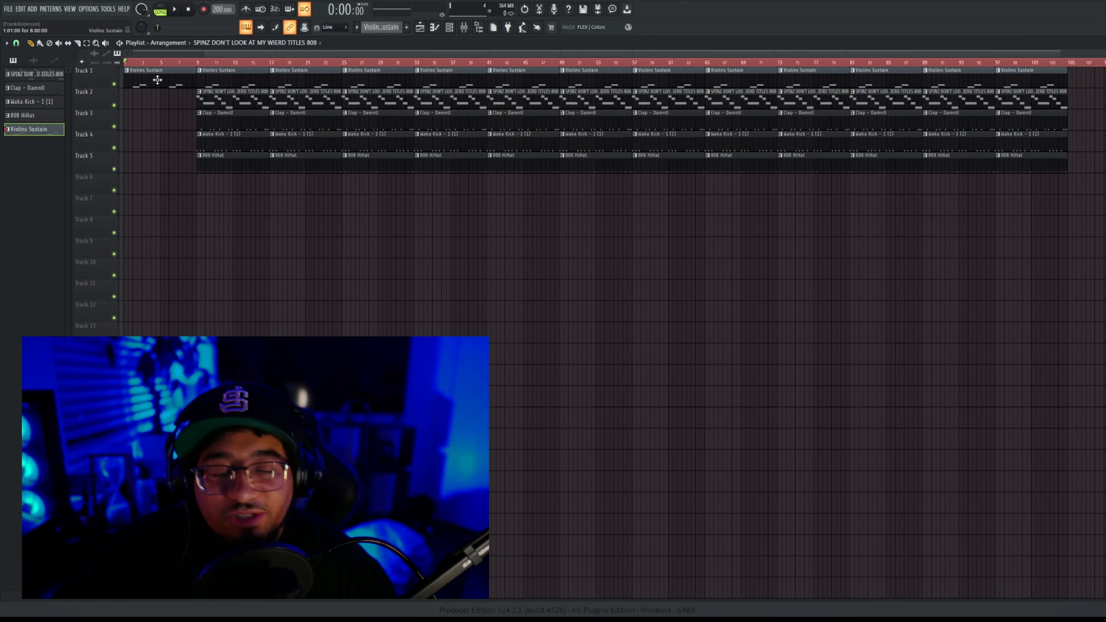
left_click_drag(157, 80, 1104, 80)
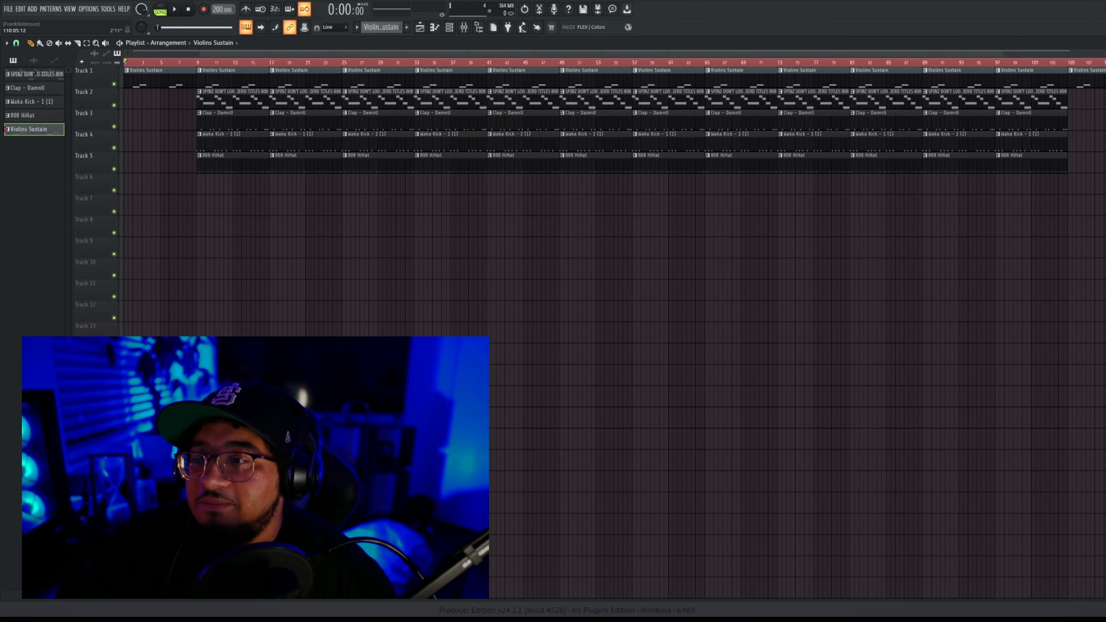
scroll(1104, 80, "down", 1)
key("ctrl+a")
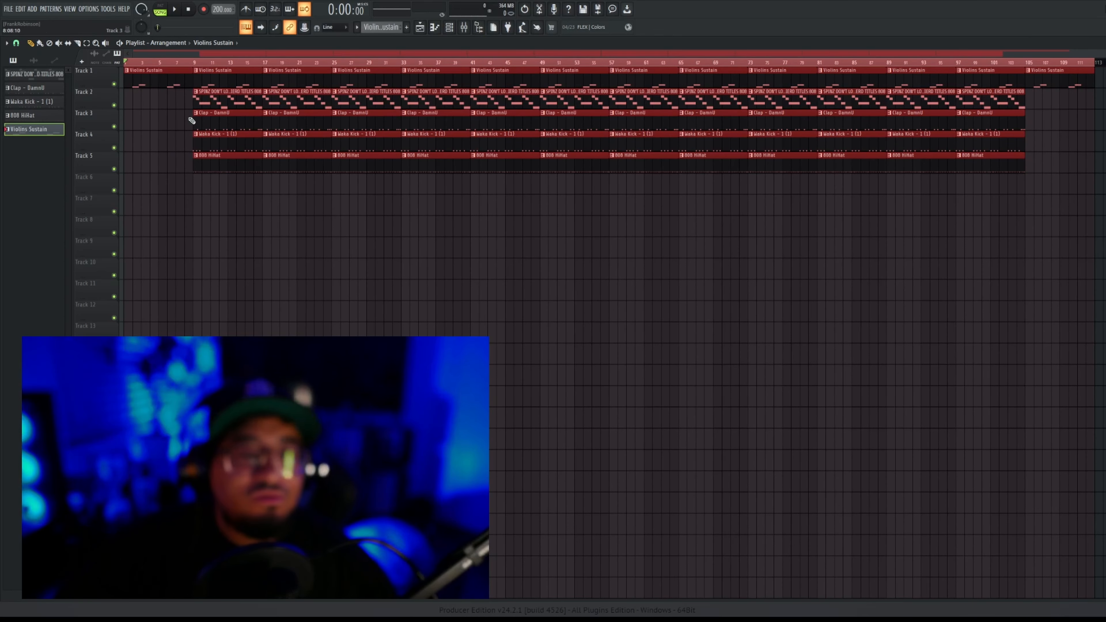
Step: Place Clap - DamnU clips on Track 6 at bars 41 and 49 and copy both to bars 89 and 97
left_click(570, 183)
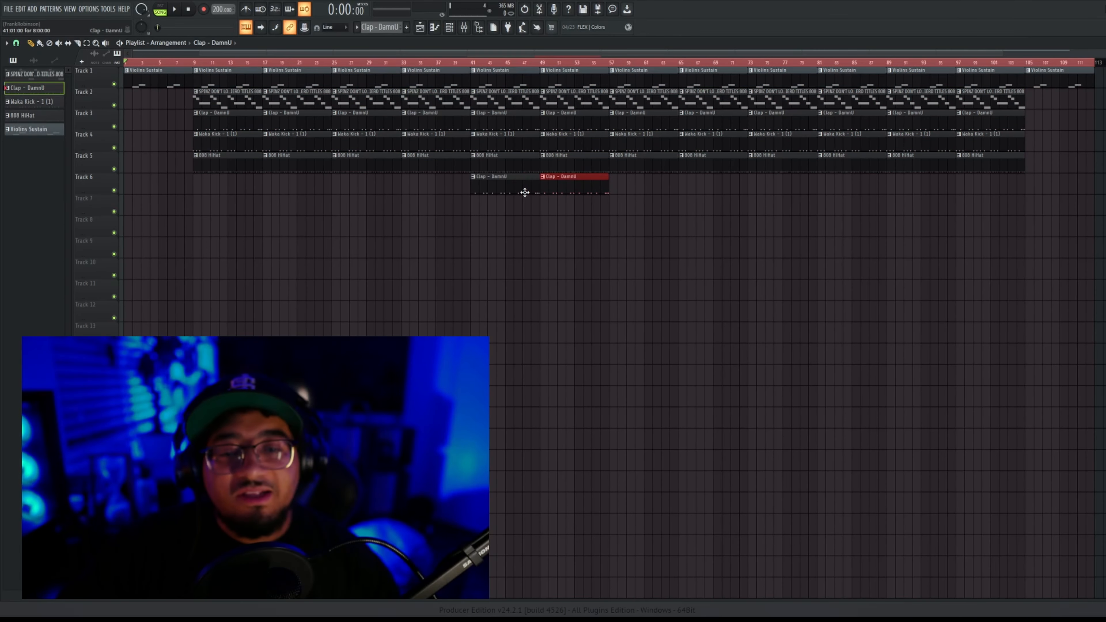
left_click_drag(581, 192, 981, 186)
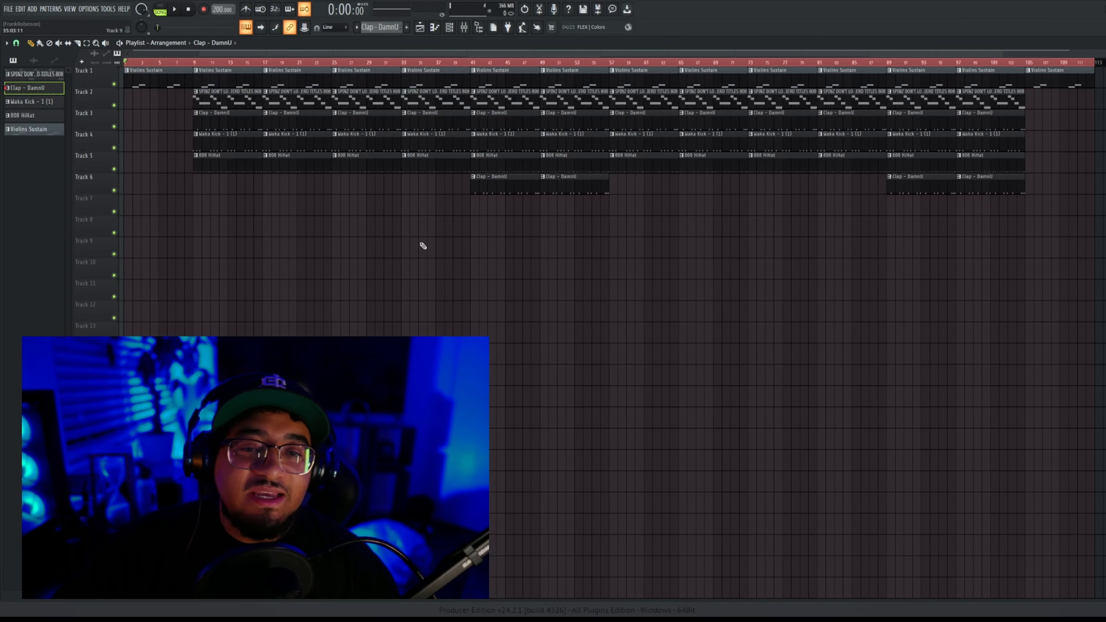
Step: Open the mixer, play back the song and set the volume of Insert 1 to 99%
left_click(463, 27)
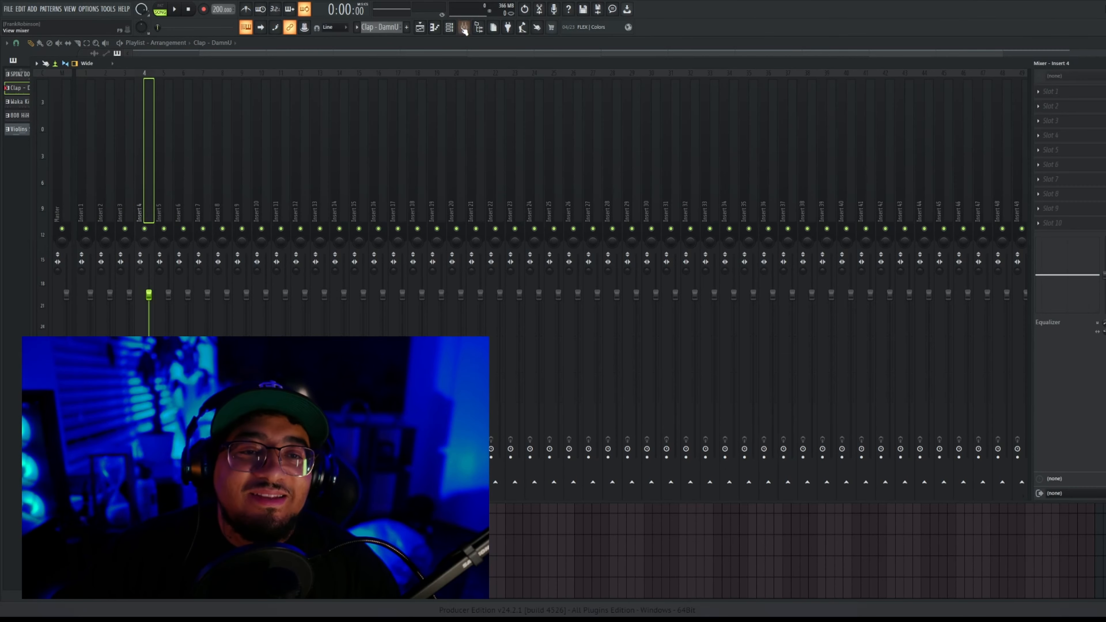
key("space")
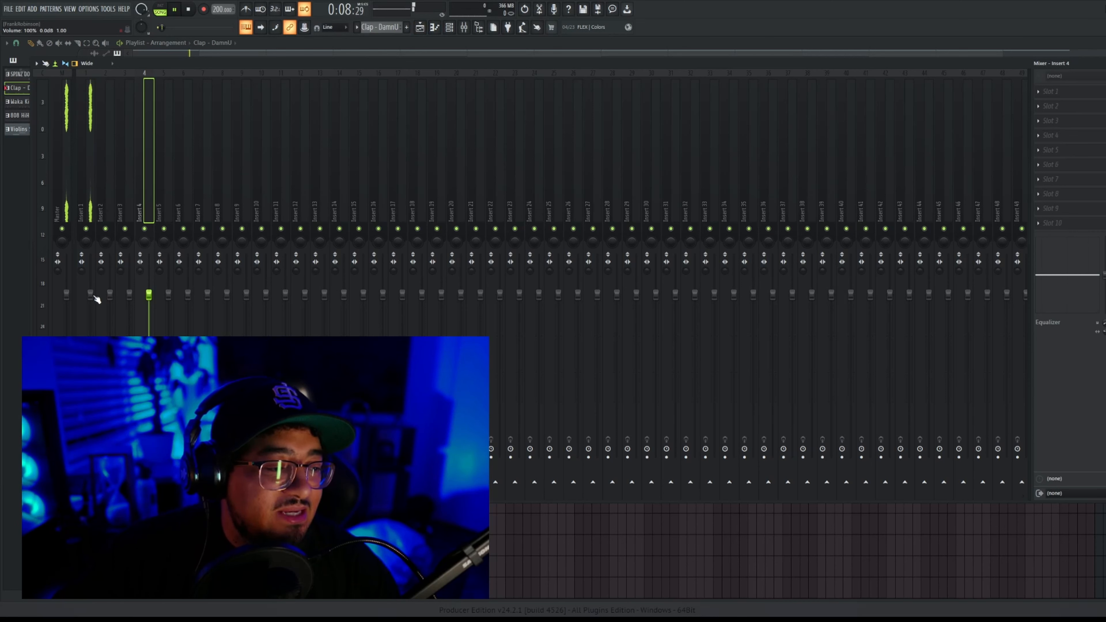
left_click_drag(90, 295, 90, 296)
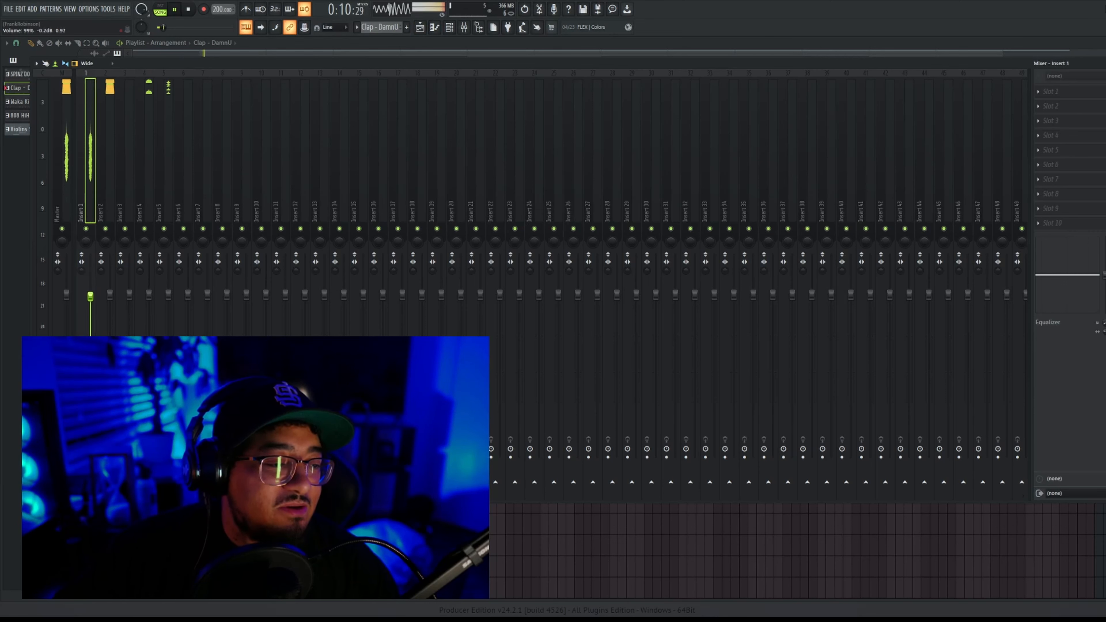
key("space")
Step: Adjust the volume of Insert 2 and lower the volume of Insert 3 in the mixer during playback
left_click(110, 295)
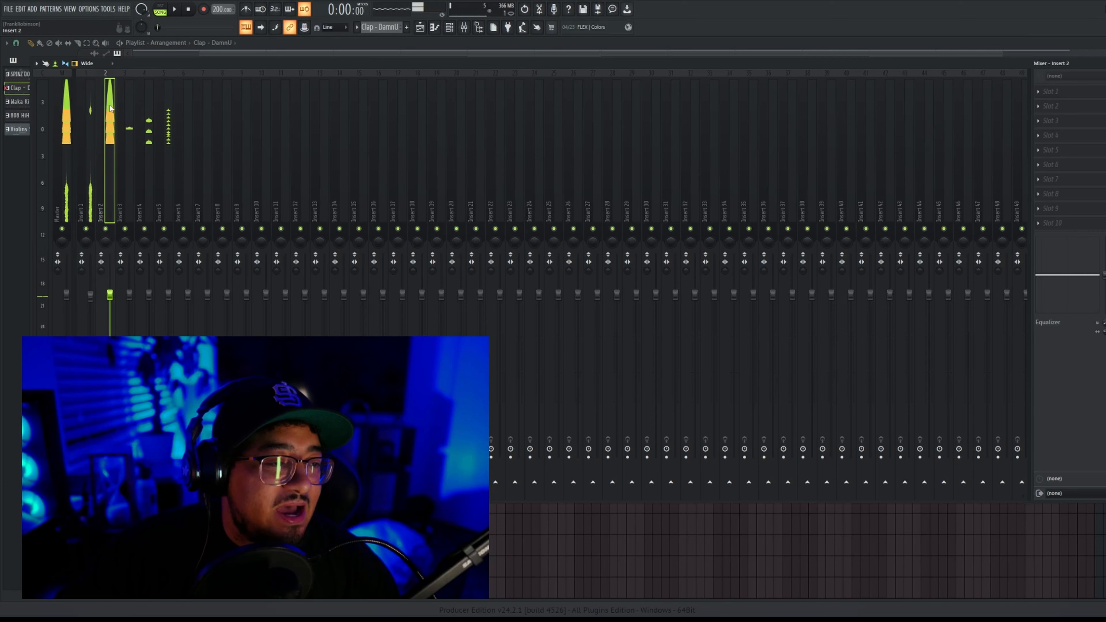
left_click_drag(110, 295, 110, 314)
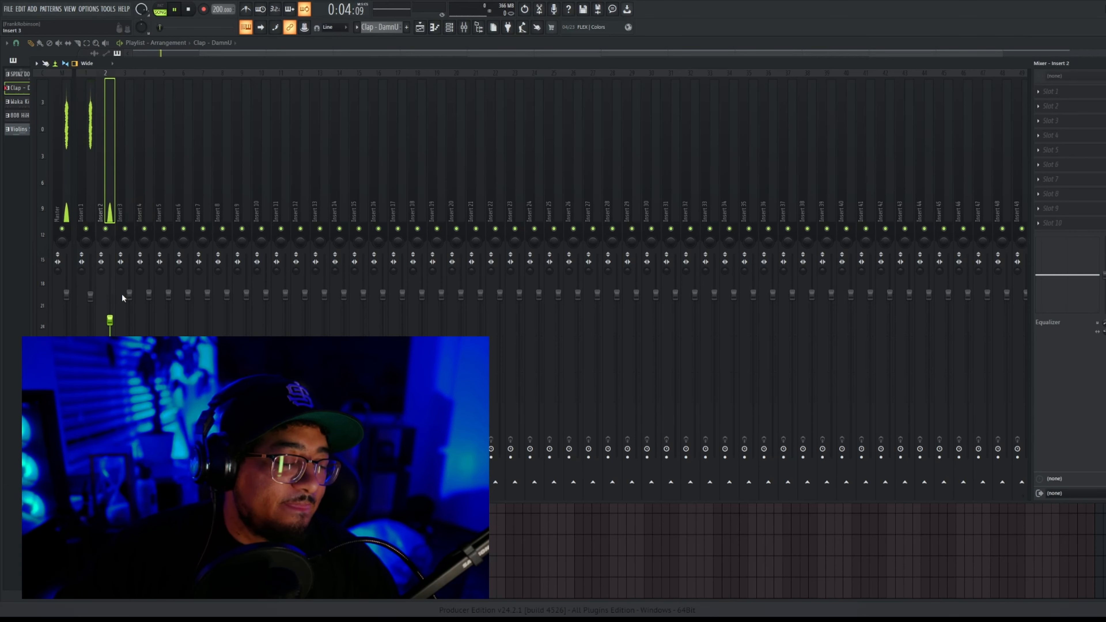
left_click_drag(129, 294, 129, 326)
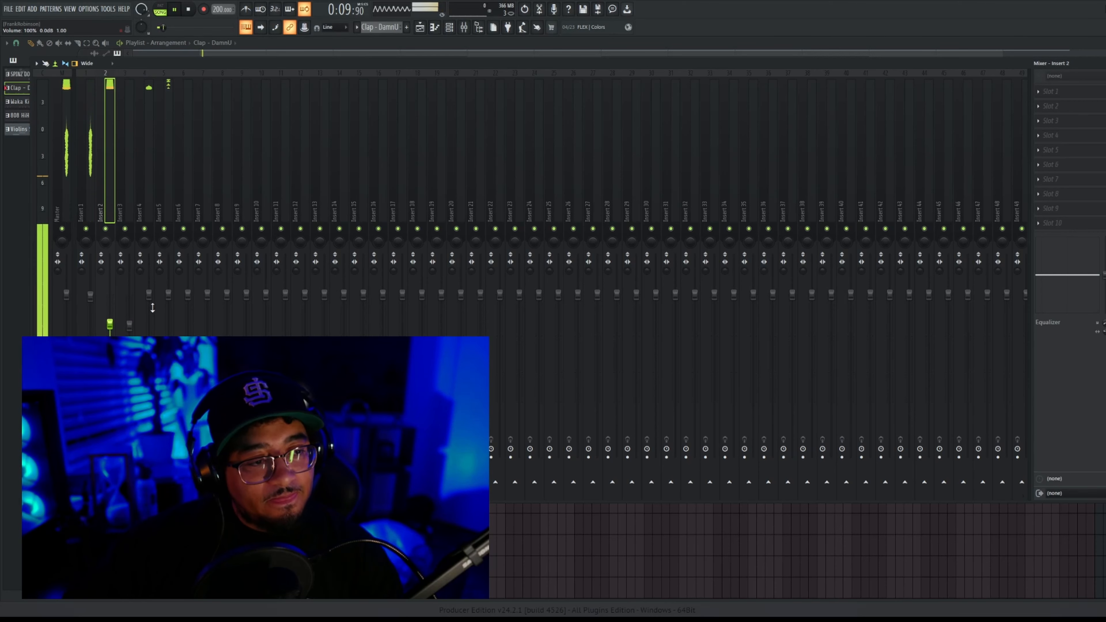
mouse_move(110, 323)
left_mouse_down()
mouse_move(110, 297)
mouse_move(129, 326)
left_mouse_up()
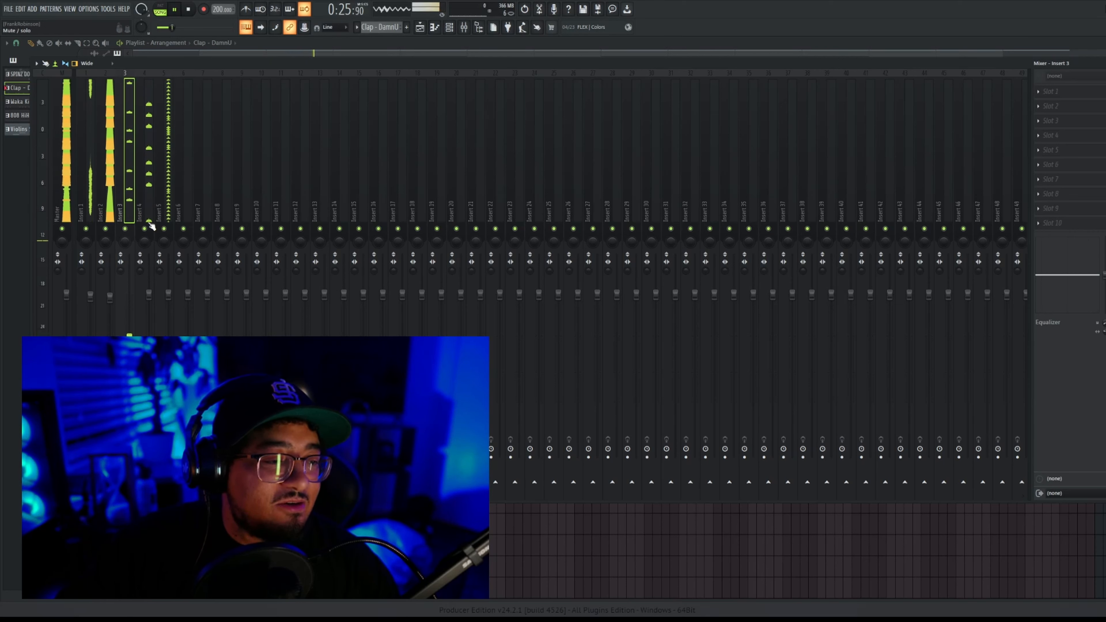
Step: Lower the volume of Insert 4 and set Insert 5 to about 64%
left_click(150, 211)
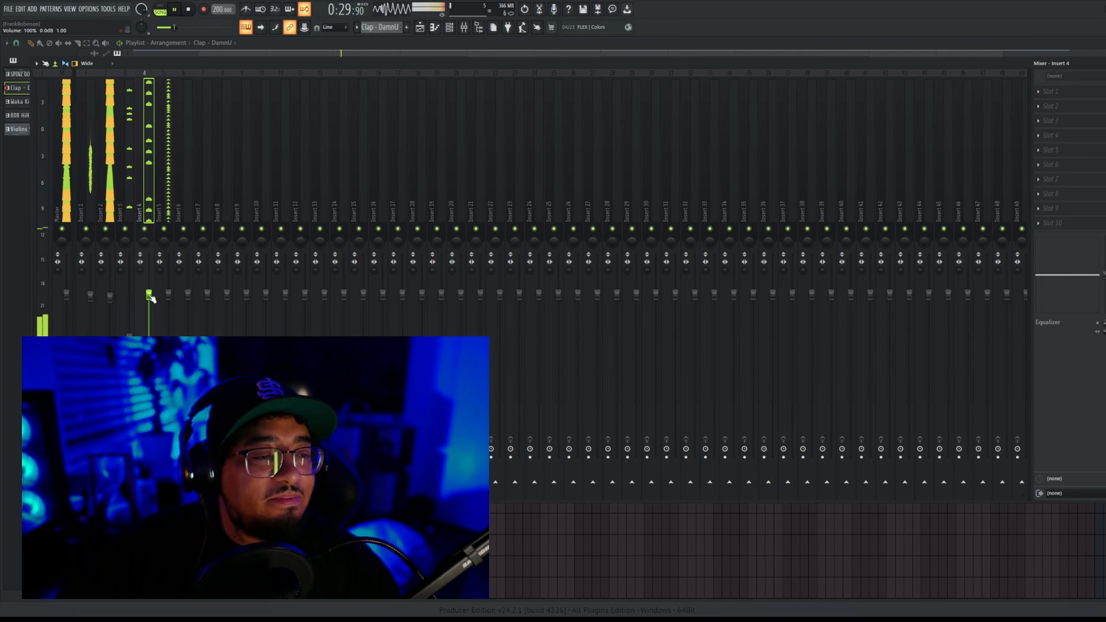
left_click_drag(150, 296, 149, 353)
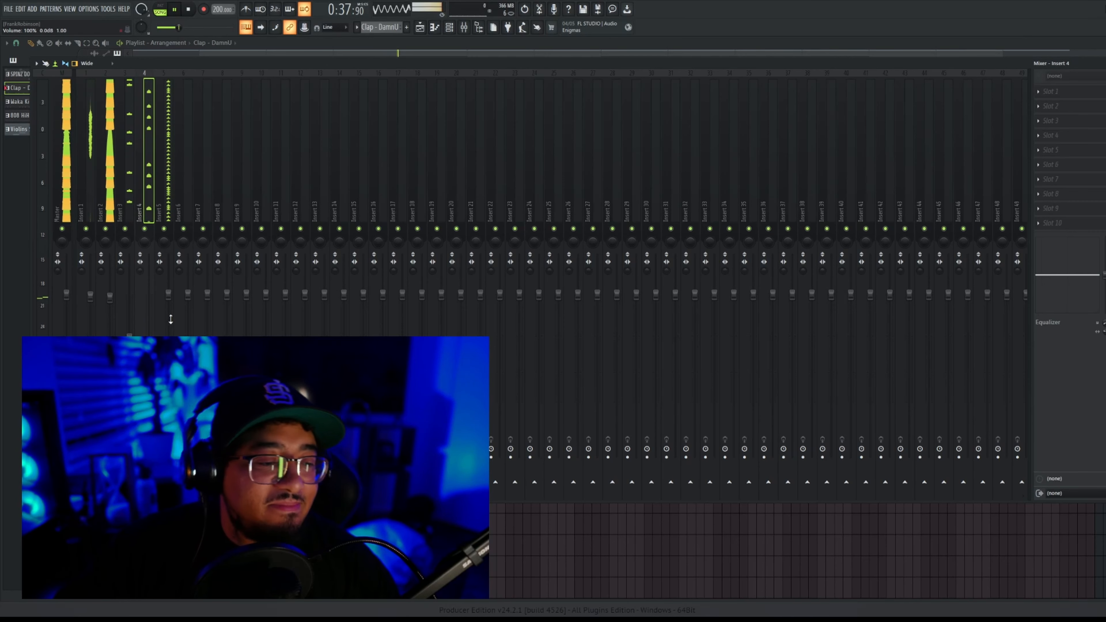
left_click_drag(171, 300, 170, 364)
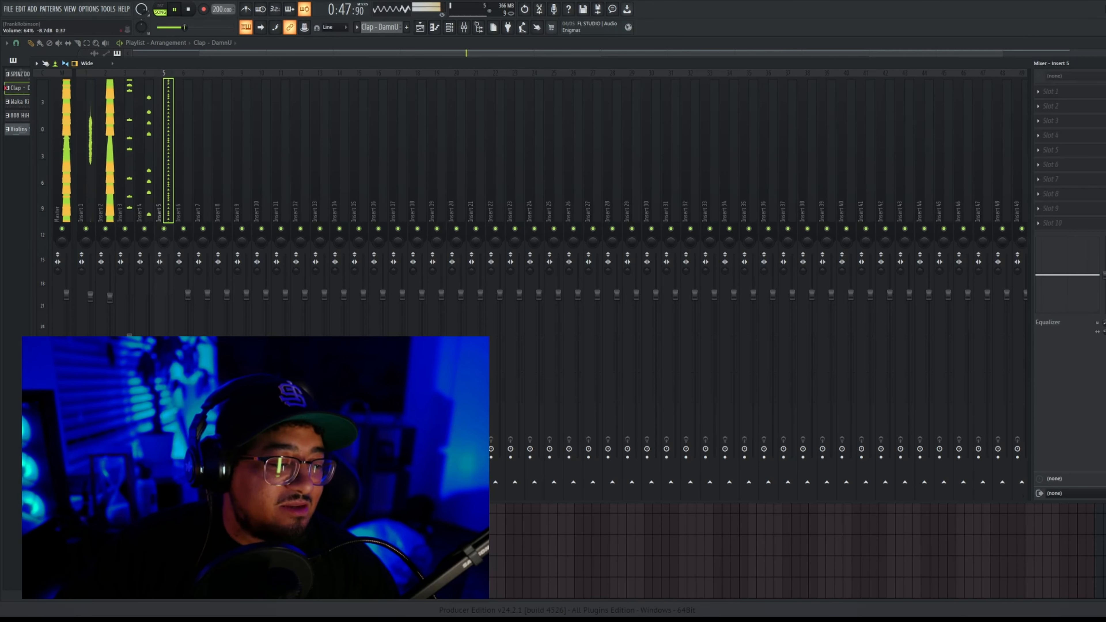
Step: Set Insert 4 to about 73% and Insert 3 to about 72%, stop playback and return to the playlist
left_click_drag(149, 354, 149, 359)
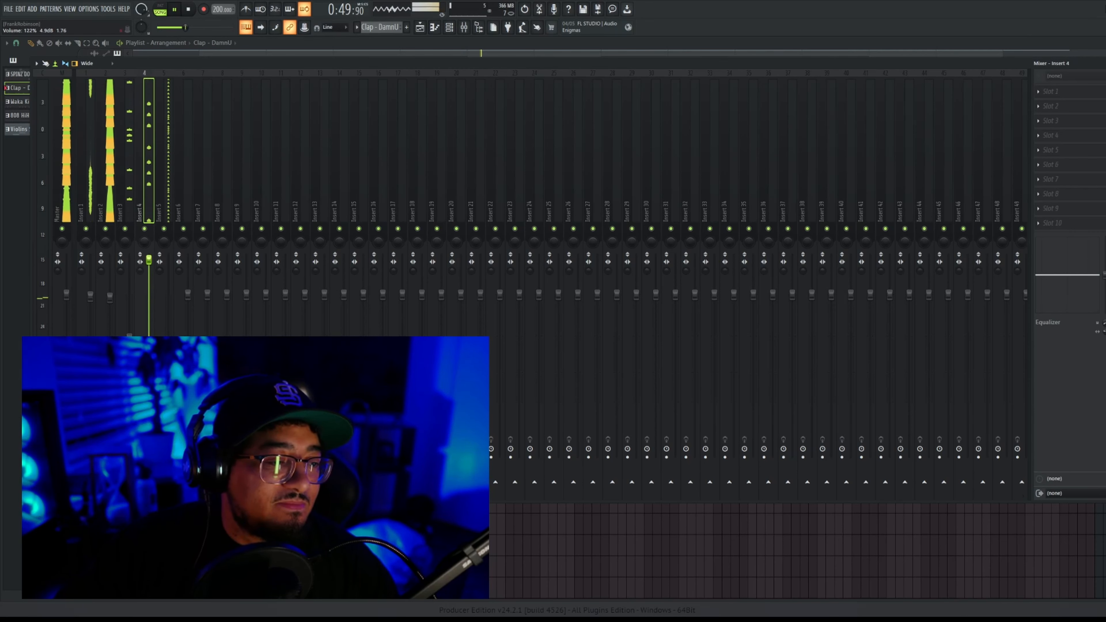
left_click_drag(149, 260, 149, 338)
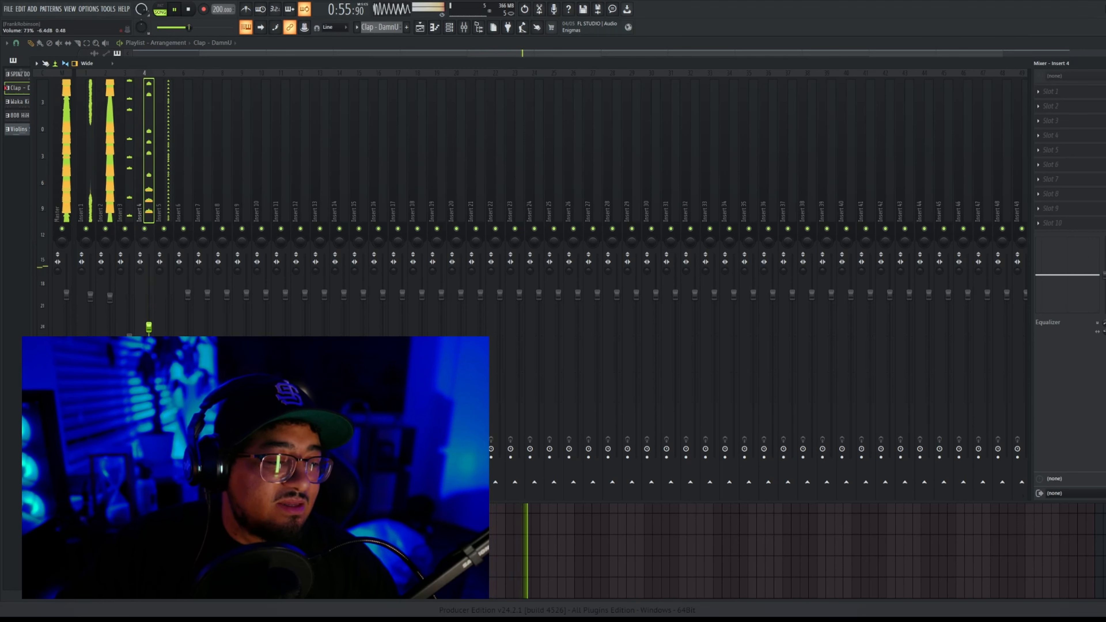
left_click_drag(129, 335, 130, 337)
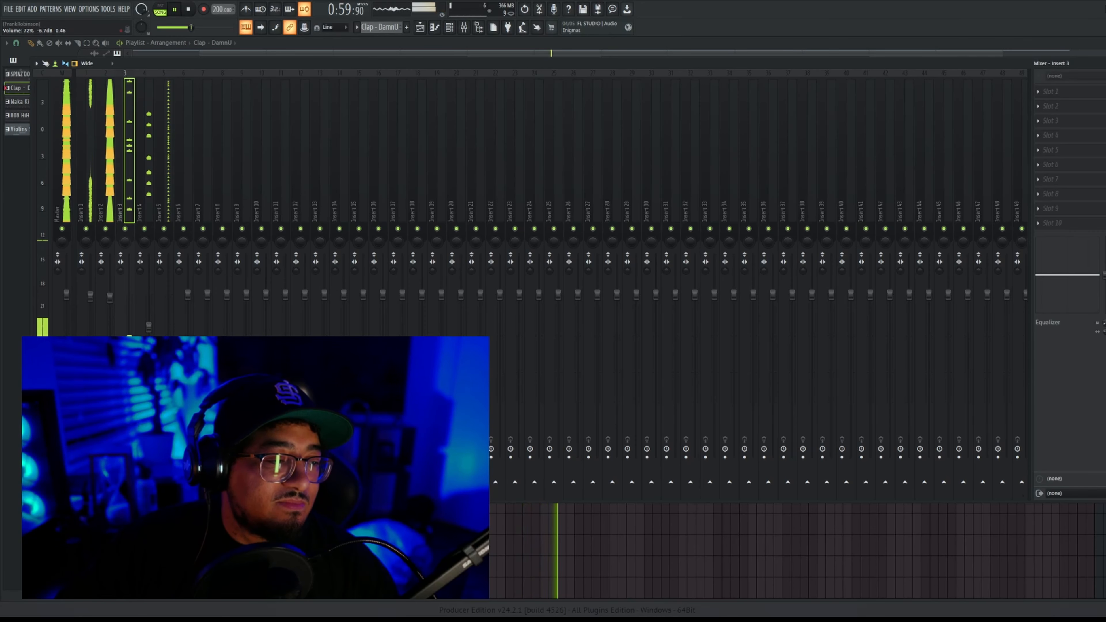
key("space")
left_click(420, 27)
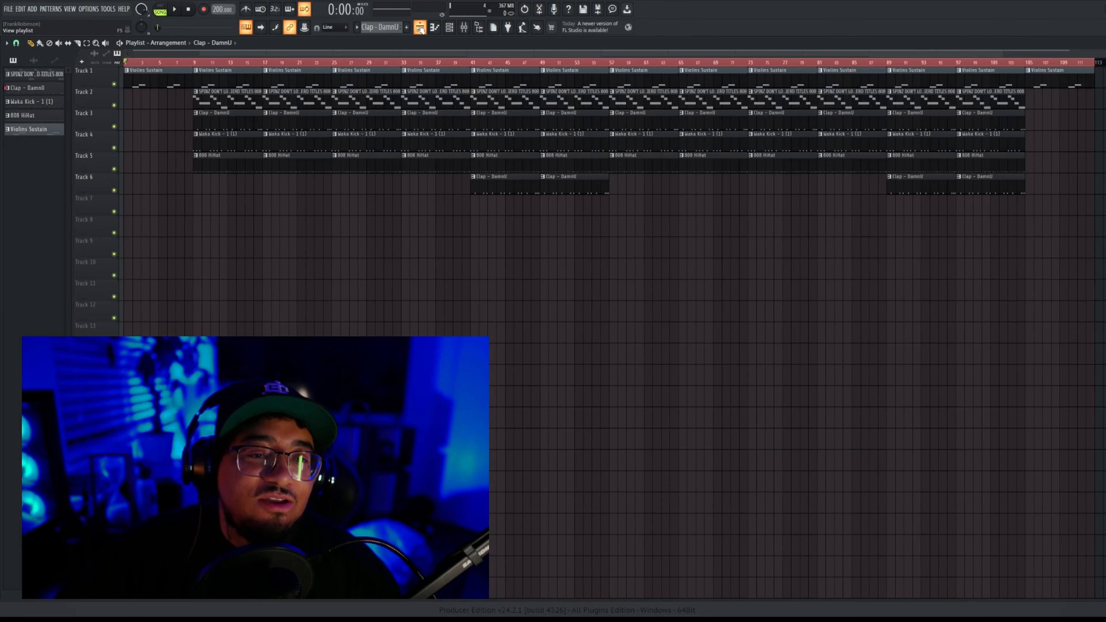